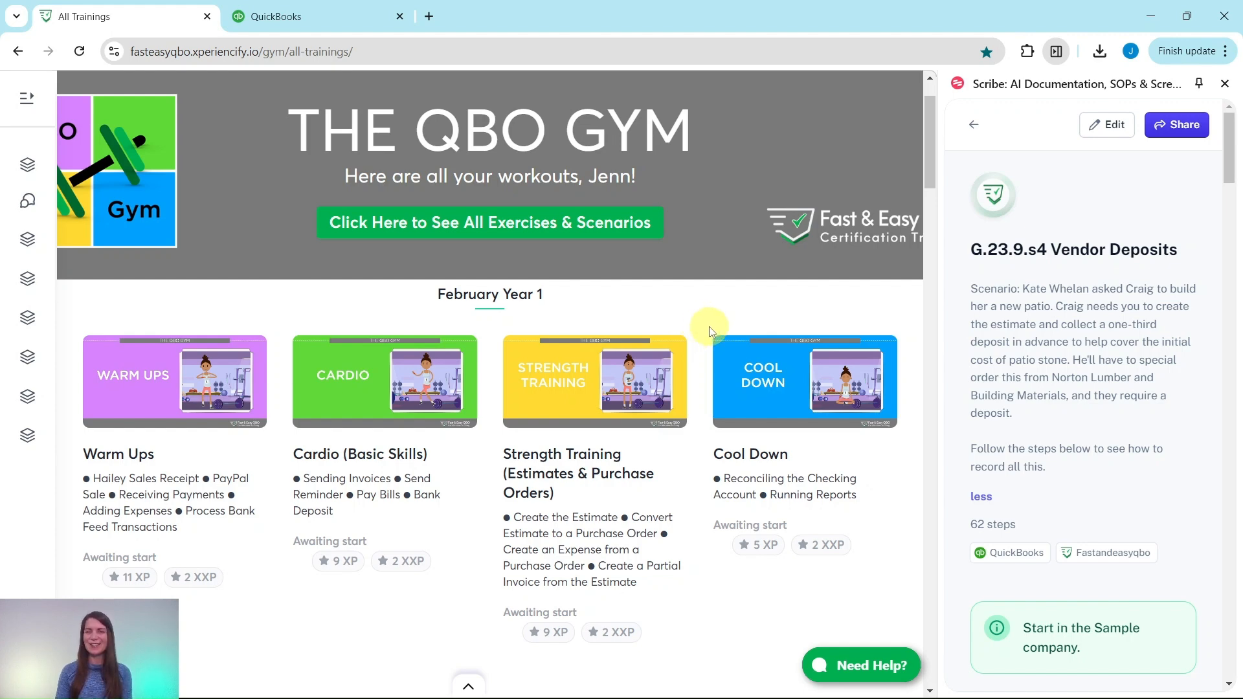
# - Open the September Year 1 Strength Training (Prepayments) lesson from the list of all trainings
pyautogui.scroll(-20, 710, 332)
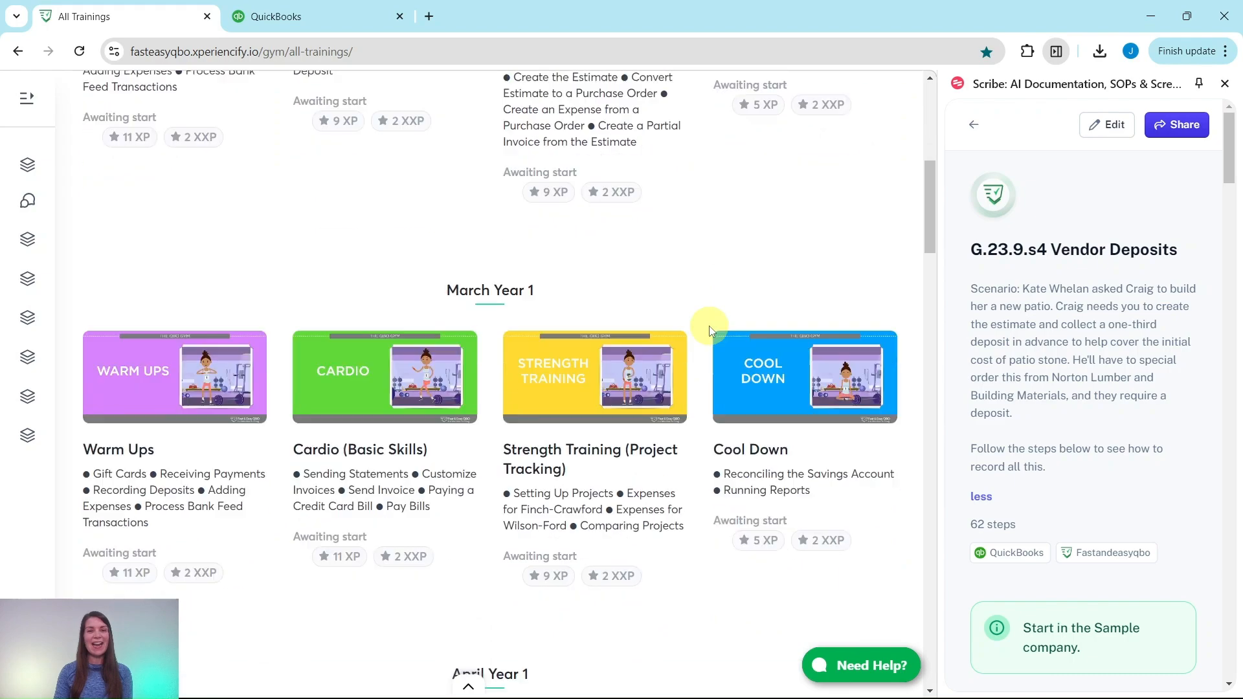
pyautogui.scroll(-18, 709, 331)
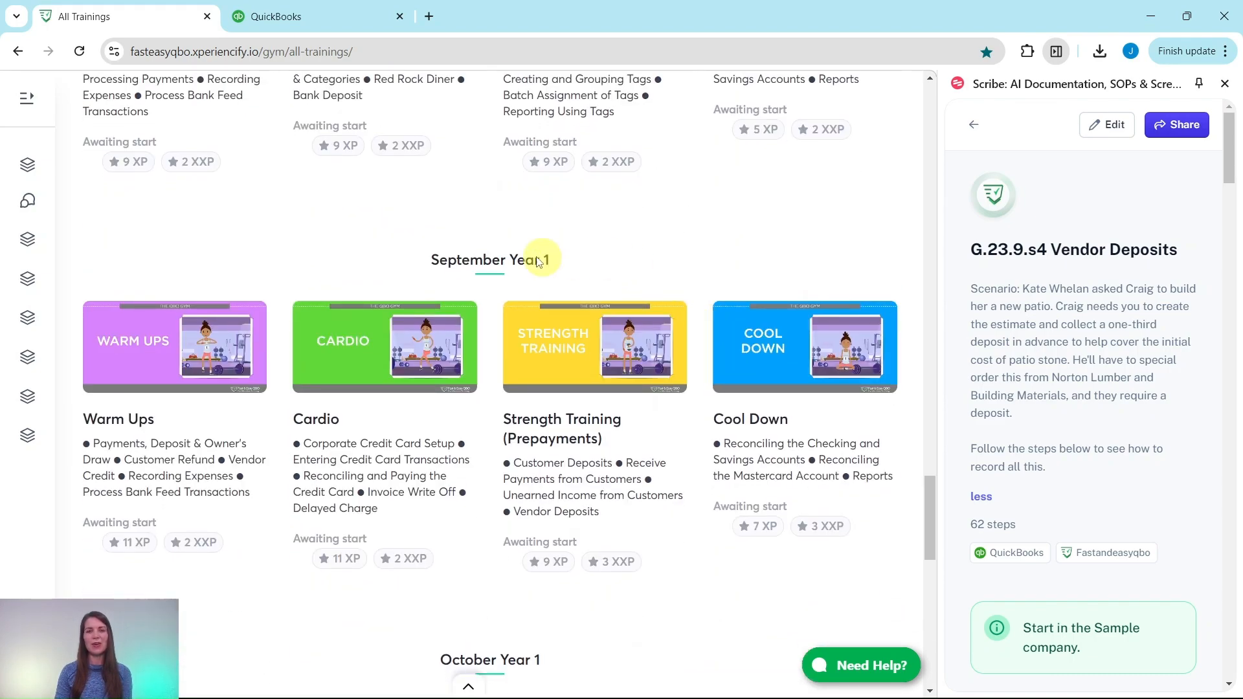
pyautogui.click(562, 340)
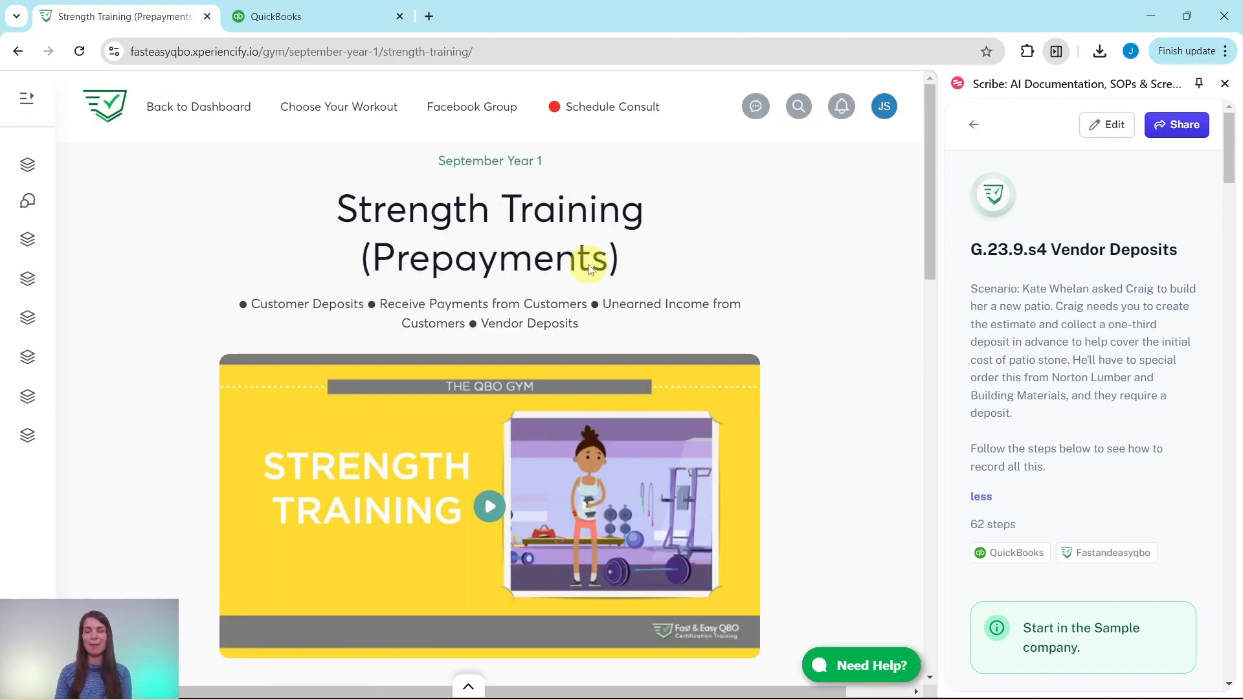
# - Look through the Prepayments lesson, from its quiz down to the G.23.9.s4 hands-on practice on handling vendor deposits
pyautogui.scroll(-4, 612, 278)
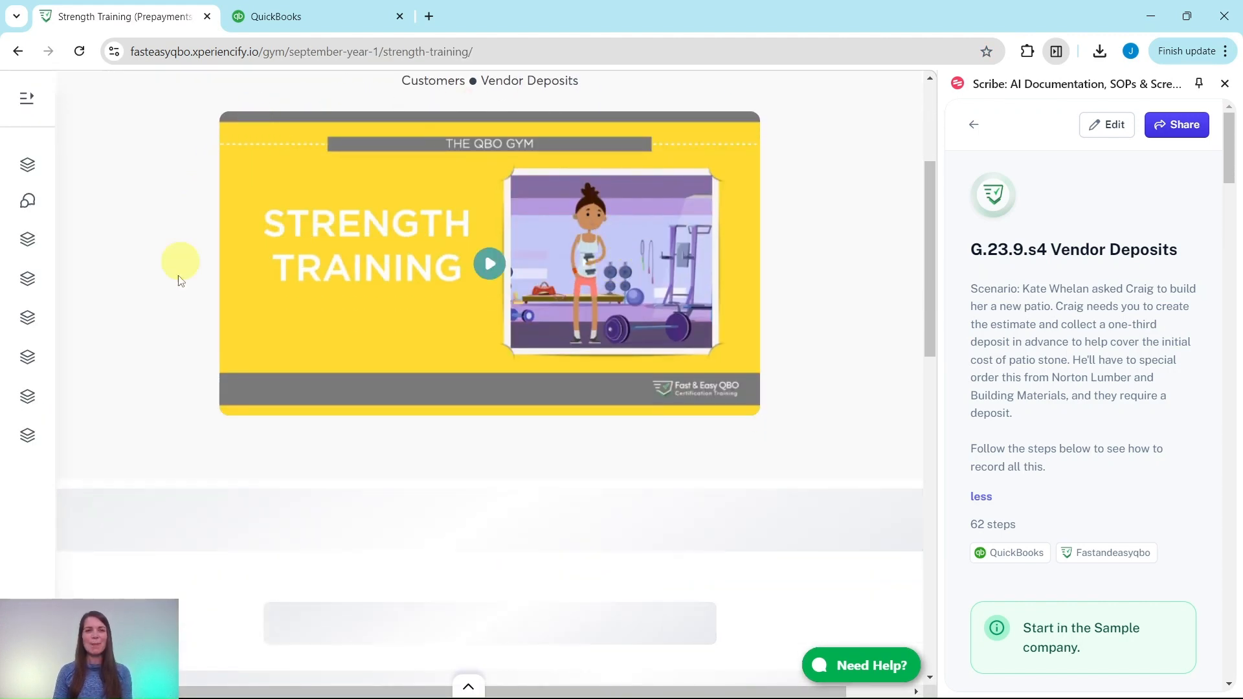
pyautogui.scroll(1, 848, 364)
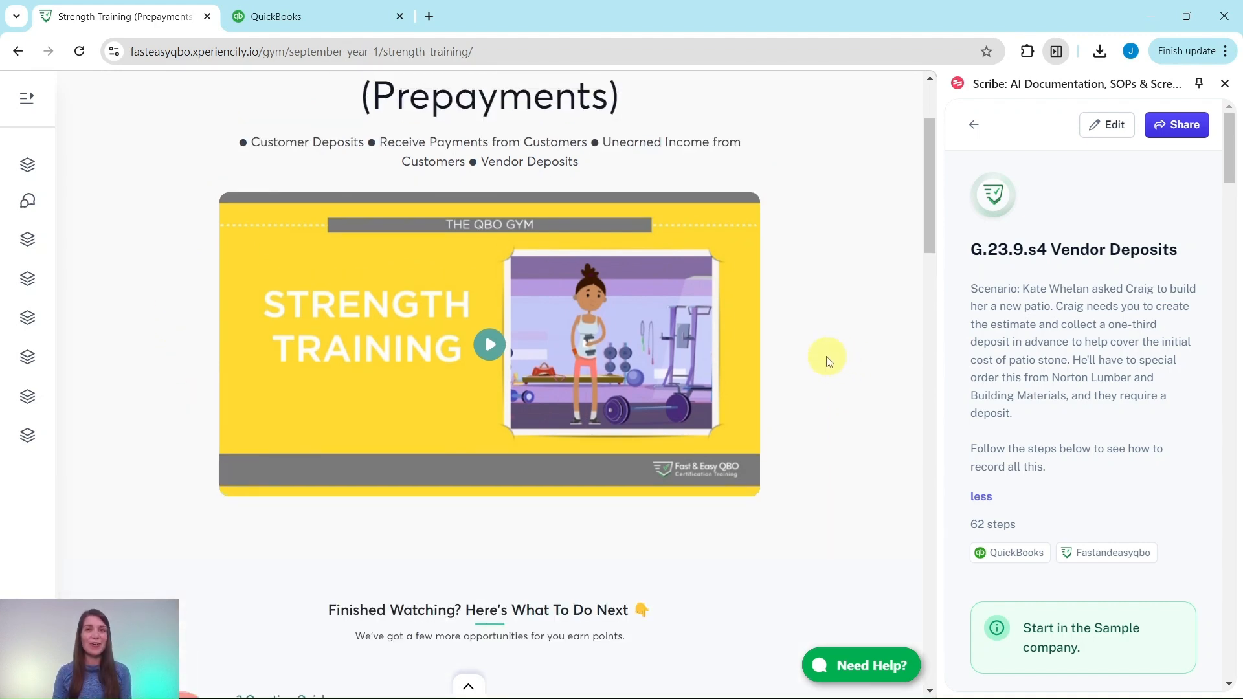
pyautogui.scroll(-8, 827, 362)
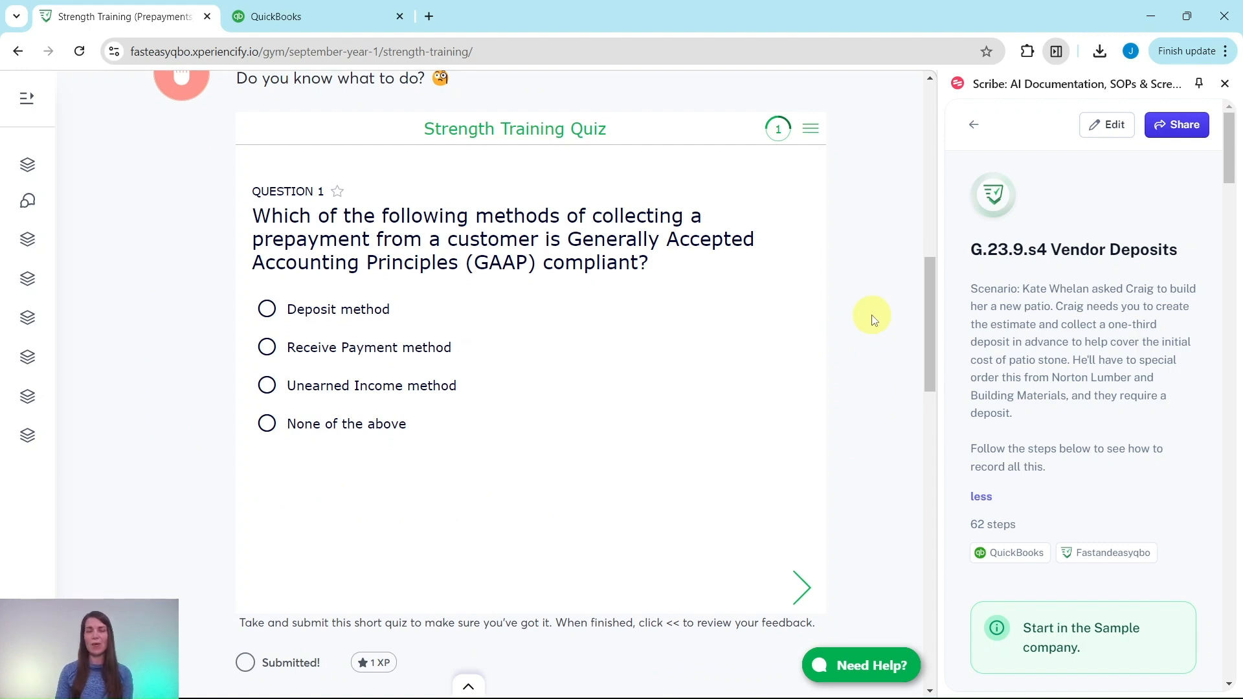
pyautogui.scroll(-9, 872, 319)
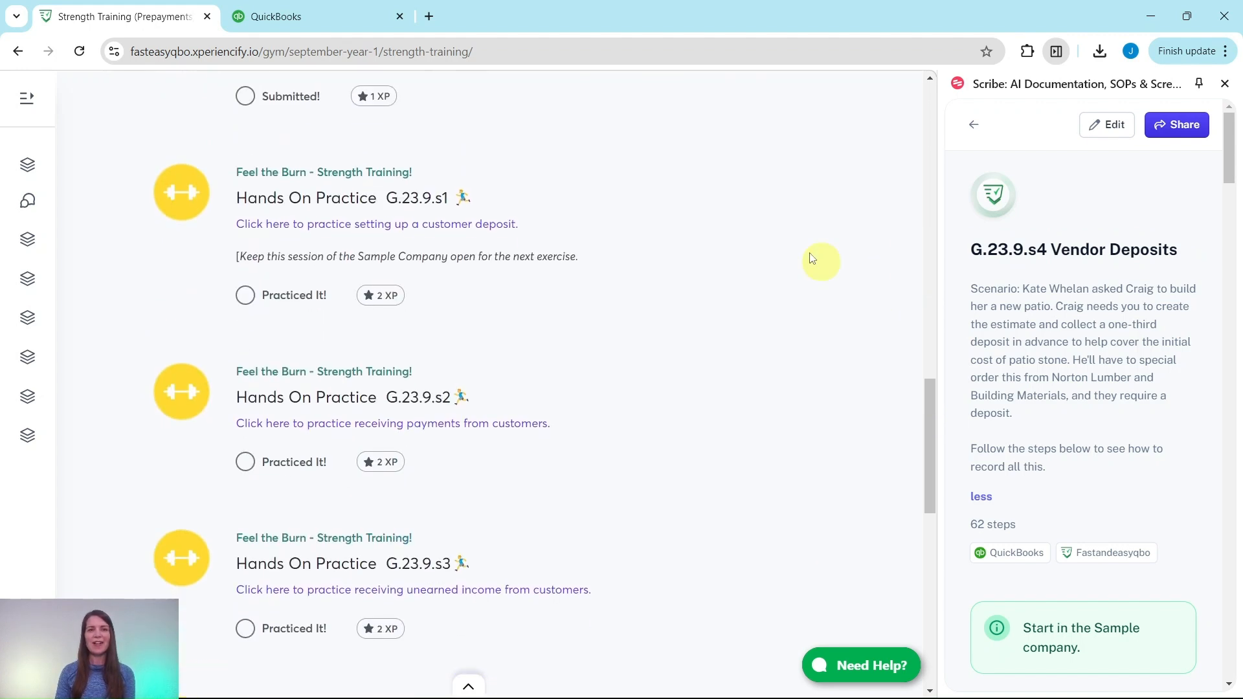
pyautogui.scroll(-5, 580, 527)
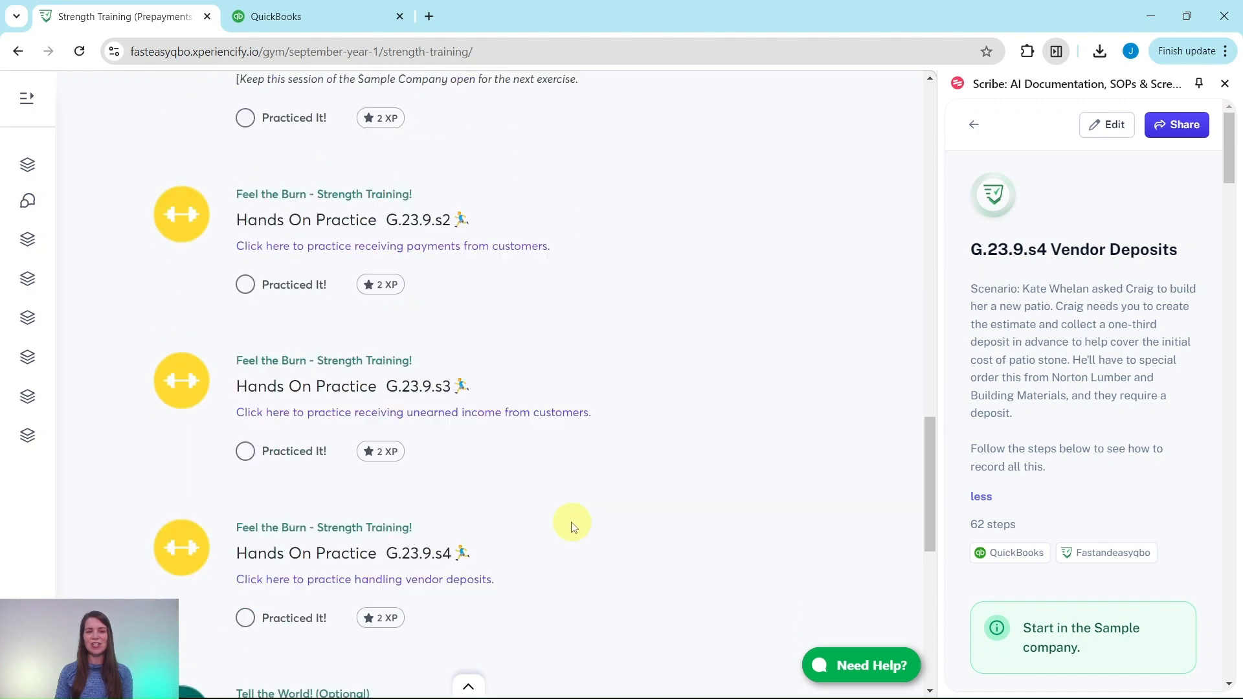
pyautogui.scroll(-3, 564, 499)
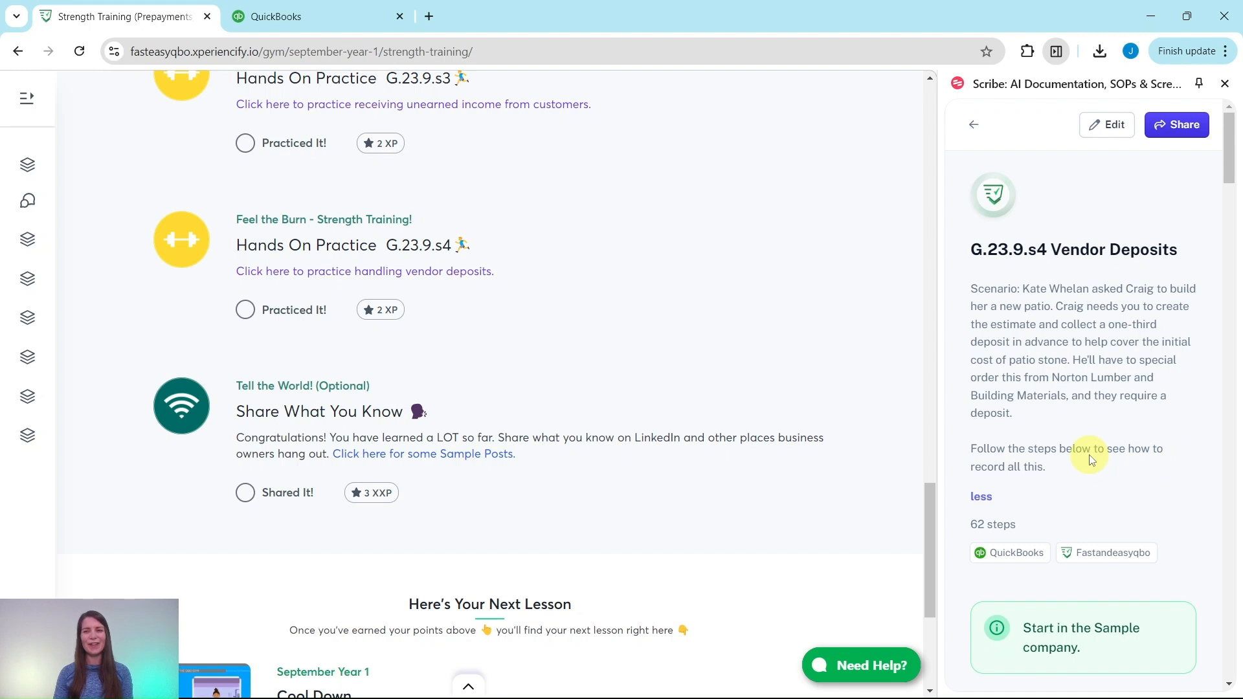
# - Switch to QuickBooks and read the Vendor Deposits guide through the instructions for reaching the progress invoicing settings
pyautogui.scroll(-5, 1091, 459)
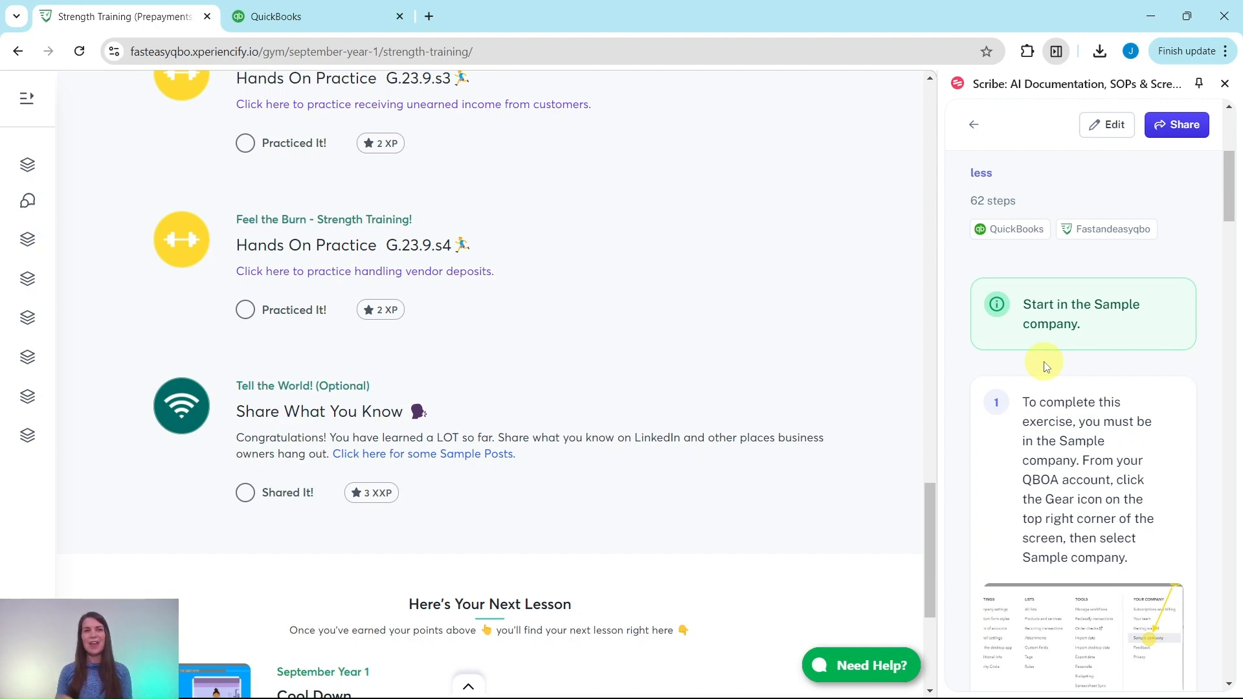
pyautogui.click(327, 19)
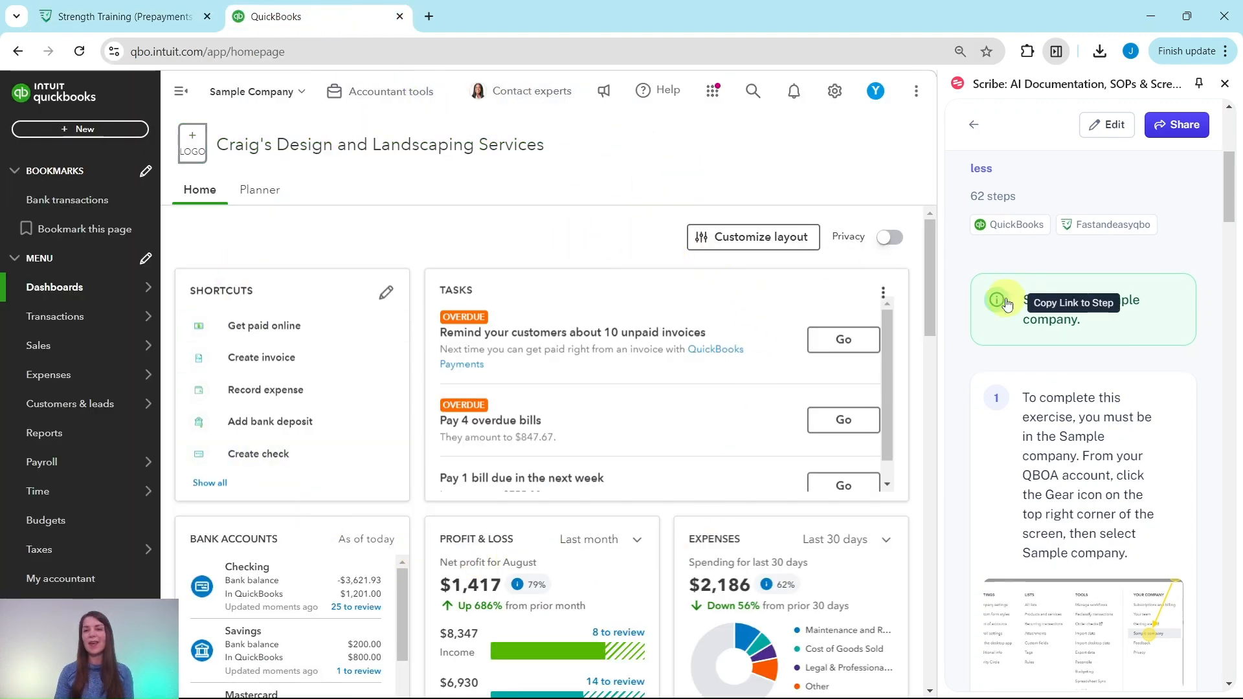
pyautogui.scroll(-5, 1007, 303)
pyautogui.scroll(-8, 1007, 304)
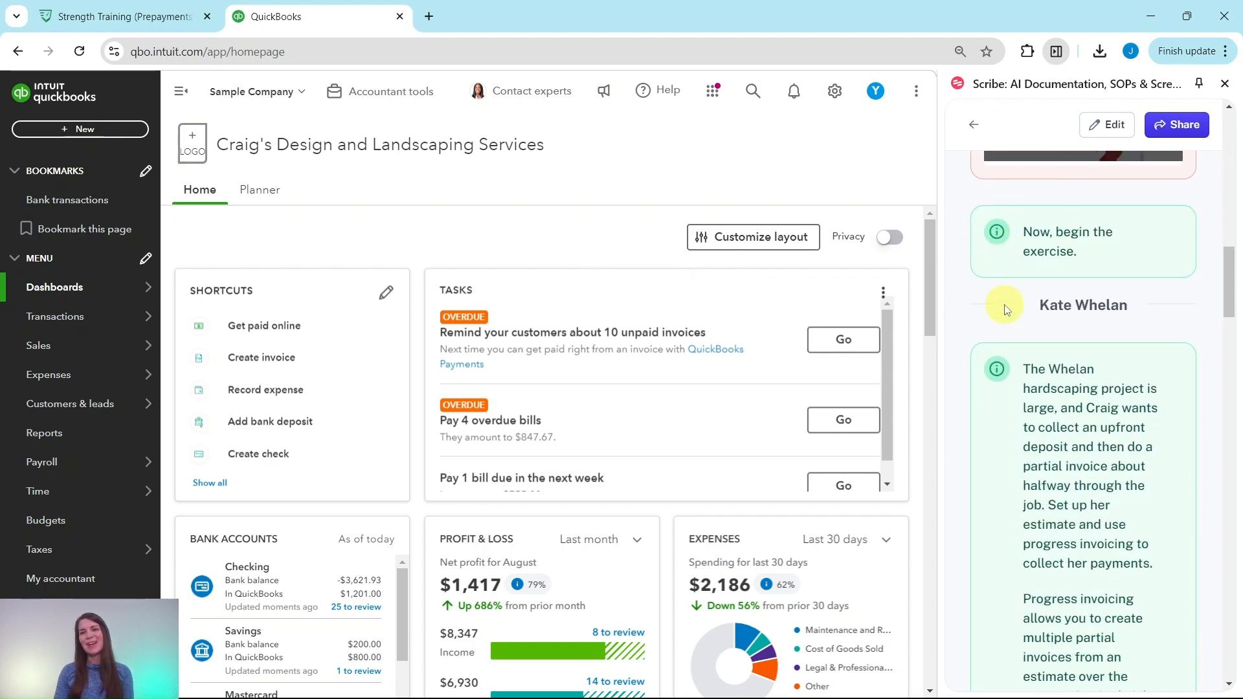
pyautogui.scroll(-1, 1025, 305)
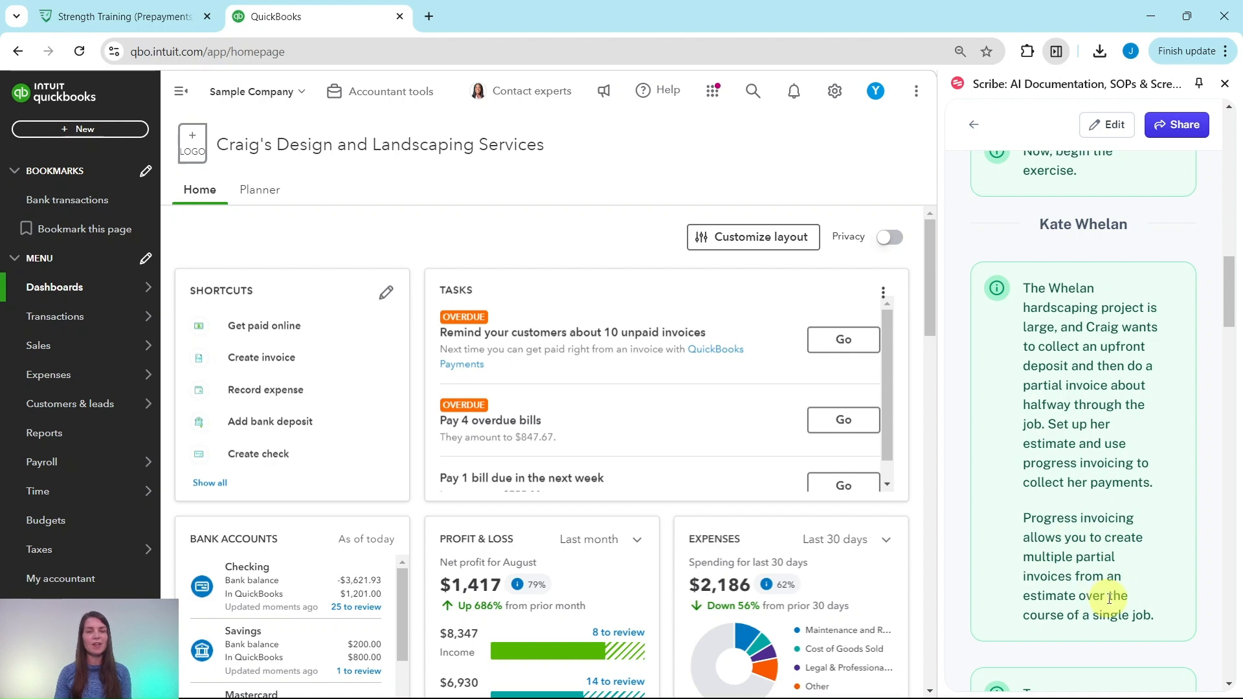
pyautogui.scroll(-8, 1109, 599)
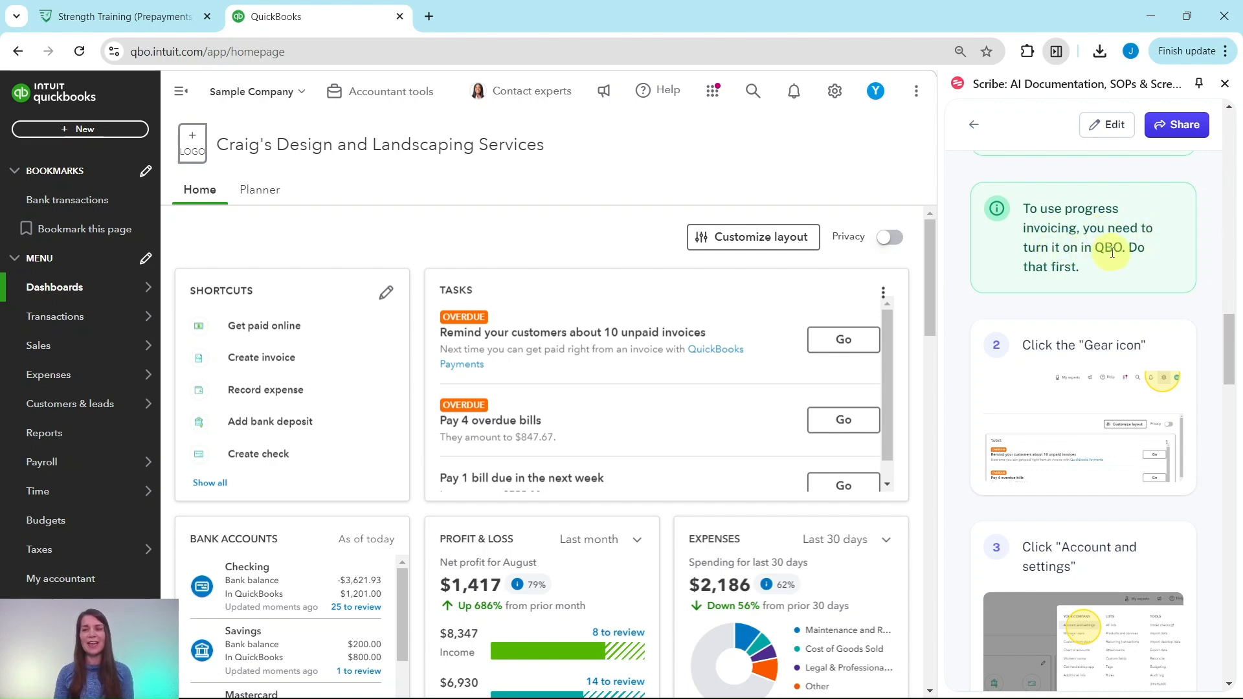
pyautogui.scroll(-1, 1121, 301)
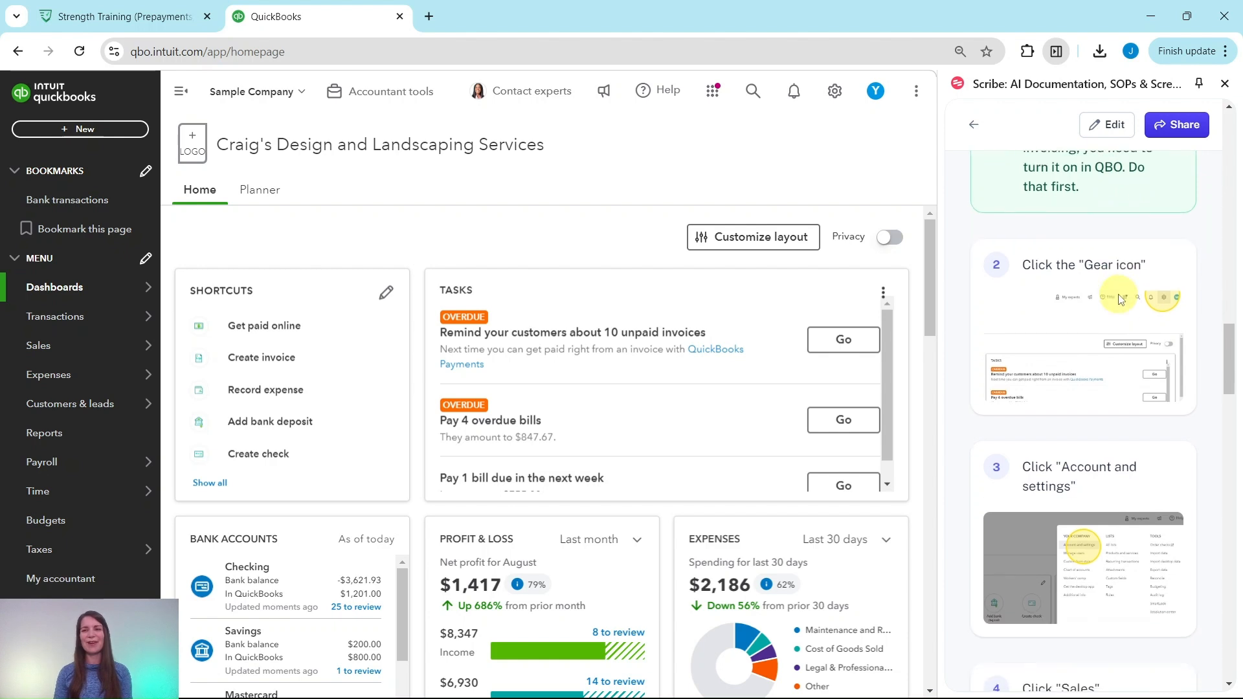
pyautogui.scroll(-1, 1122, 301)
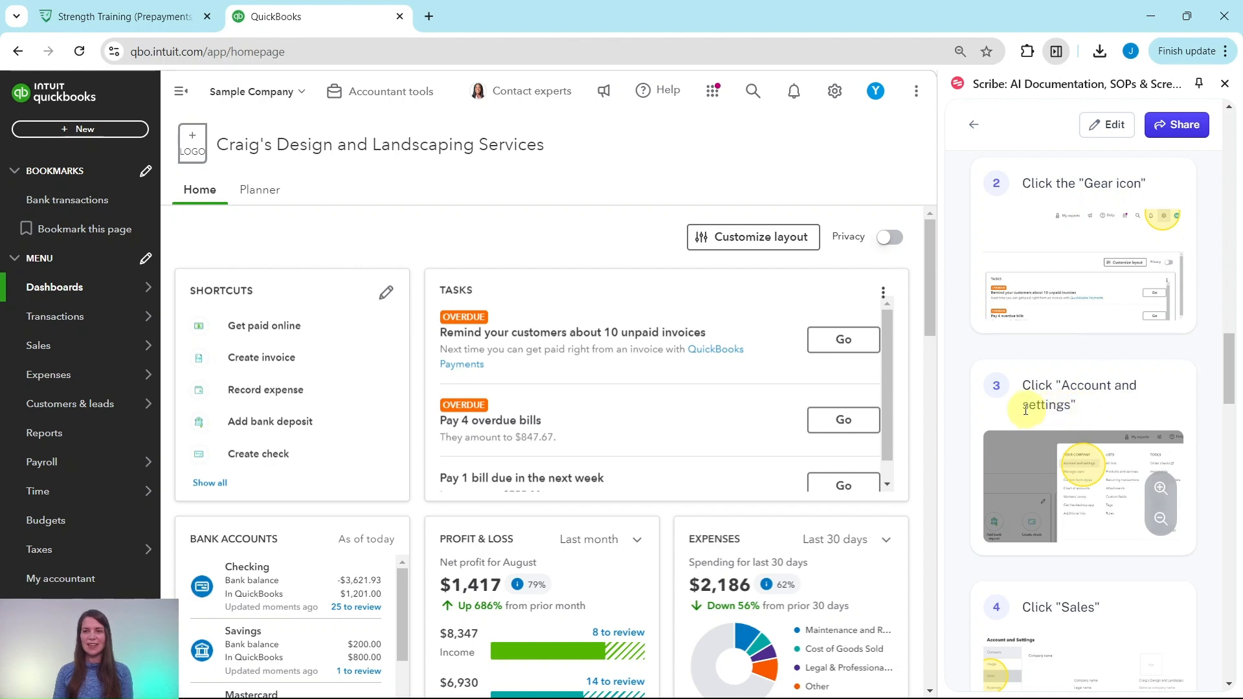
# - Open the Sales section of the sample company's Account and Settings, switching sections without saving
pyautogui.click(835, 95)
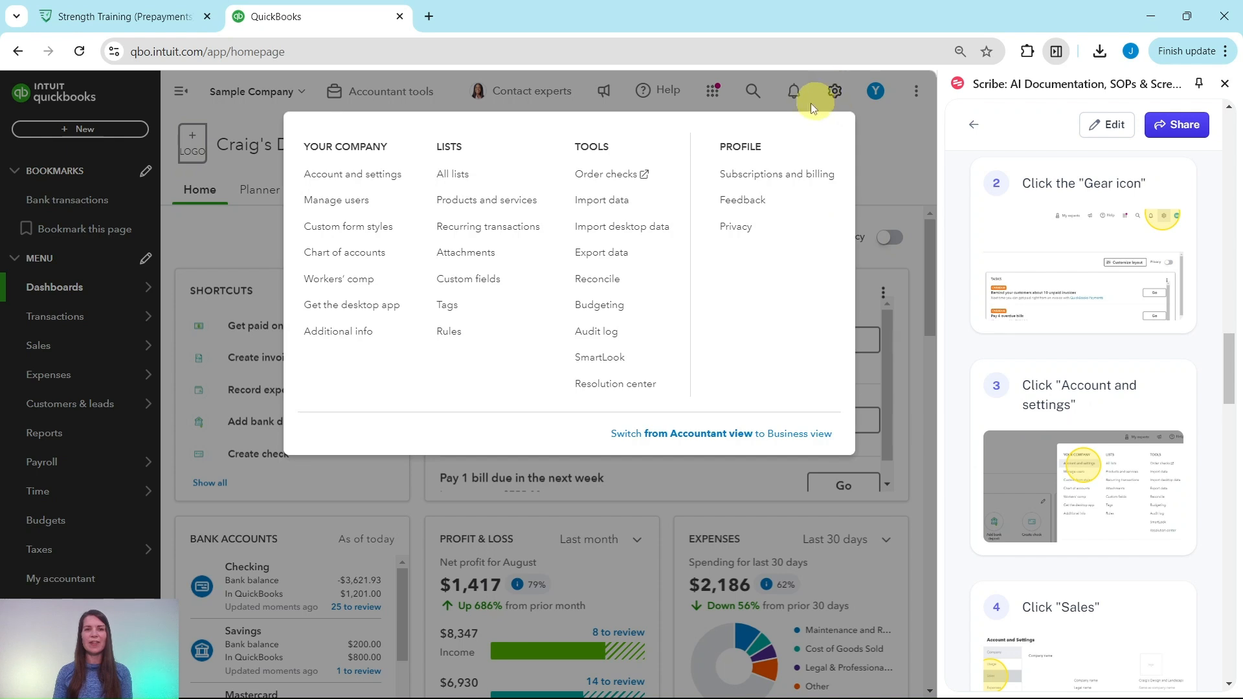
pyautogui.click(344, 187)
pyautogui.scroll(-5, 1042, 314)
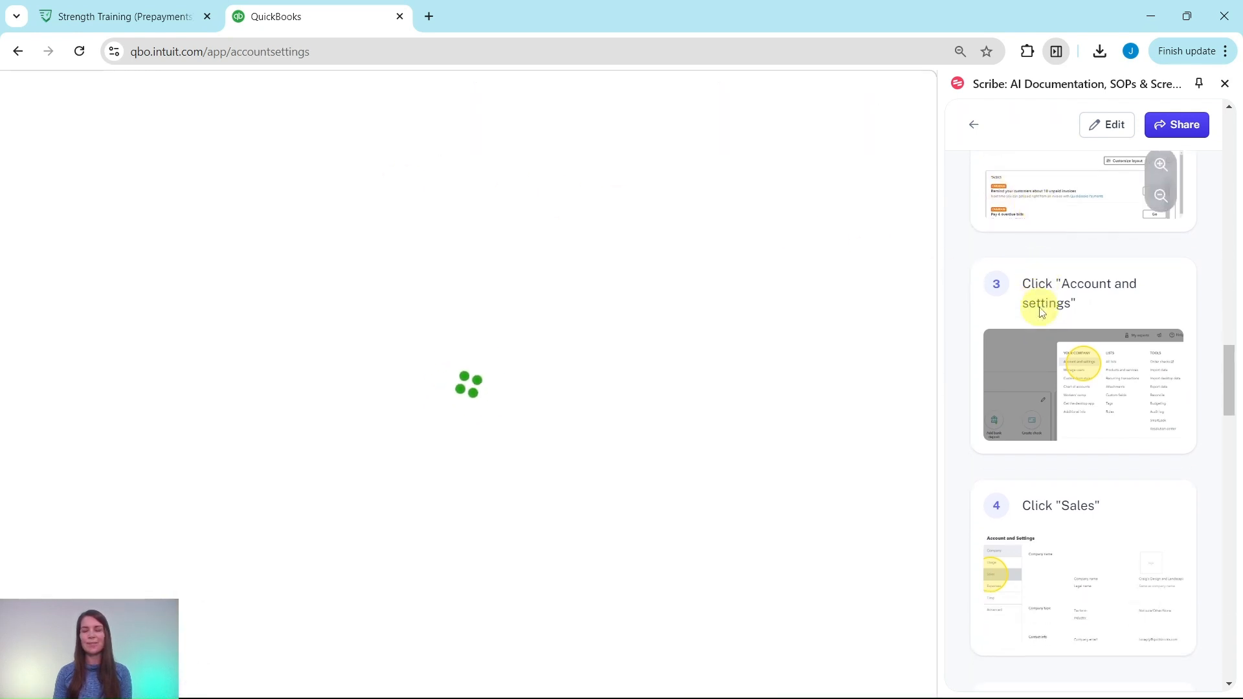
pyautogui.scroll(-2, 1042, 314)
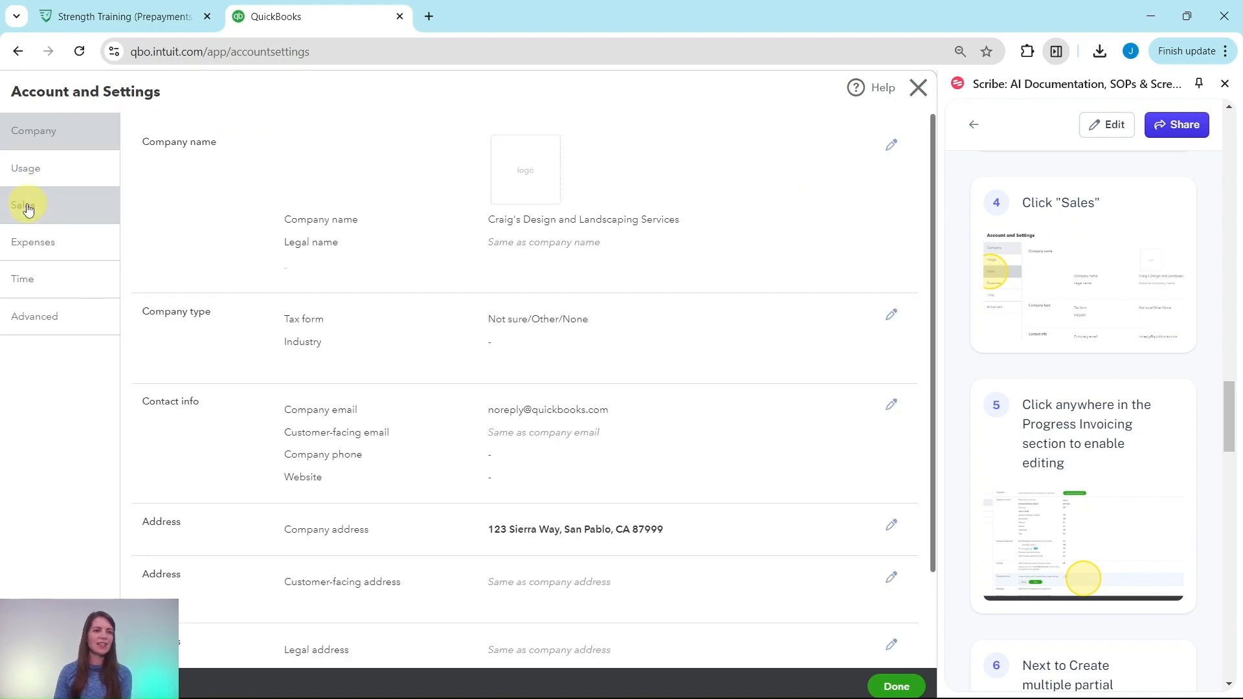
pyautogui.click(26, 210)
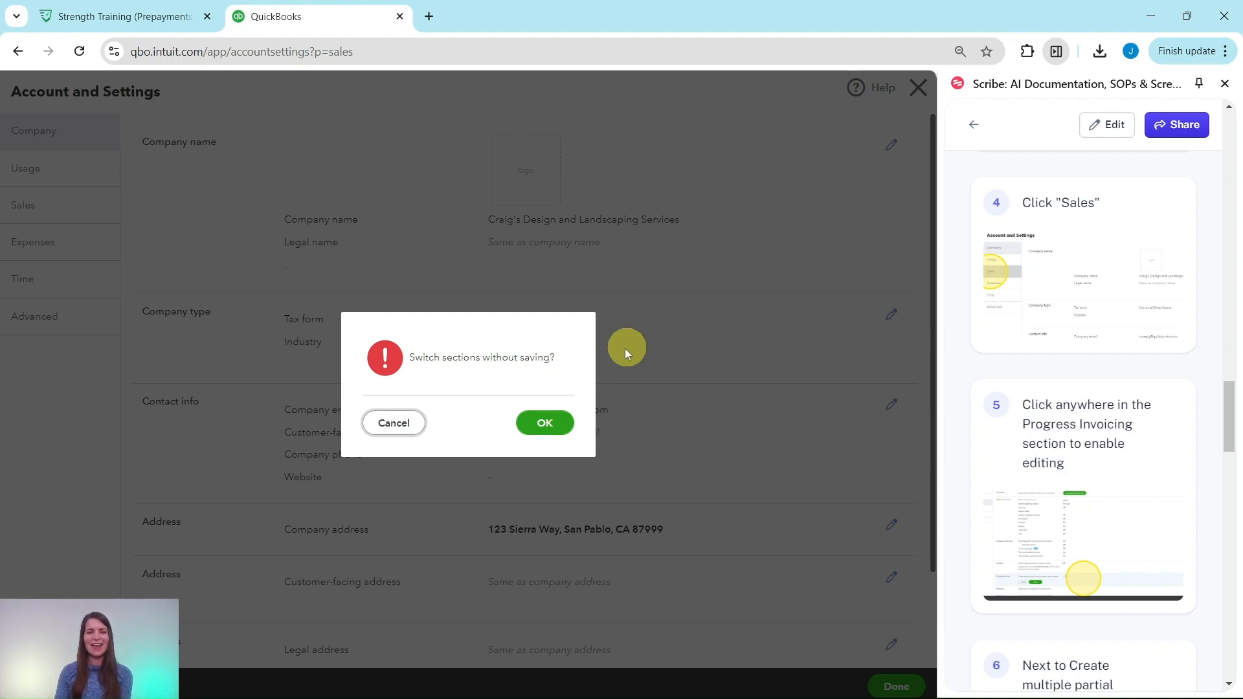
pyautogui.click(547, 423)
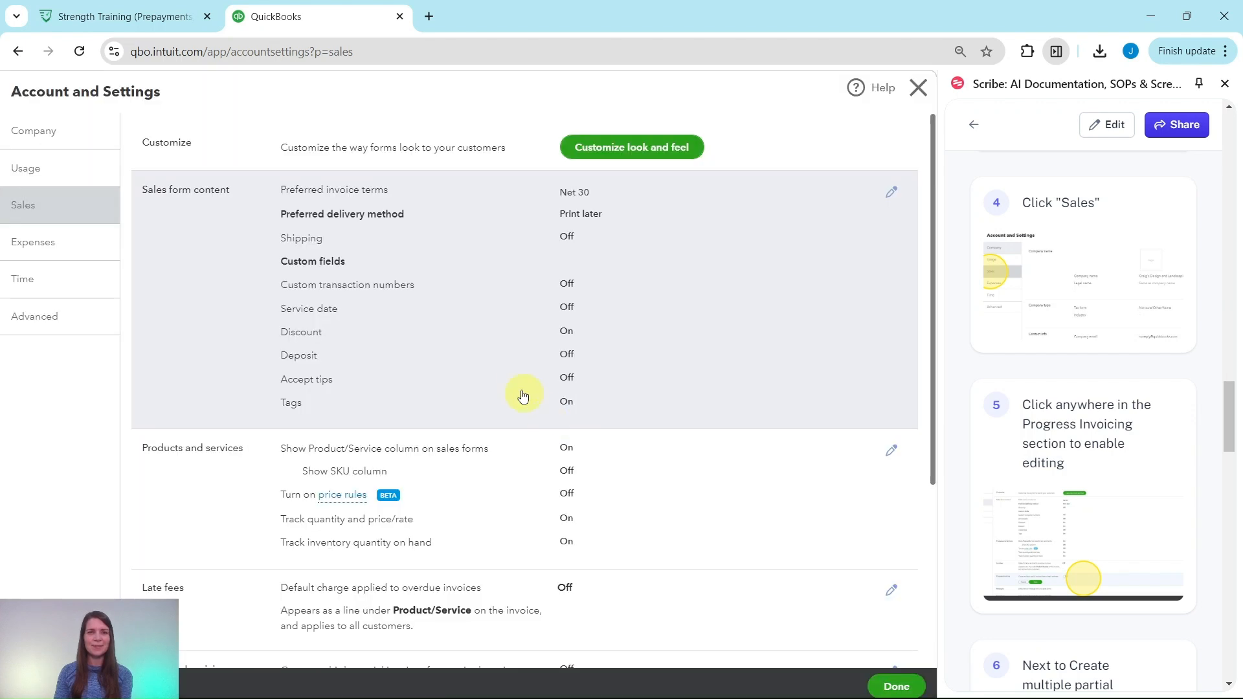
# - Turn on Progress Invoicing to create multiple partial invoices from a single estimate, and accept the invoice template update
pyautogui.scroll(-1, 1042, 383)
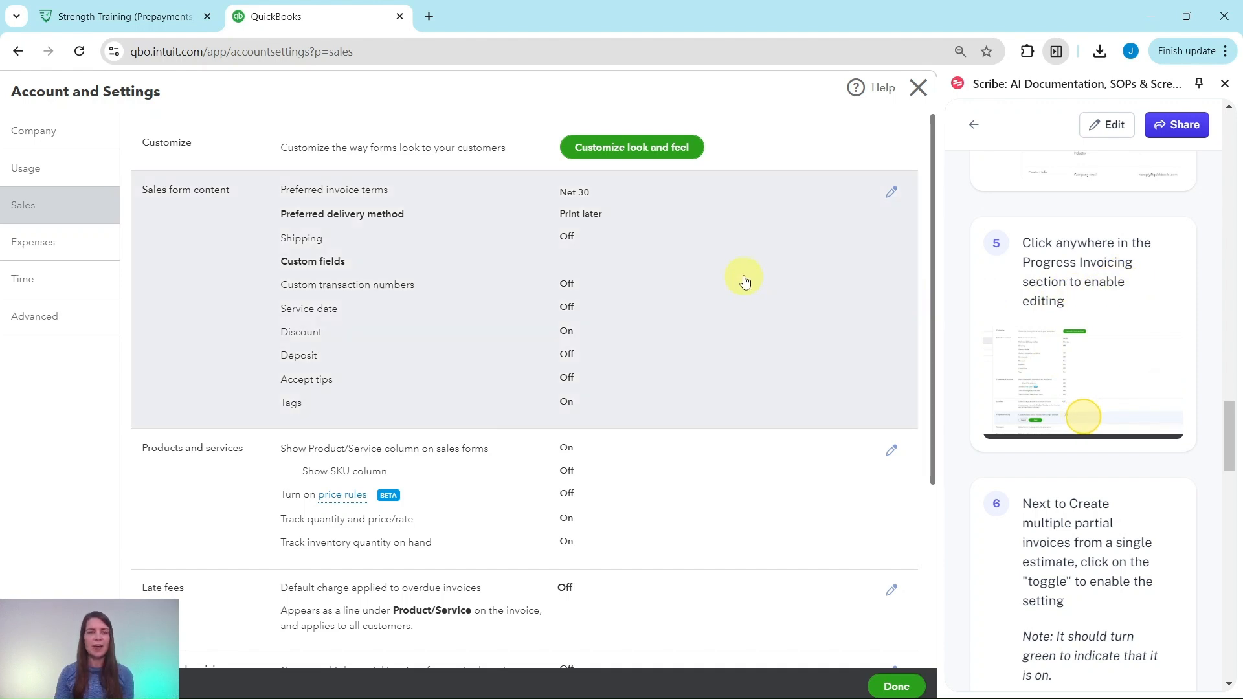
pyautogui.scroll(-4, 744, 279)
pyautogui.scroll(4, 738, 266)
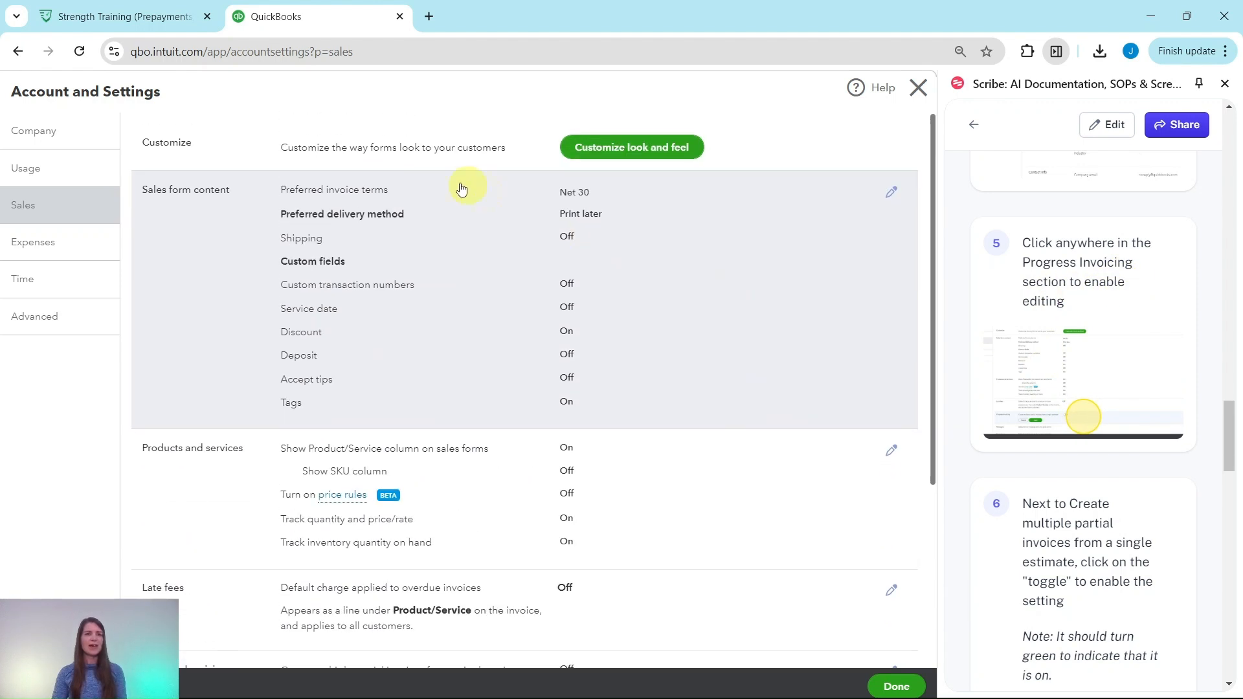
pyautogui.scroll(-3, 494, 391)
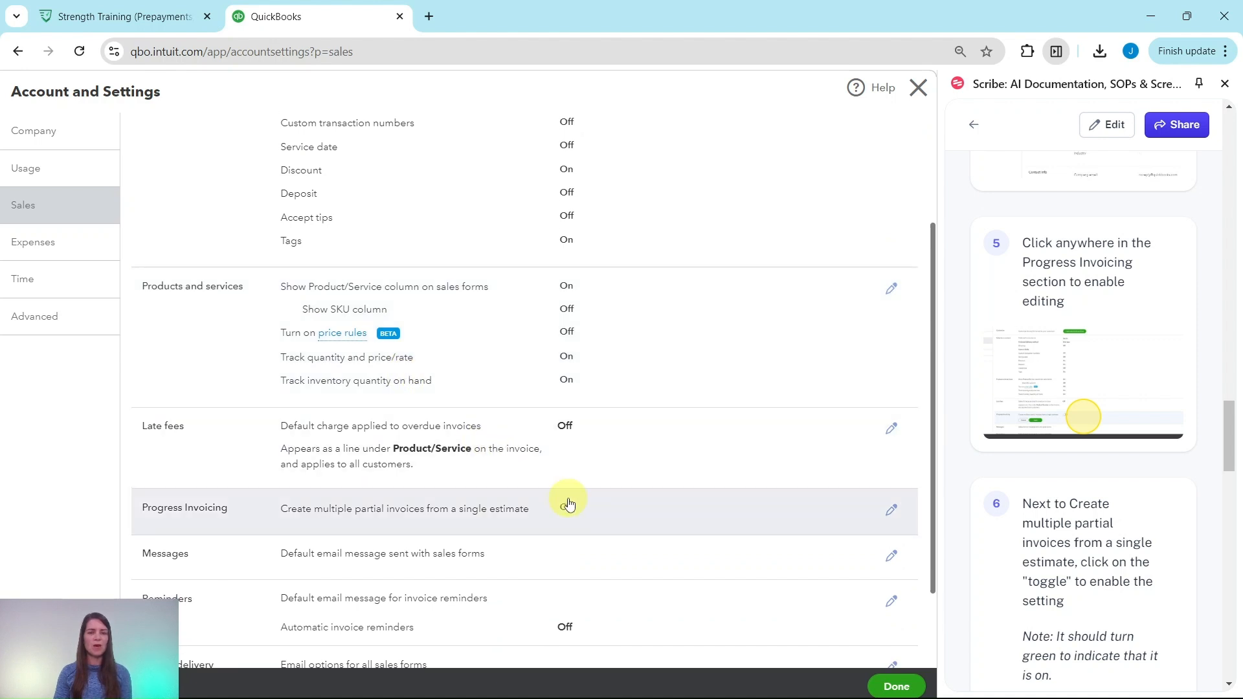
pyautogui.scroll(-2, 705, 409)
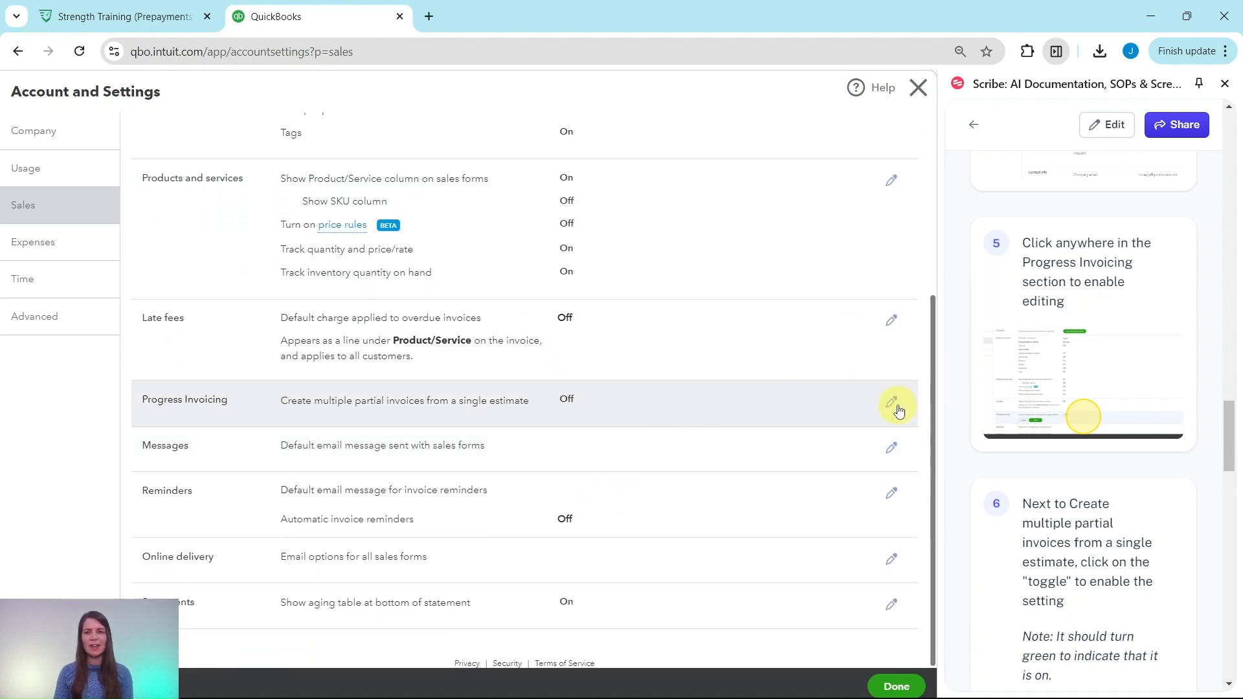
pyautogui.click(644, 407)
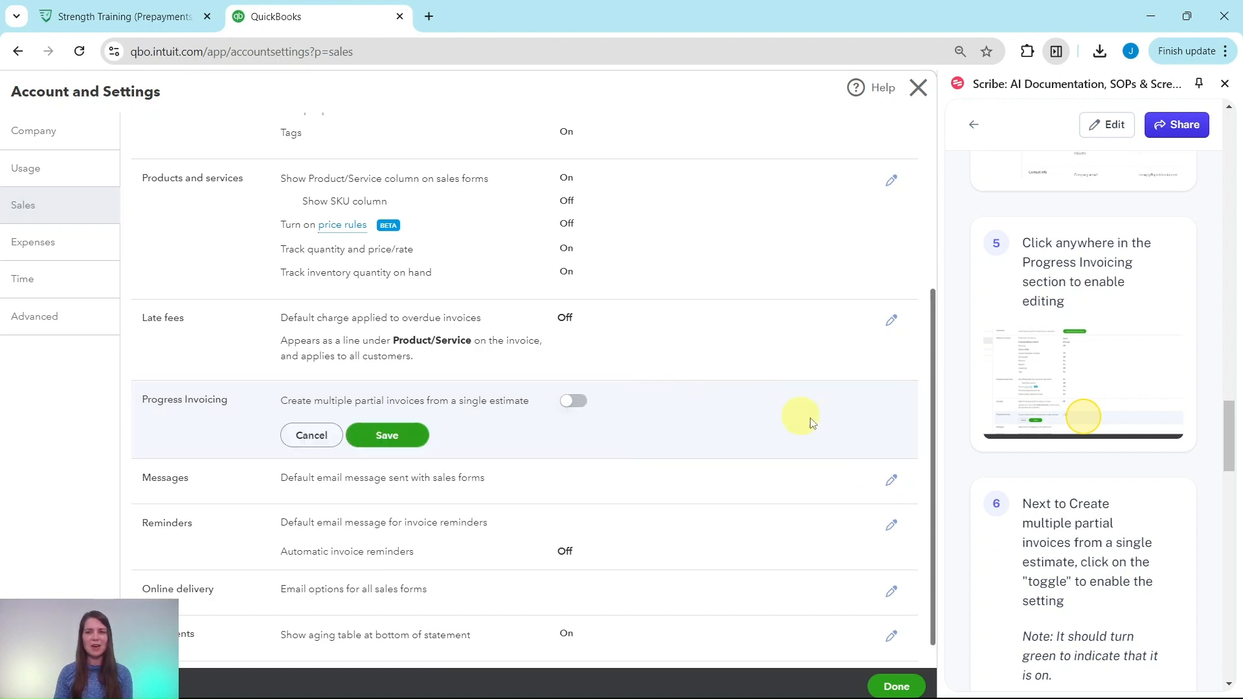
pyautogui.scroll(-4, 1028, 428)
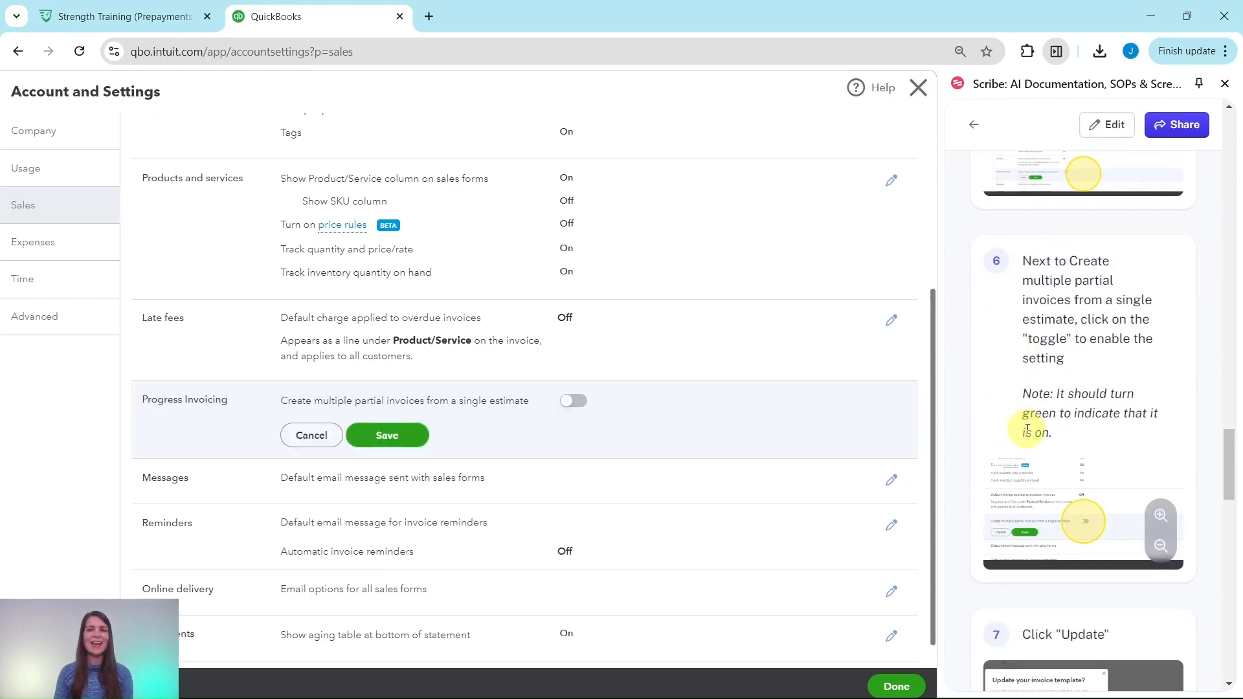
pyautogui.scroll(-1, 1080, 412)
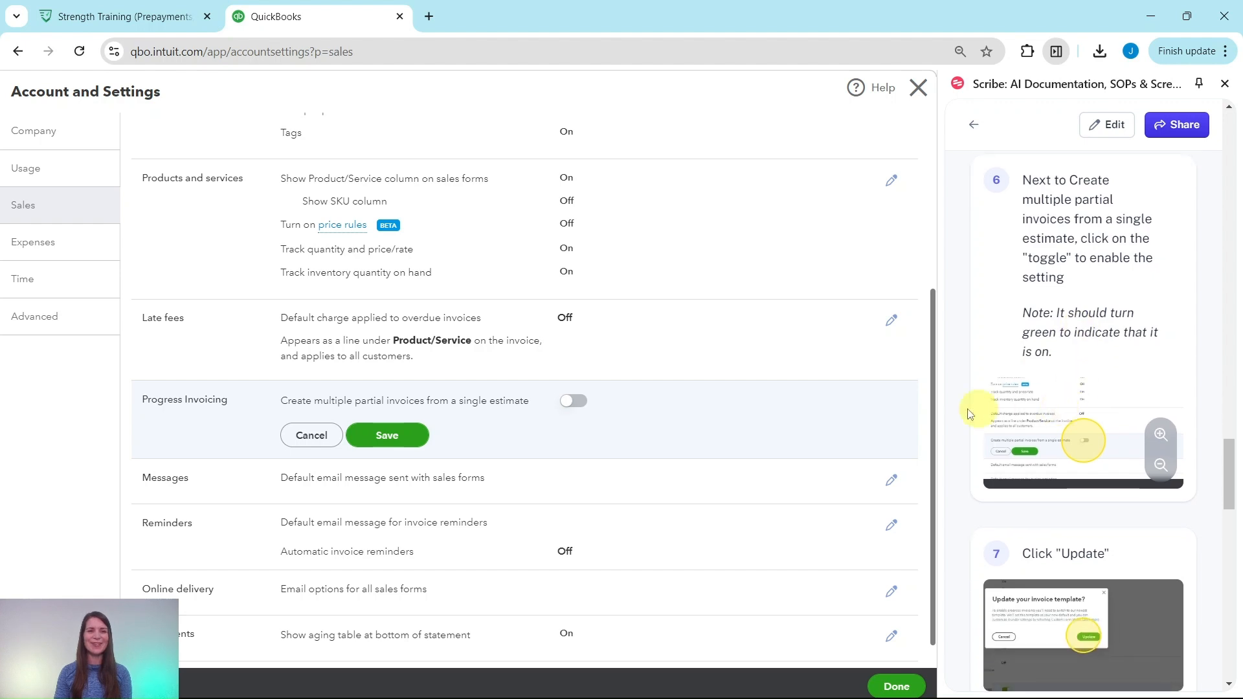
pyautogui.click(575, 402)
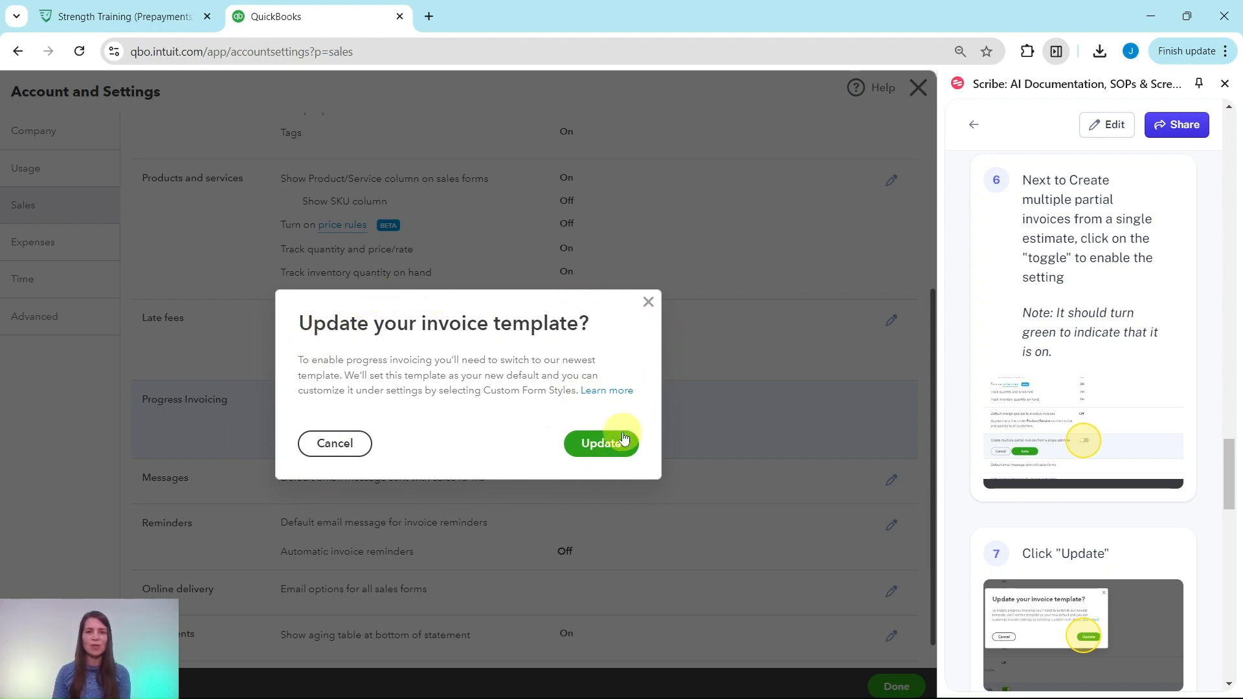
pyautogui.click(599, 446)
pyautogui.scroll(-6, 1057, 421)
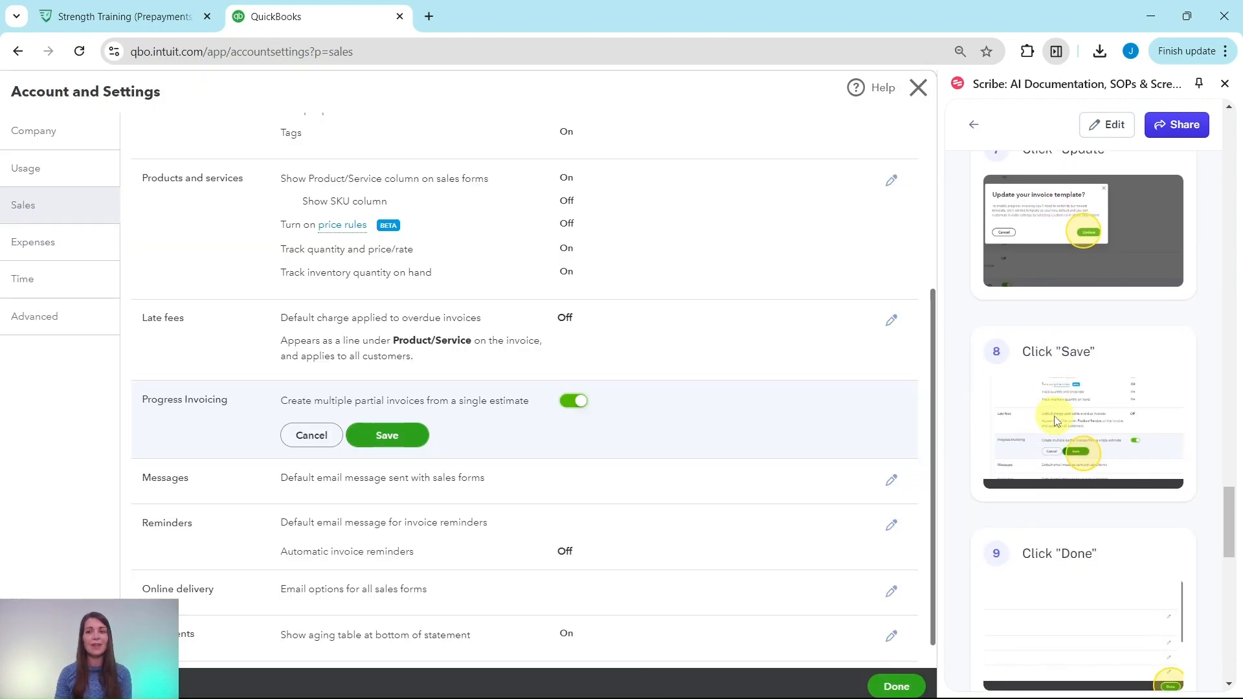
# - Save the Progress Invoicing setting and close Account and Settings
pyautogui.scroll(-1, 1057, 422)
pyautogui.click(403, 435)
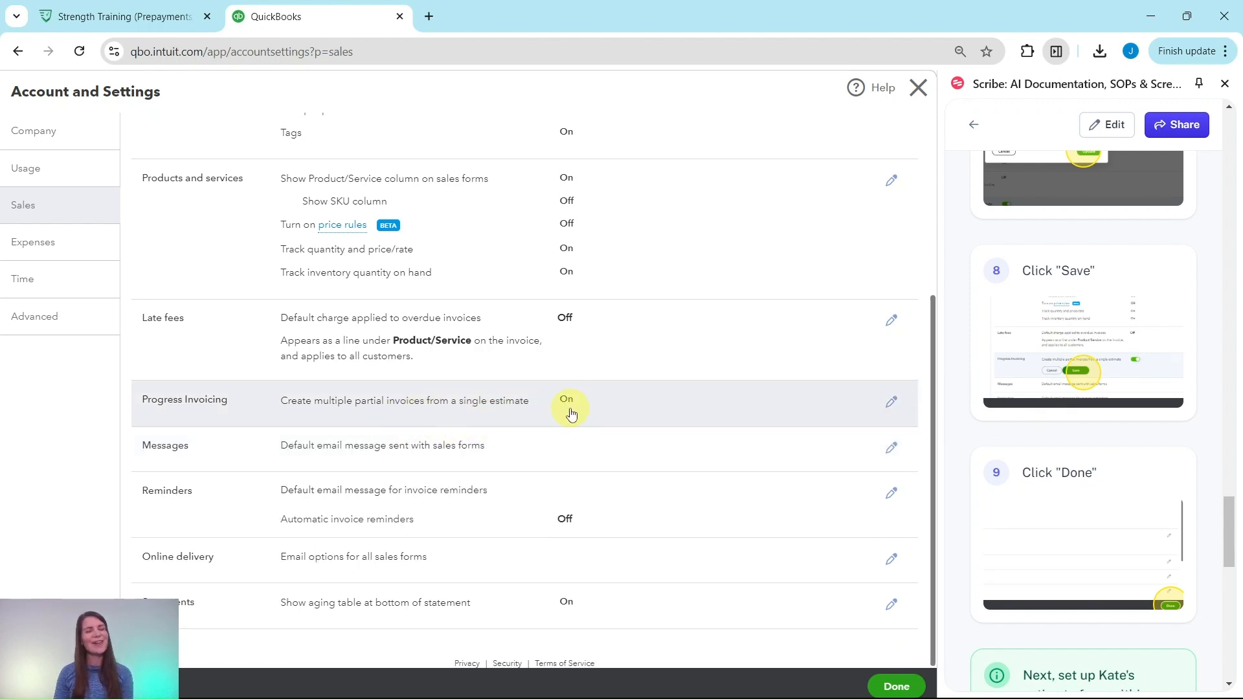
pyautogui.click(895, 688)
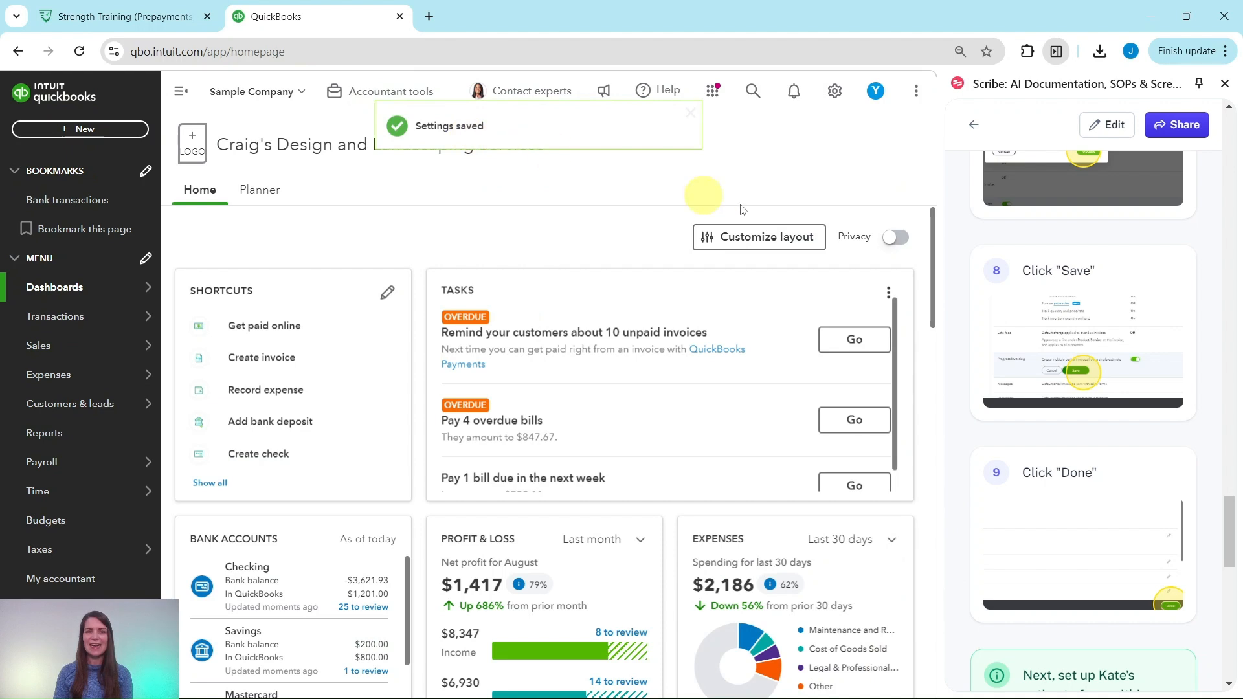
# - Read the guide's steps for setting up the customer's estimate and open the Customers list
pyautogui.scroll(-4, 1023, 424)
pyautogui.scroll(-3, 1021, 421)
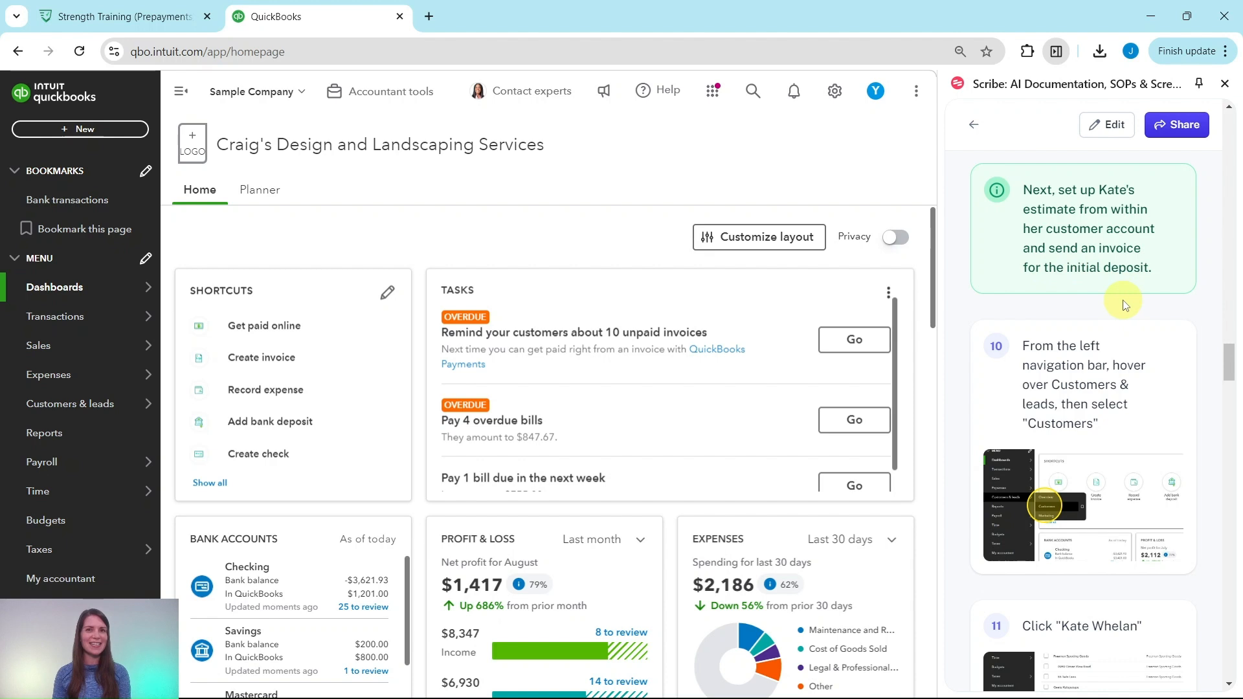
pyautogui.scroll(-2, 1125, 304)
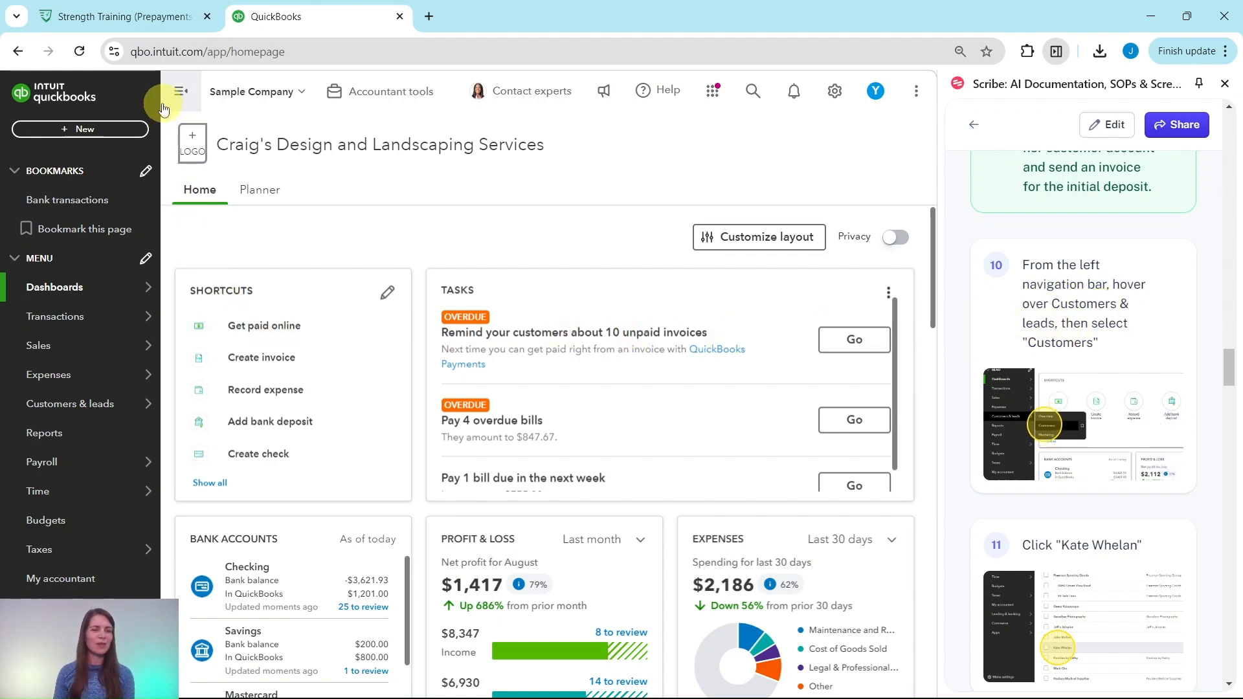
pyautogui.moveTo(53, 417)
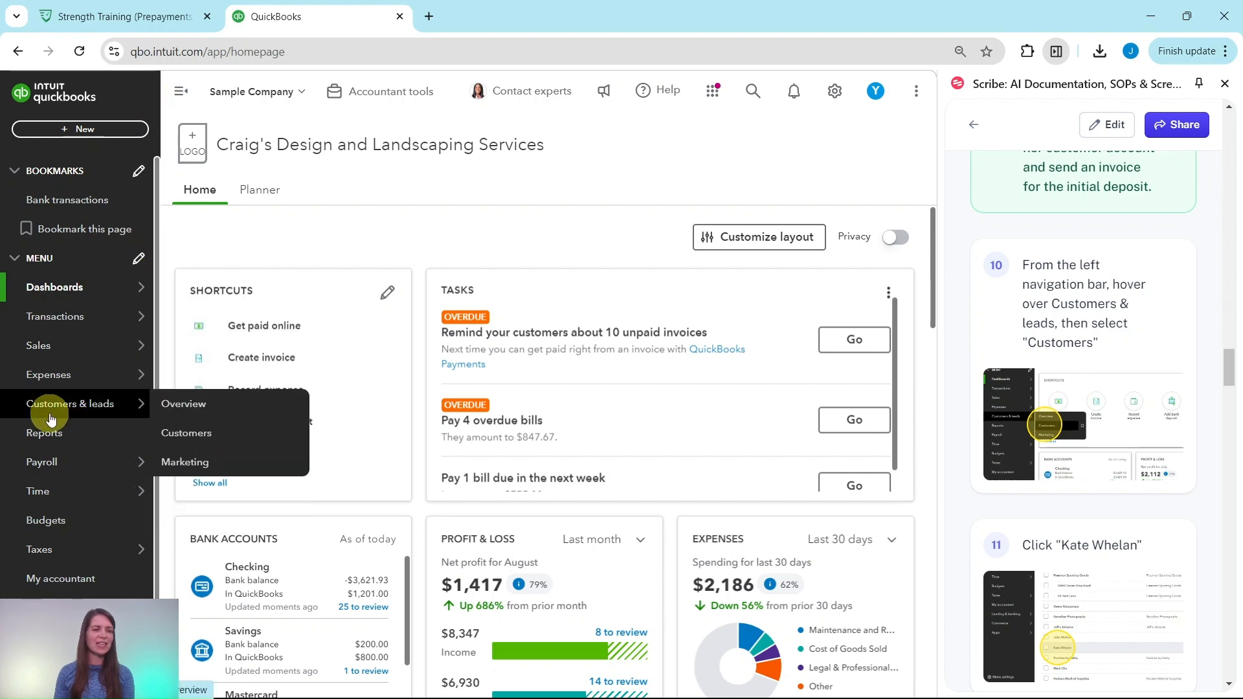
pyautogui.click(191, 435)
# - Open the record of the customer named in step 11 of the guide from the Customers list
pyautogui.scroll(-4, 1049, 472)
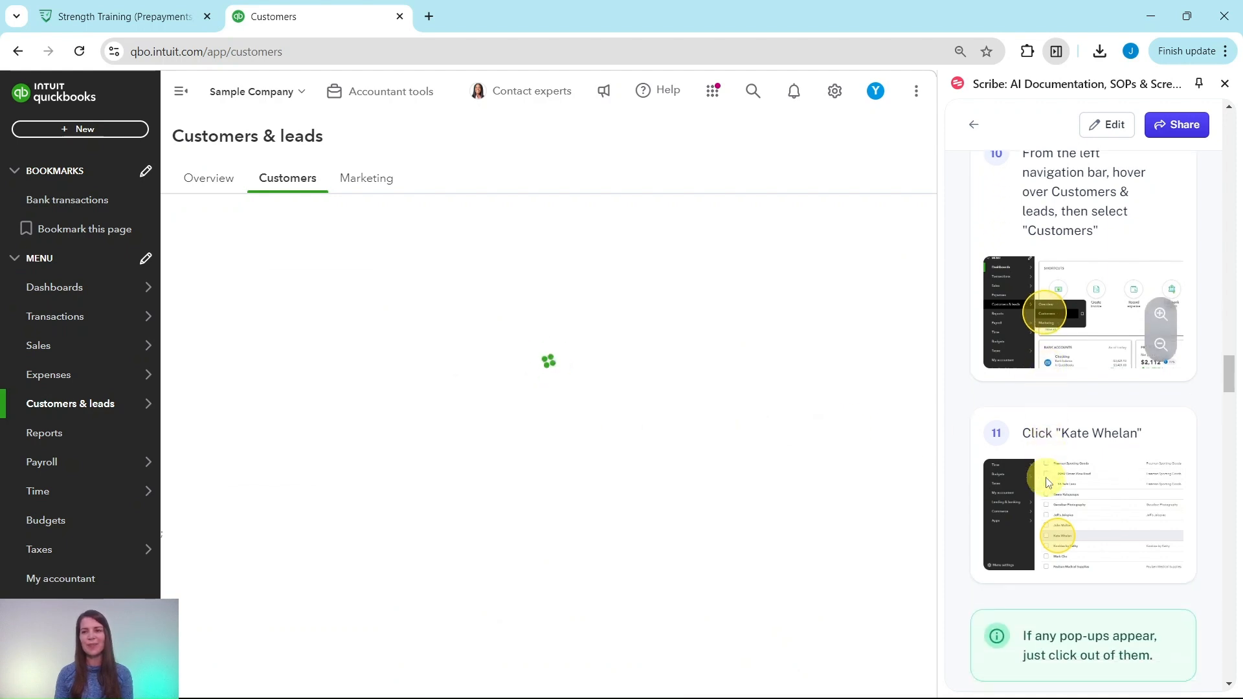
pyautogui.scroll(-1, 1043, 481)
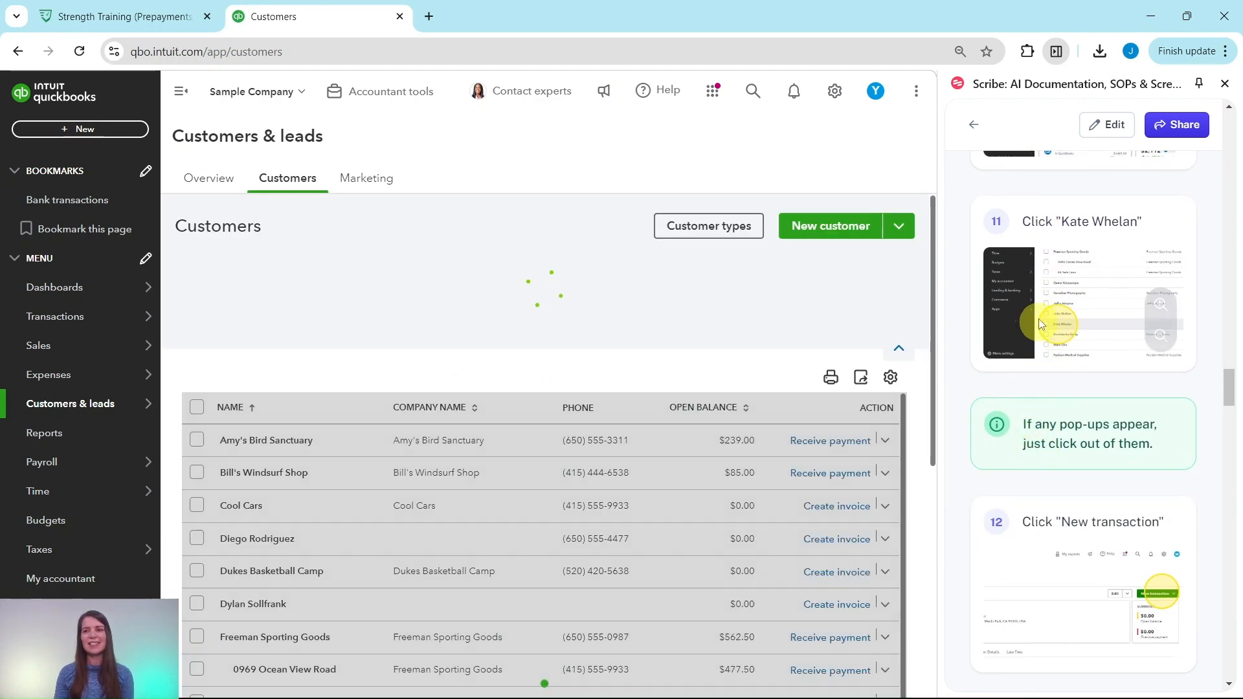
pyautogui.scroll(-3, 555, 328)
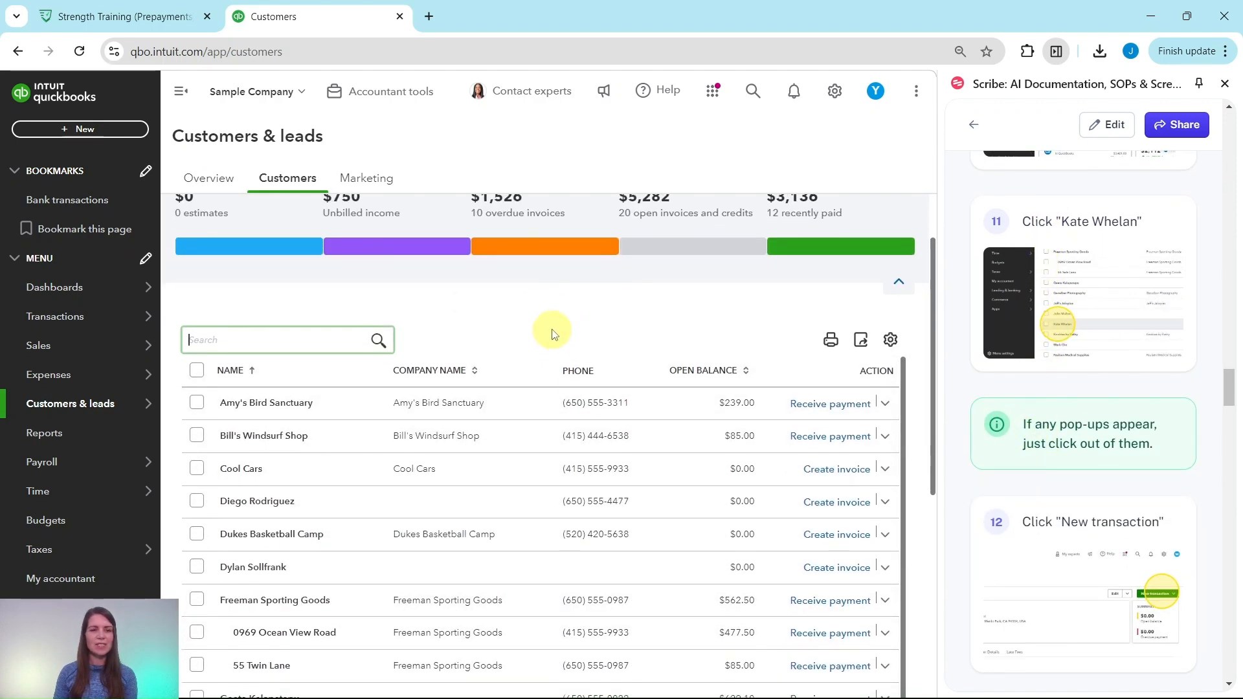
pyautogui.scroll(-2, 518, 327)
pyautogui.scroll(-1, 472, 337)
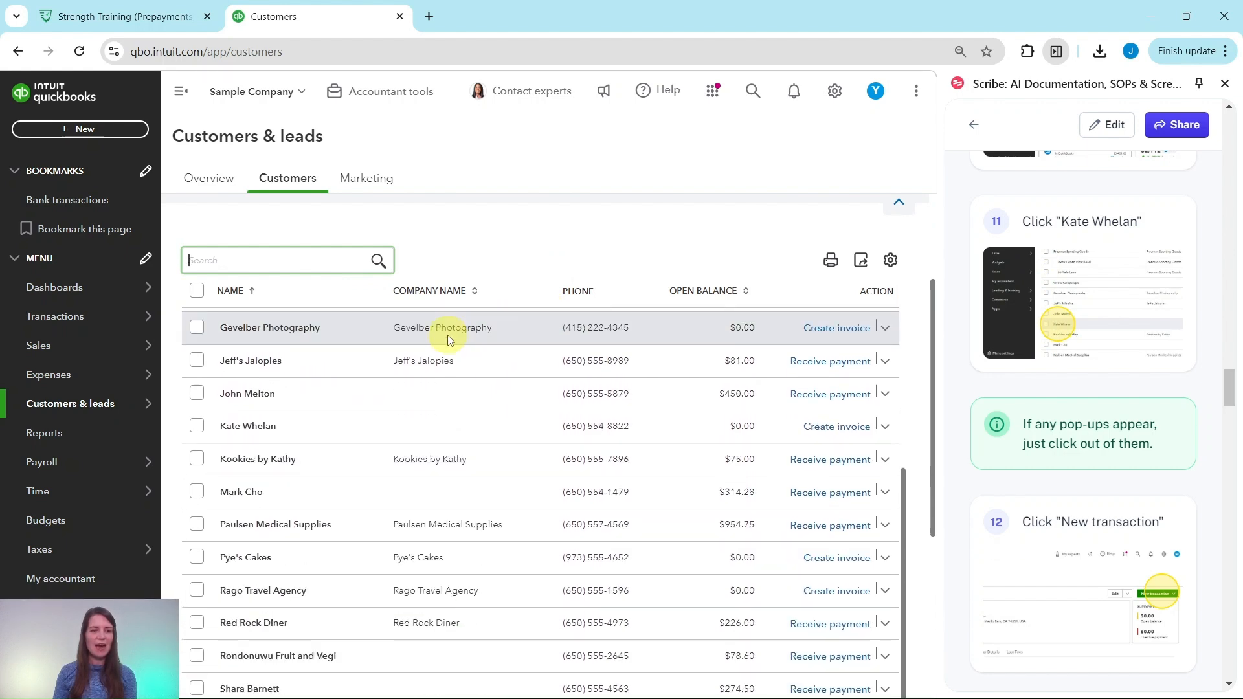
pyautogui.click(239, 428)
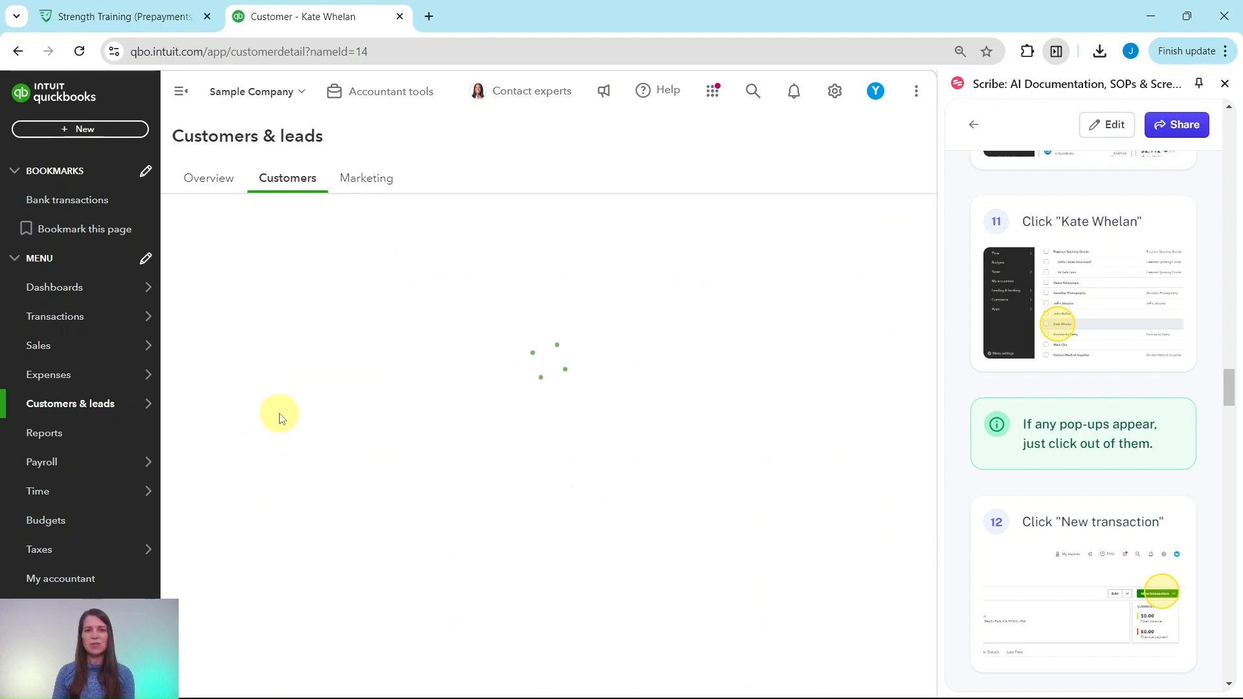
# - Dismiss the transaction details tour on the customer record and collapse the list of recently viewed customers
pyautogui.scroll(-1, 720, 343)
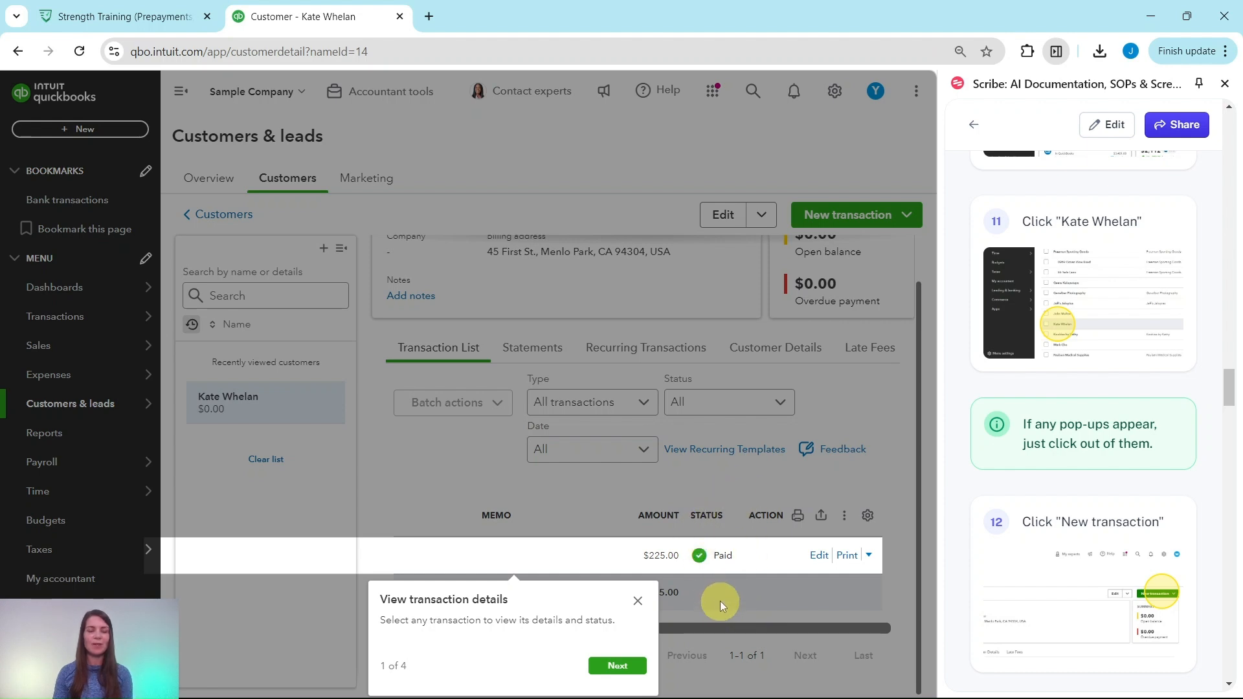
pyautogui.click(638, 602)
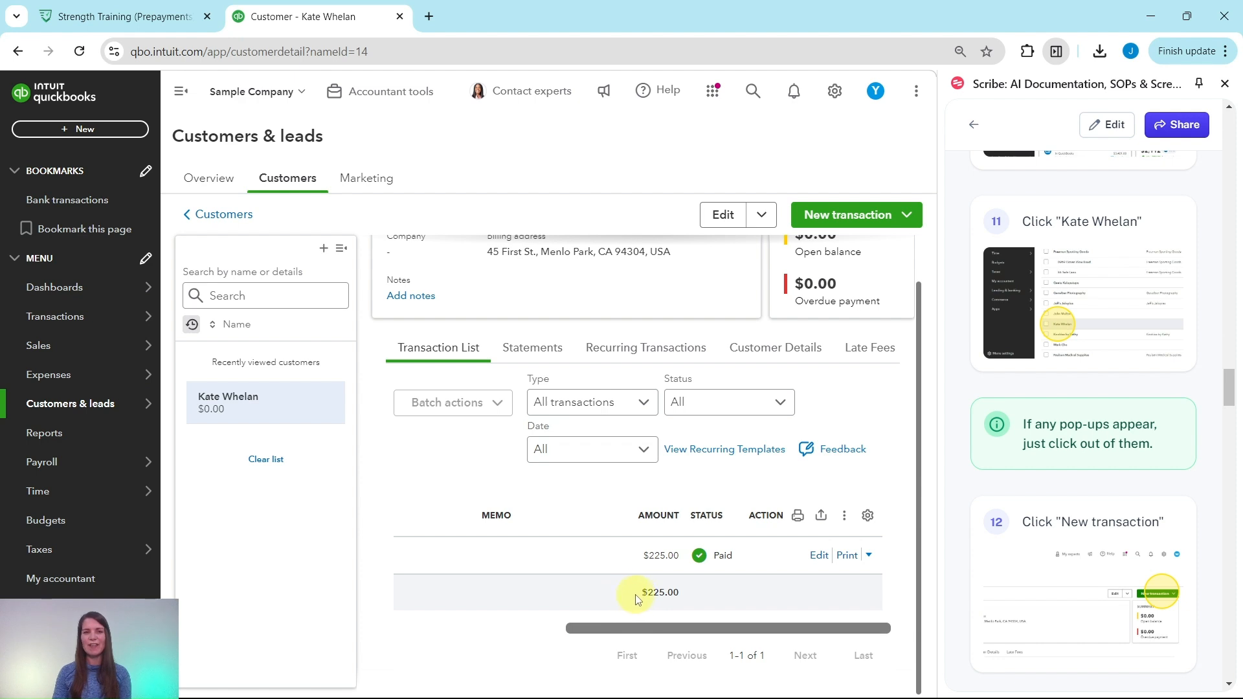
pyautogui.scroll(1, 779, 550)
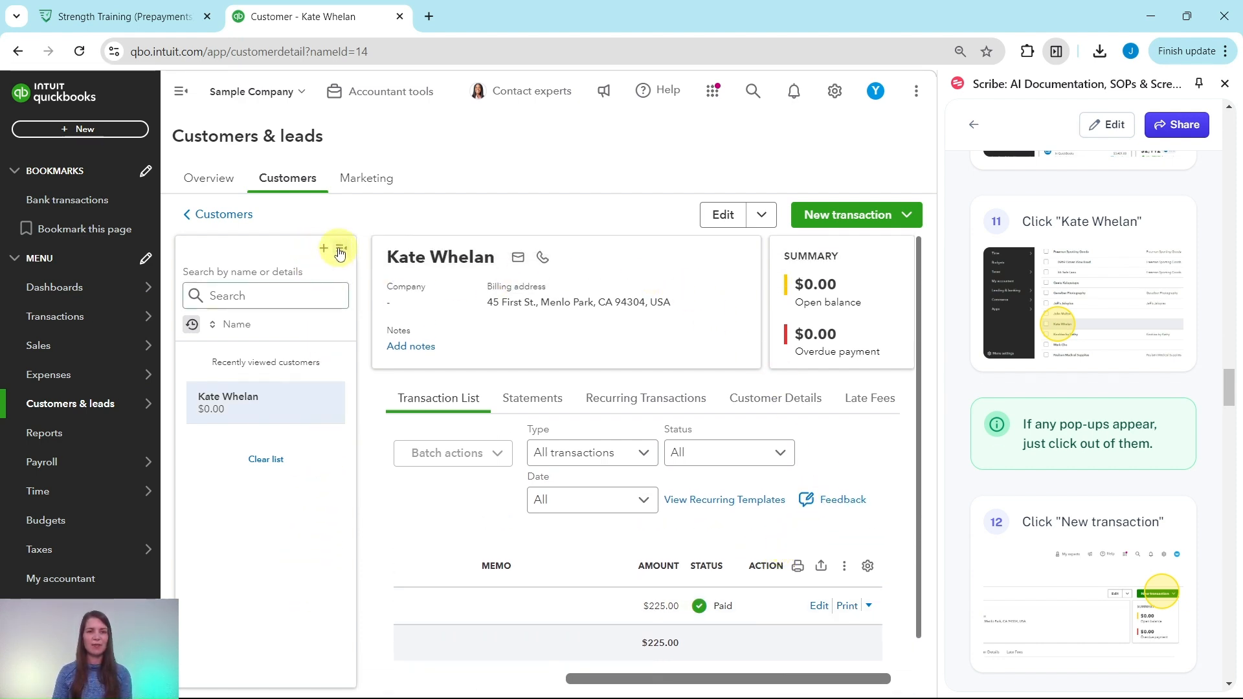
pyautogui.click(339, 252)
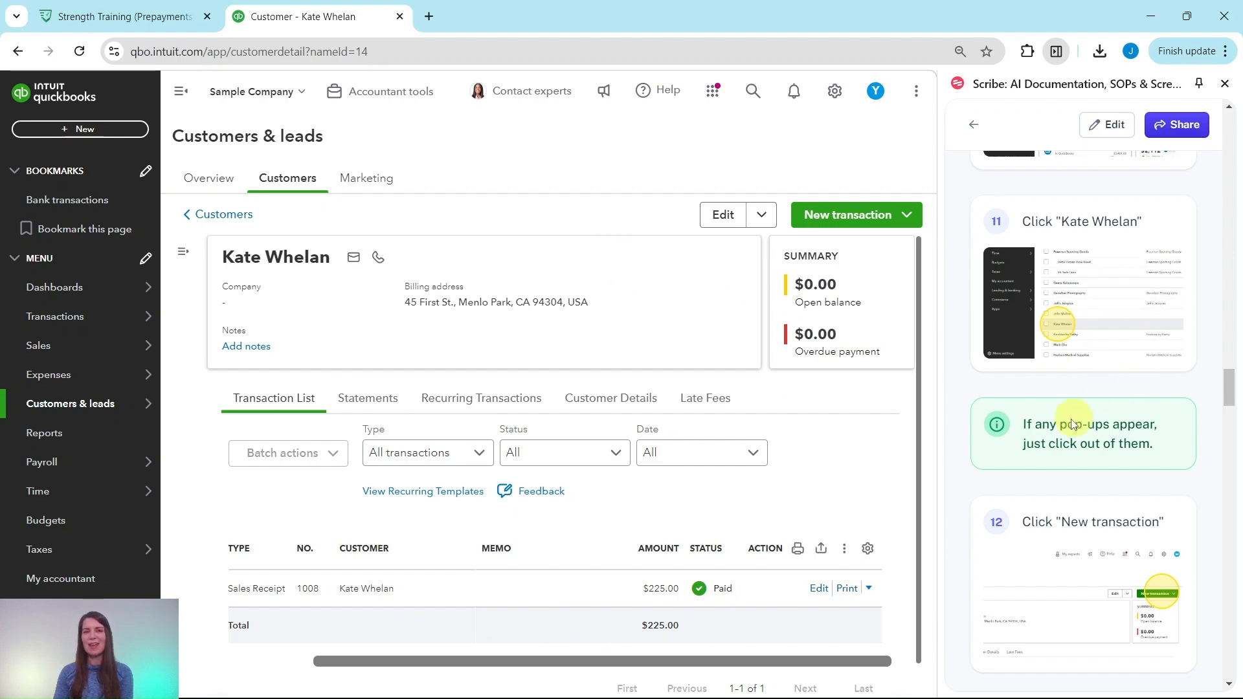
# - Create a new estimate for this customer from the customer record, following guide steps 12 and 13
pyautogui.scroll(-5, 1057, 439)
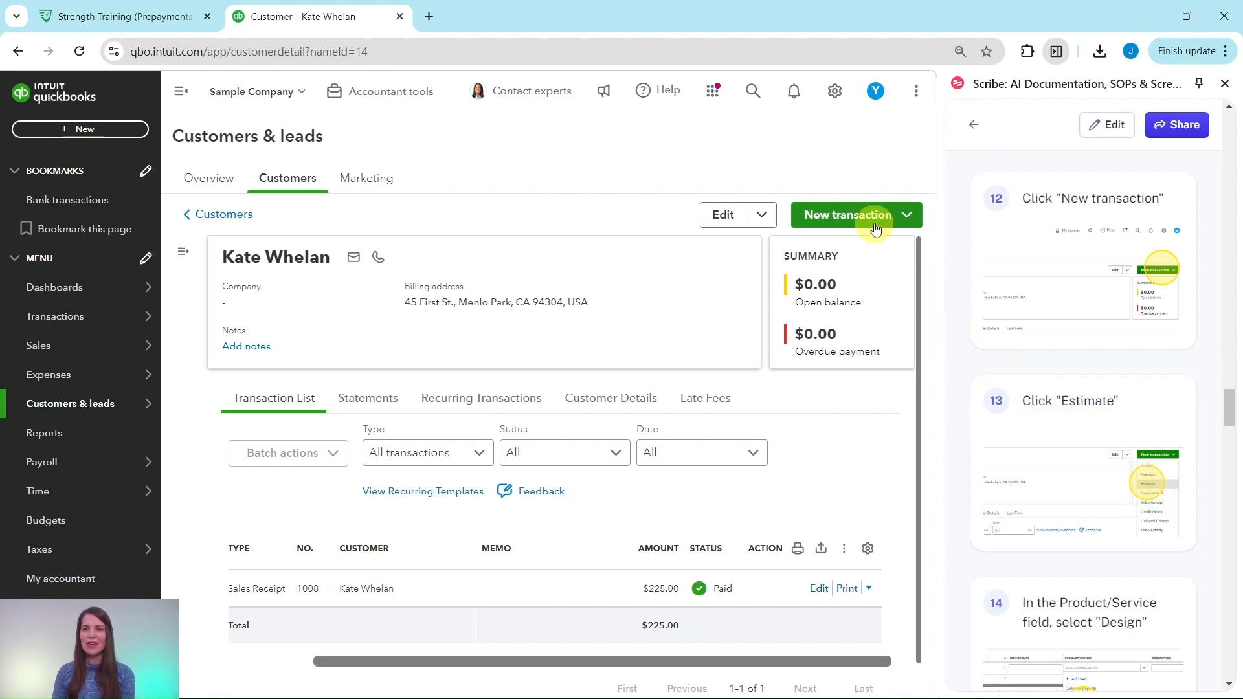
pyautogui.click(896, 214)
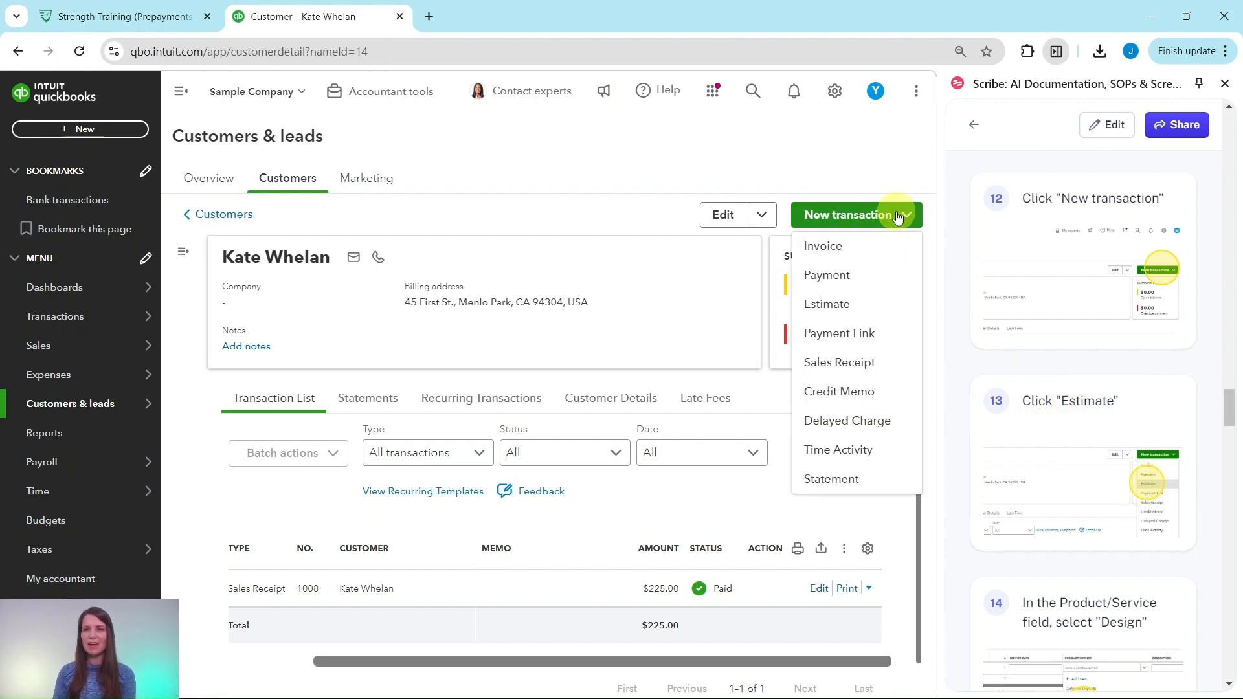
pyautogui.click(834, 309)
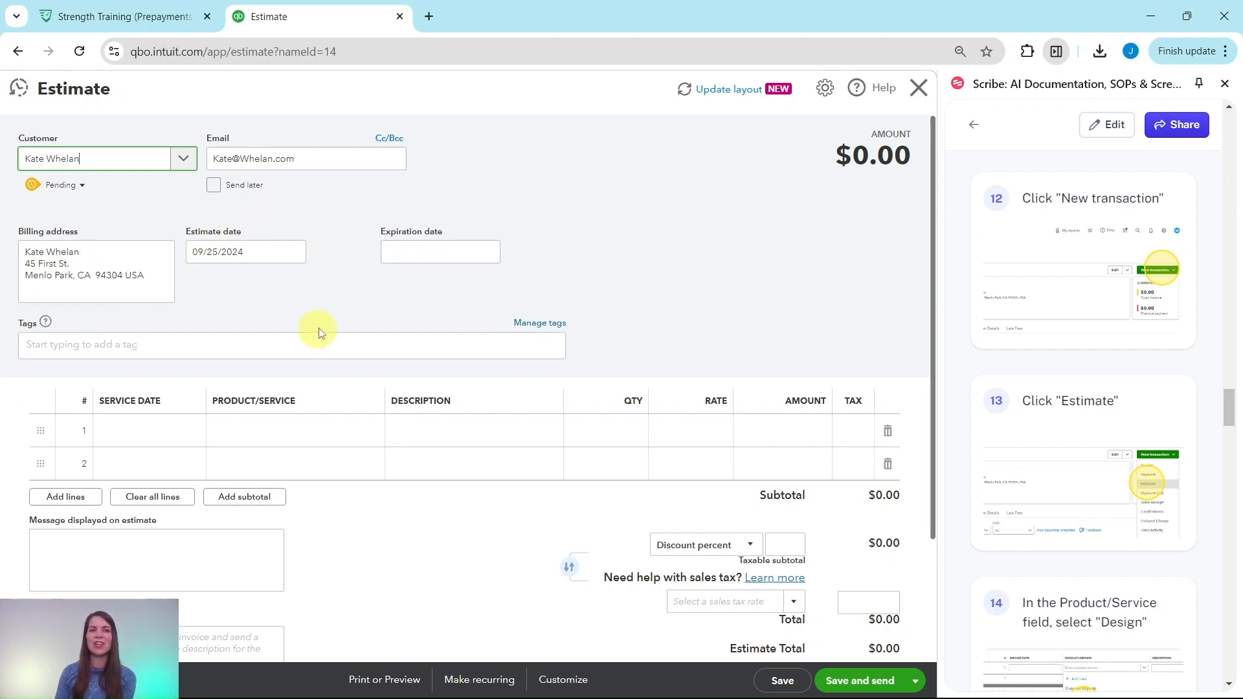
# - Fill row 1 of the estimate with the Design service and set its amount to 500
pyautogui.scroll(-5, 990, 370)
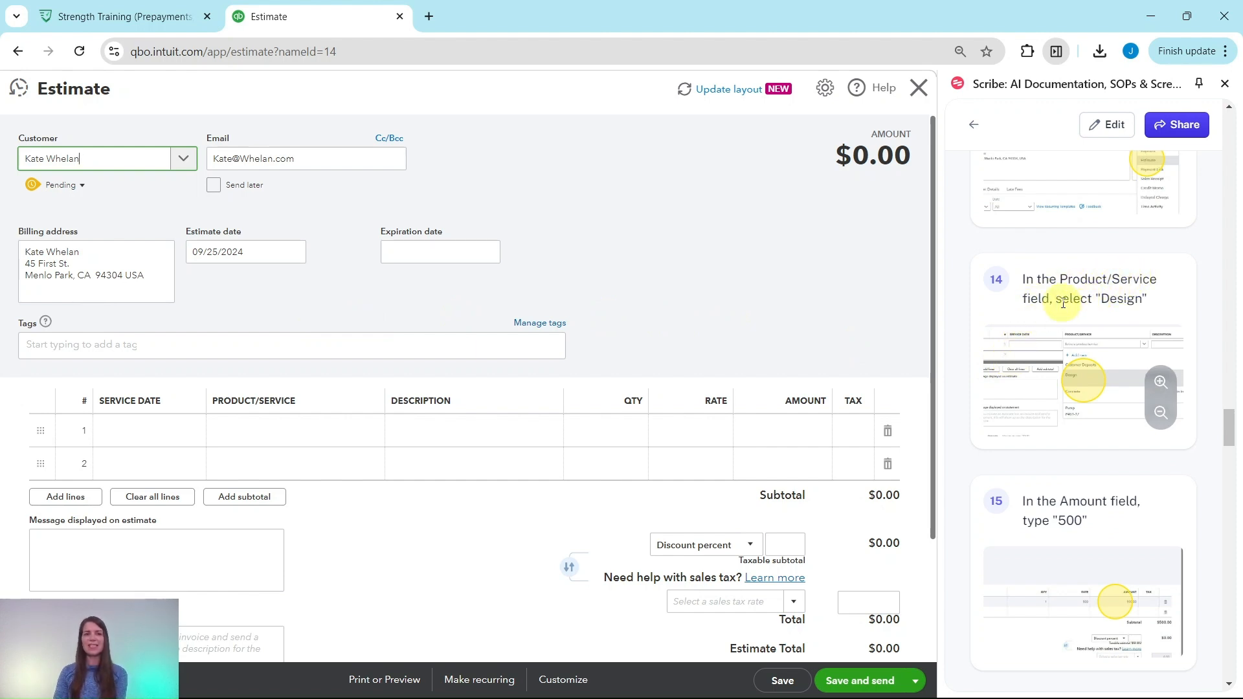
pyautogui.click(256, 435)
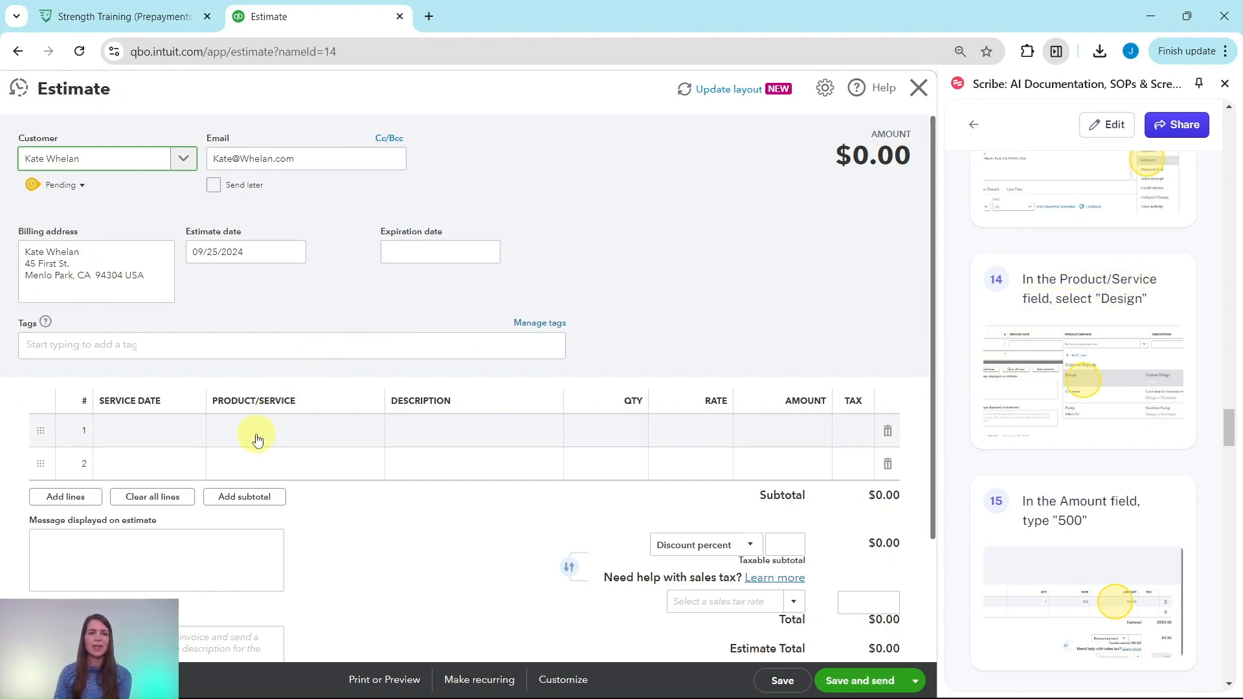
pyautogui.click(257, 438)
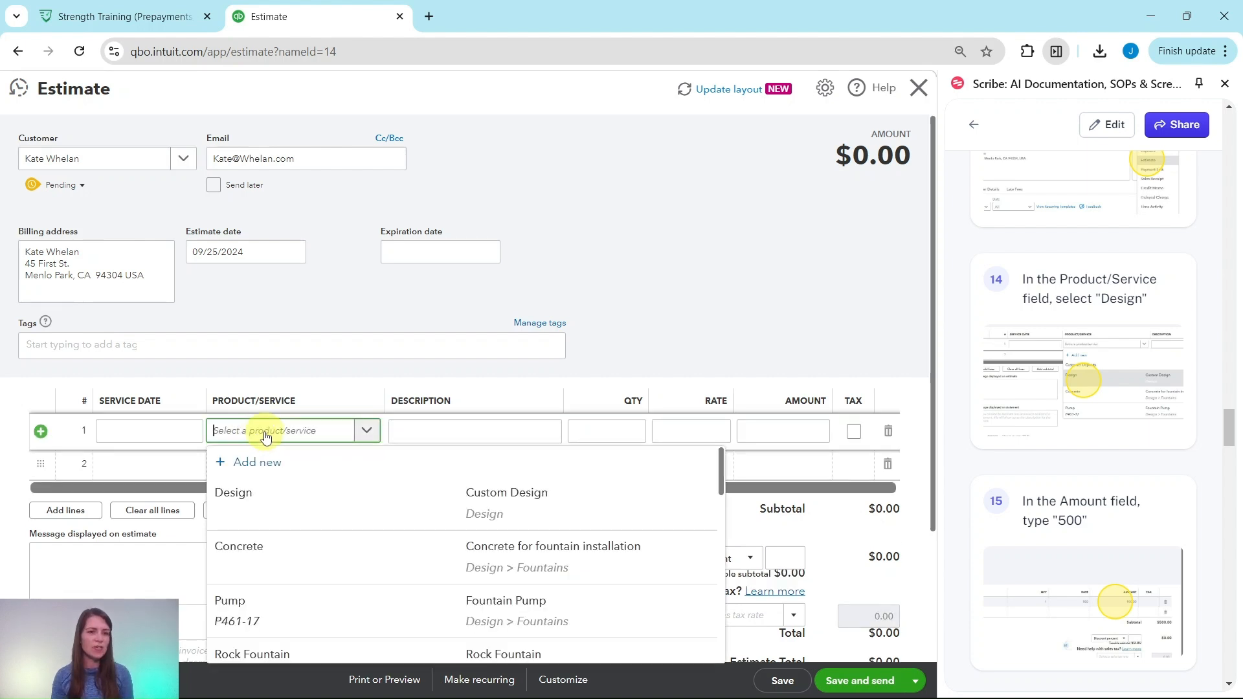
pyautogui.click(236, 496)
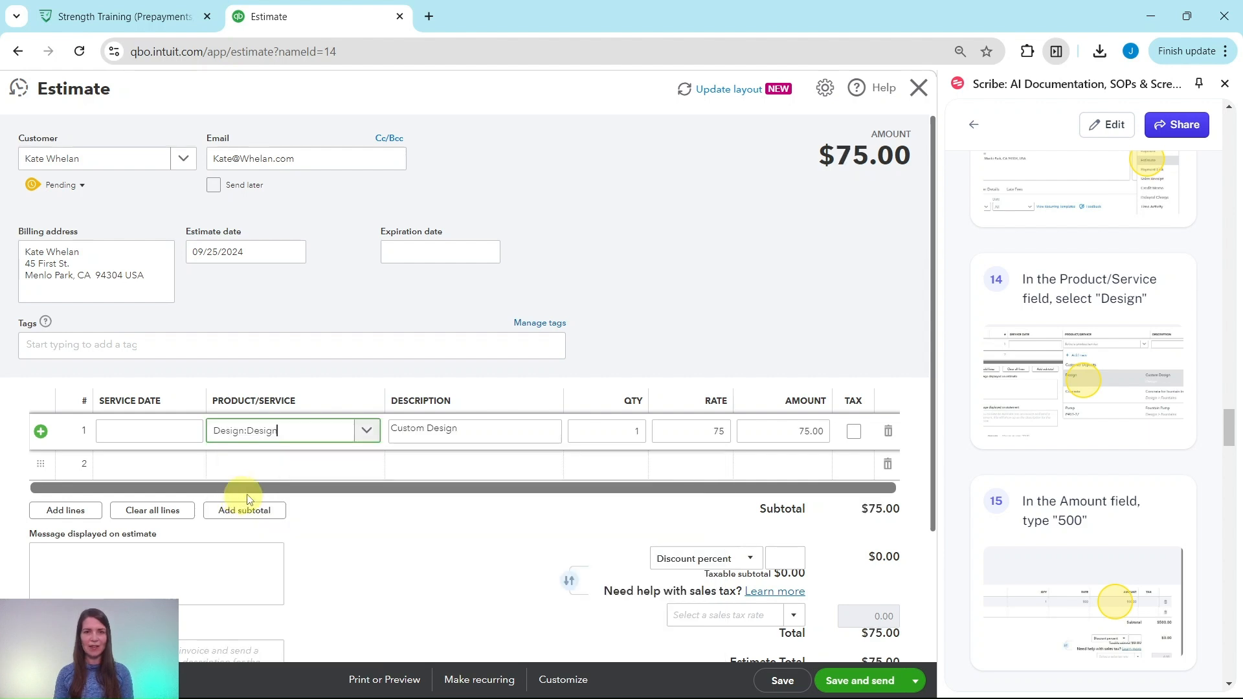
pyautogui.scroll(-5, 1060, 453)
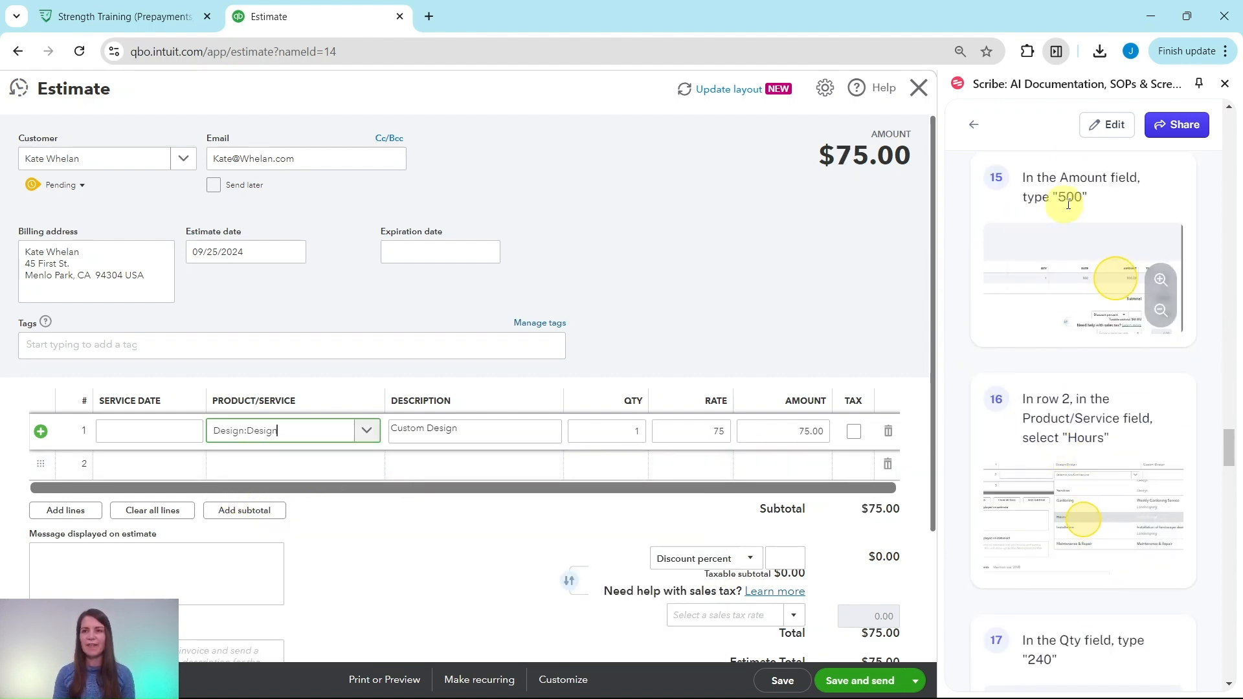
pyautogui.click(801, 430)
pyautogui.click(795, 431)
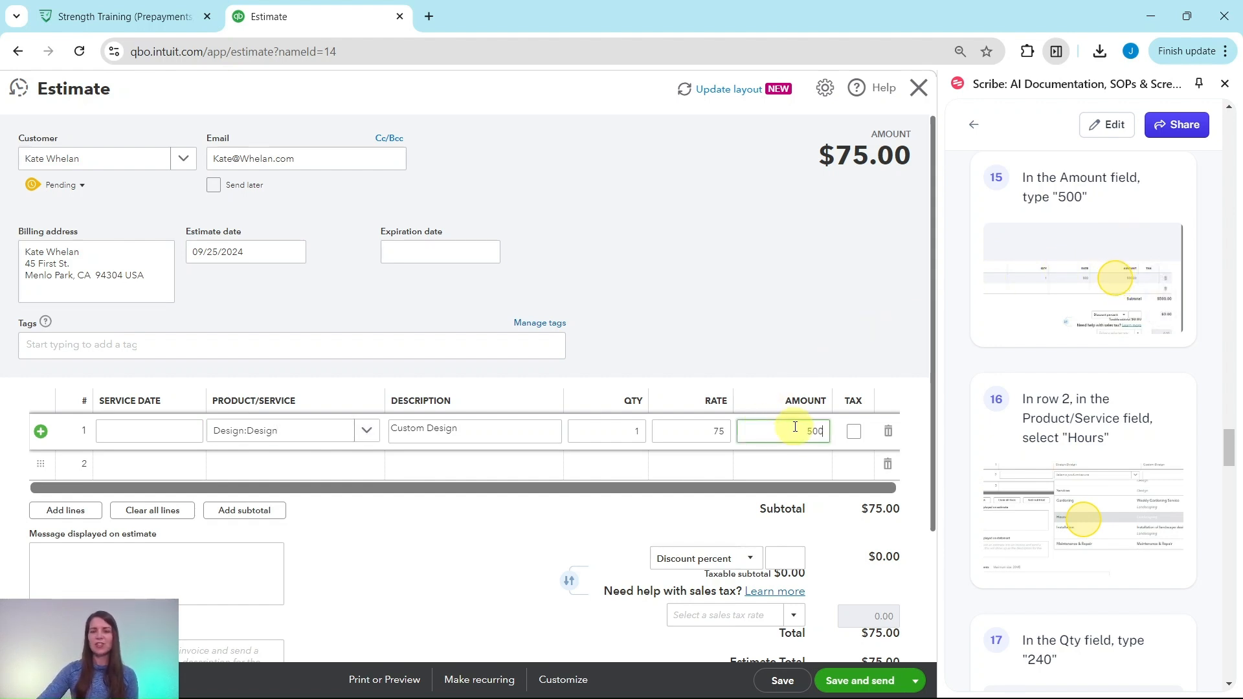
pyautogui.click(800, 418)
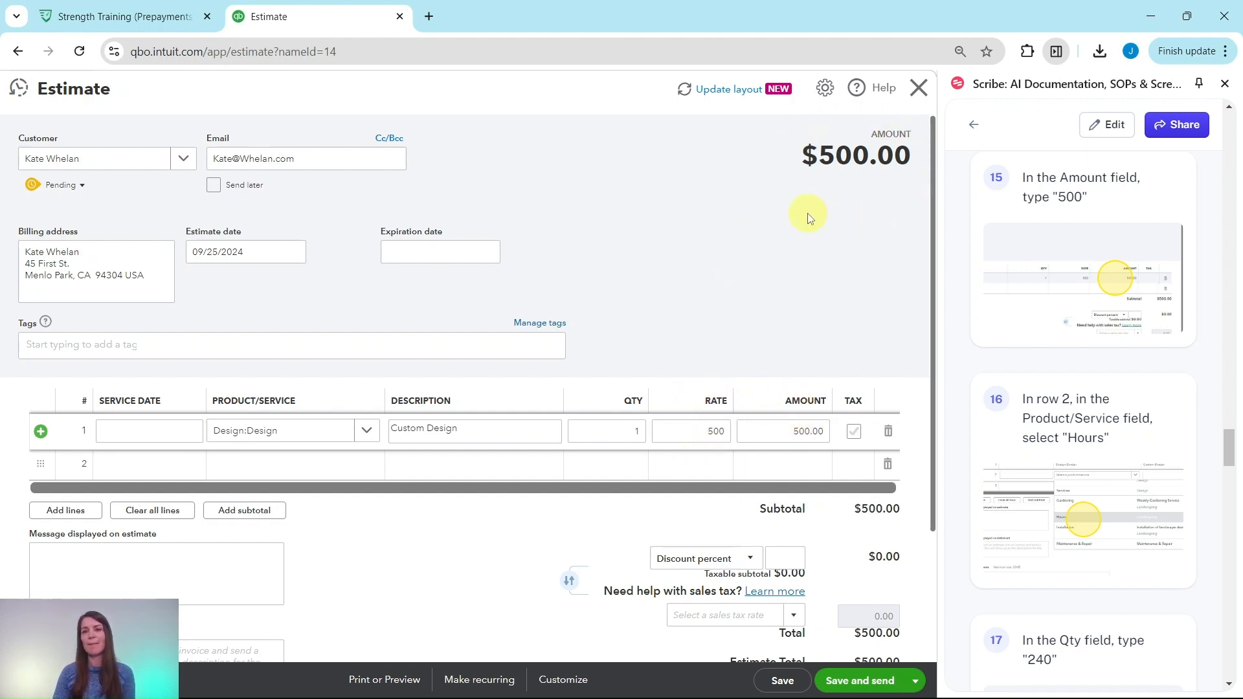
# - Fill row 2 of the estimate with the Landscaping:Hours service, quantity 240 and rate 60
pyautogui.scroll(-3, 1052, 334)
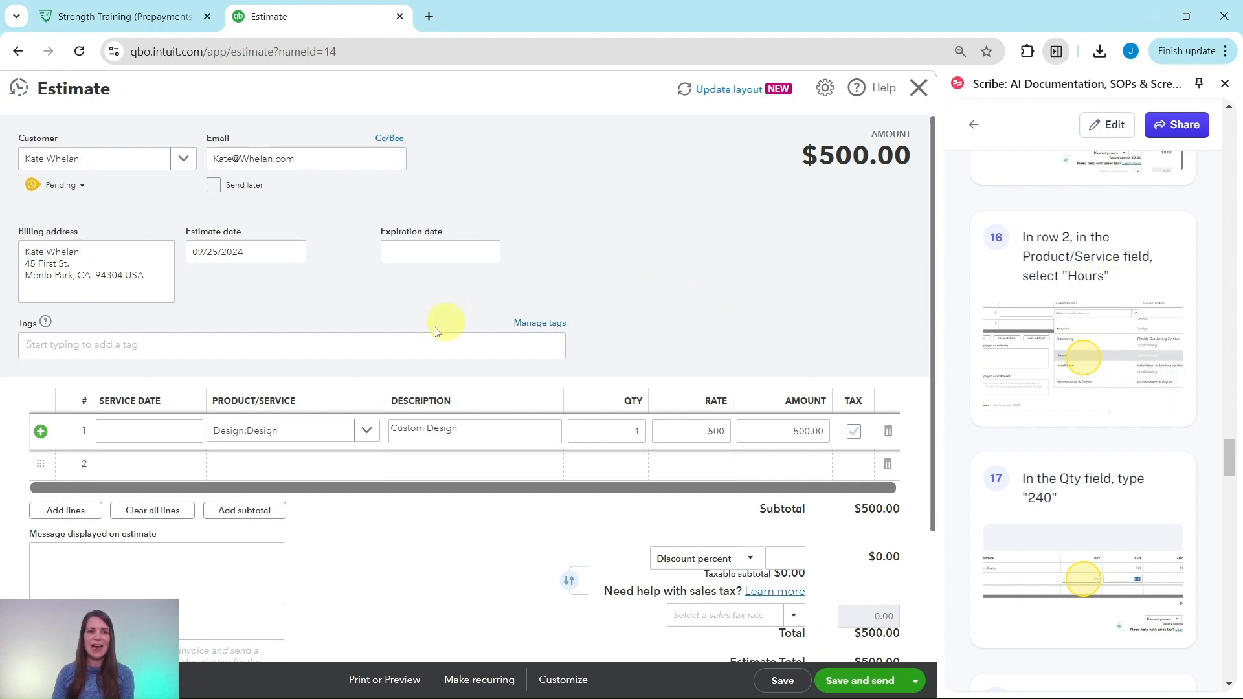
pyautogui.click(274, 469)
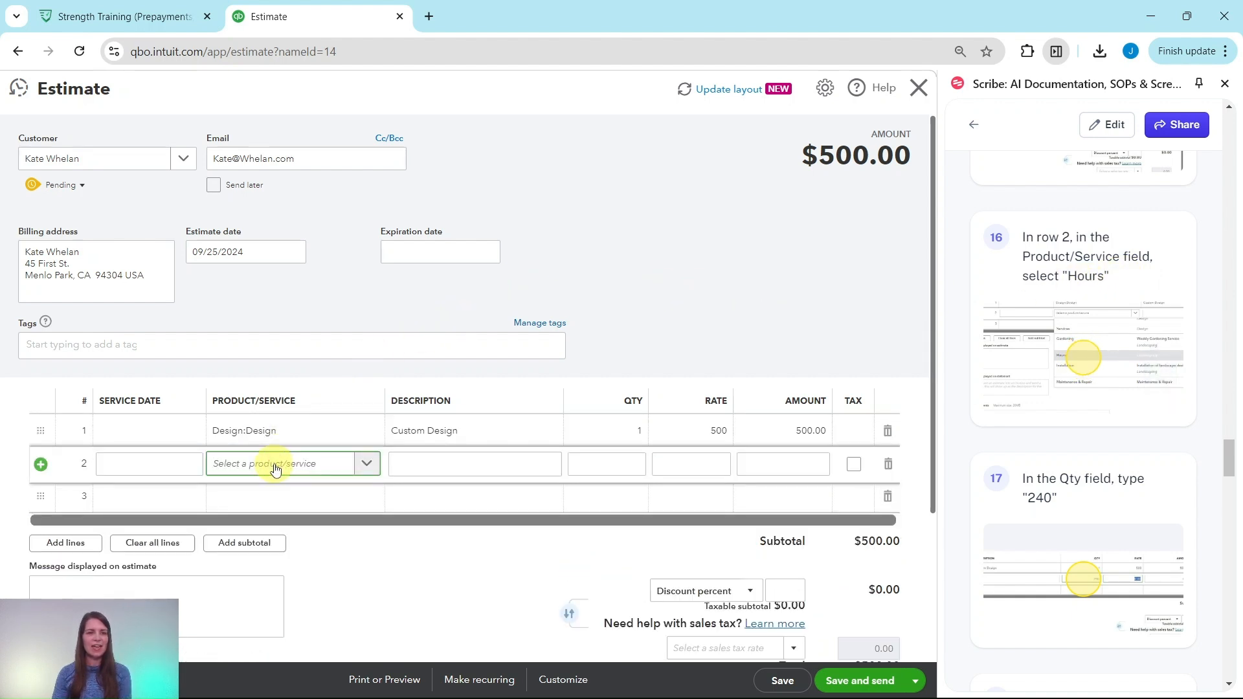
pyautogui.click(279, 465)
pyautogui.write('hours')
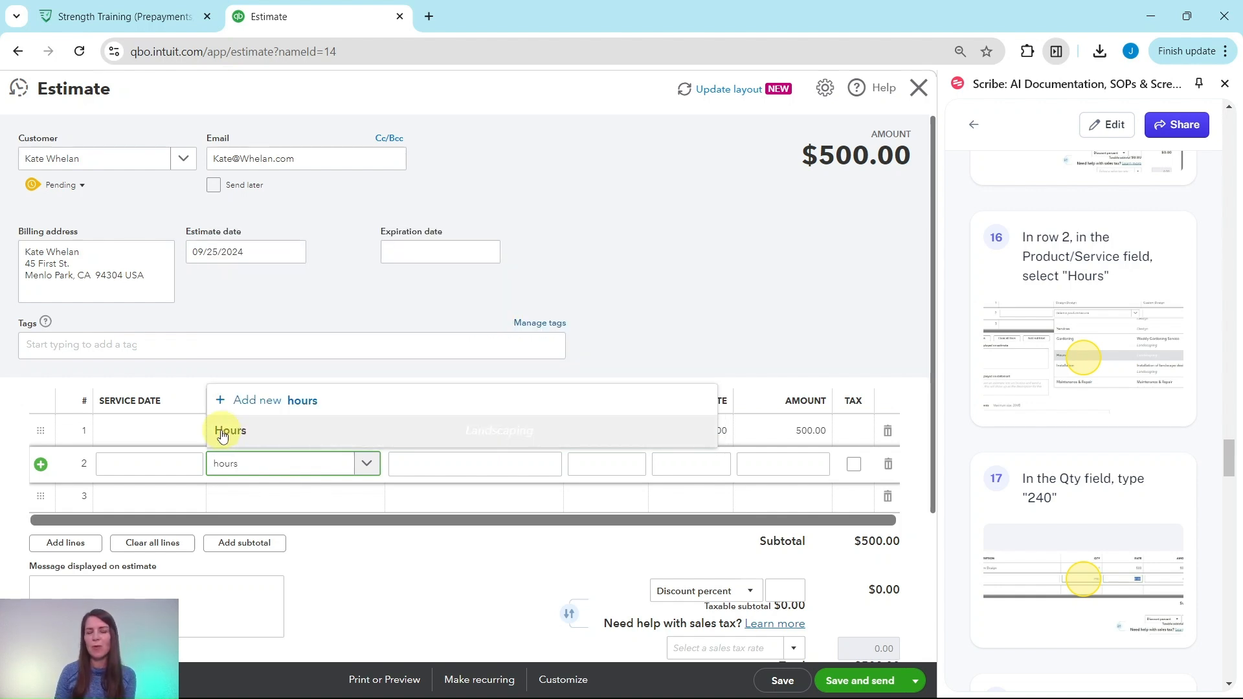
pyautogui.click(227, 434)
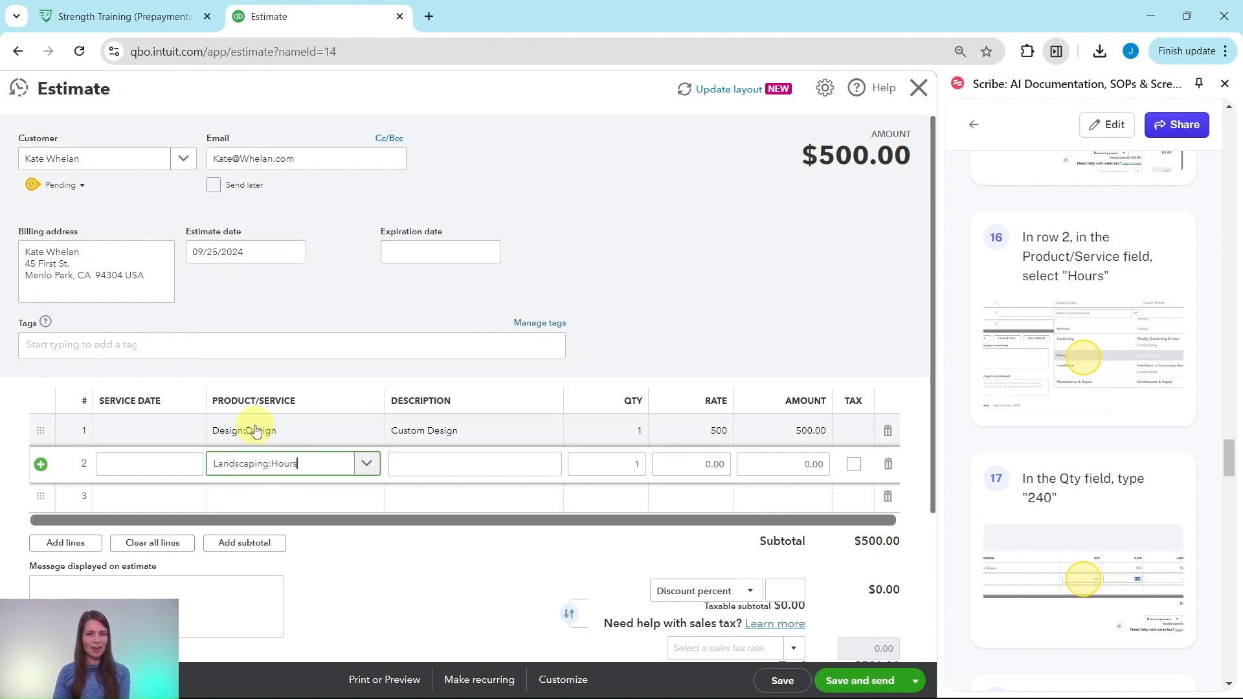
pyautogui.scroll(-3, 1146, 447)
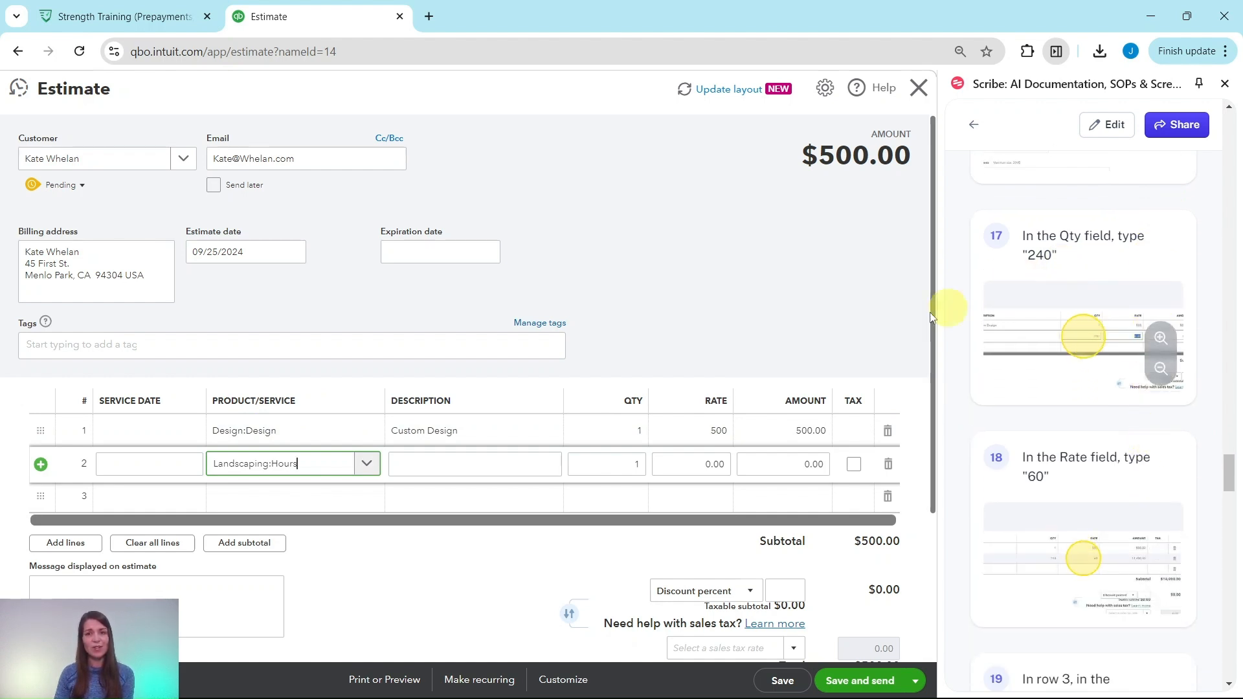
pyautogui.click(628, 462)
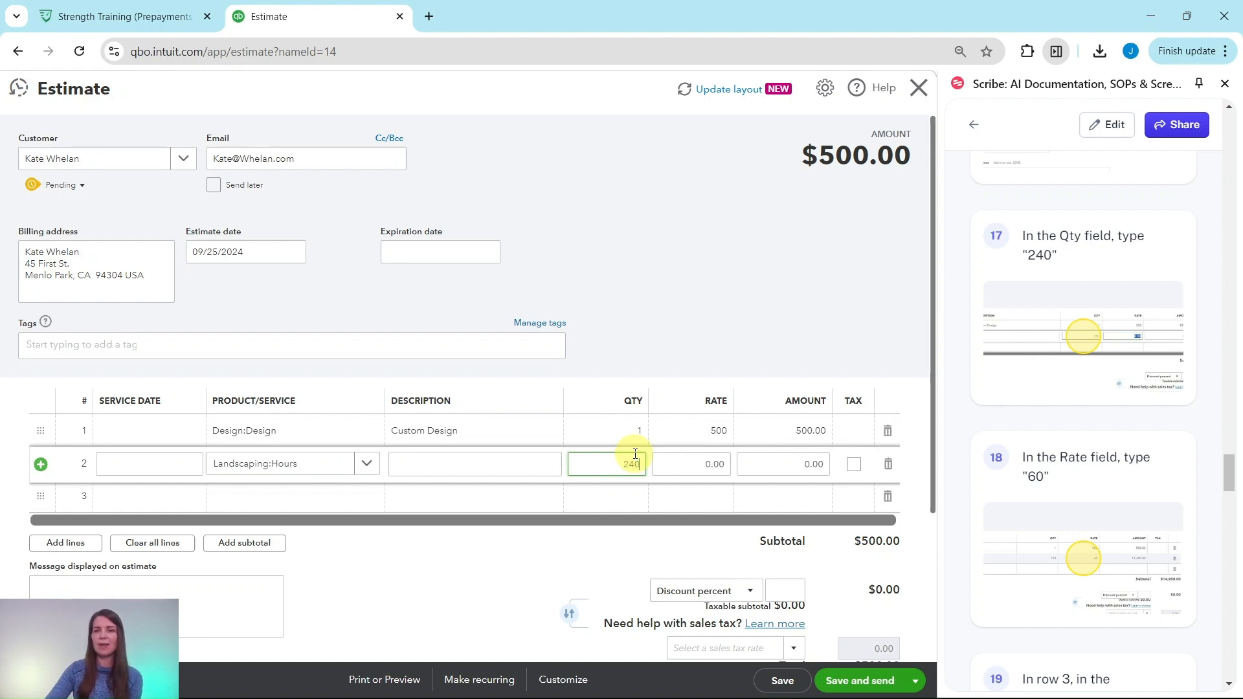
pyautogui.click(709, 461)
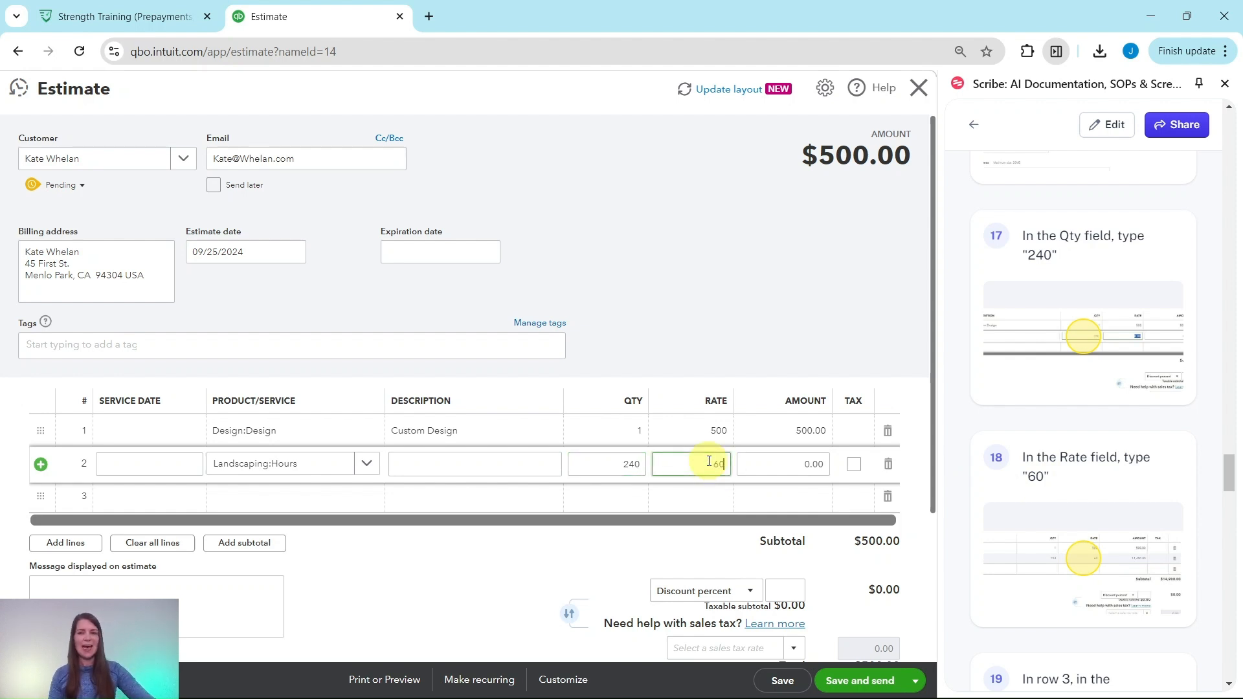
pyautogui.click(805, 463)
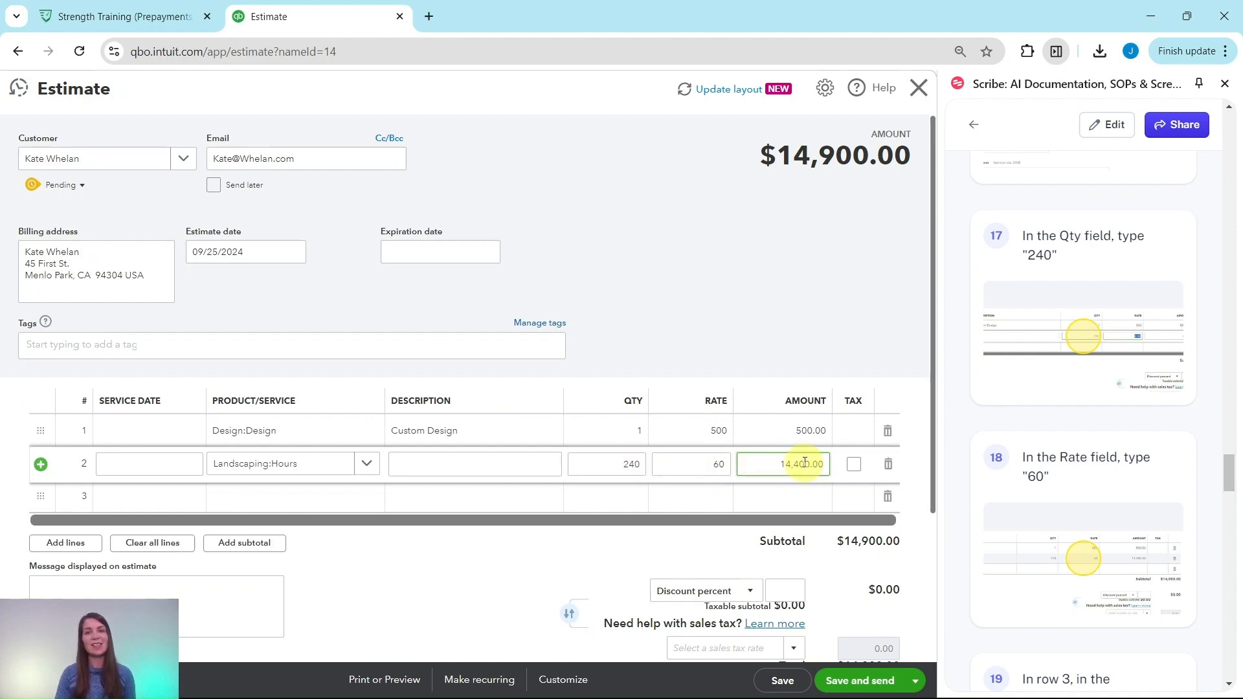
# - Start adding a new non-inventory product from the Product/Service field in row 3 of the estimate
pyautogui.scroll(-6, 999, 459)
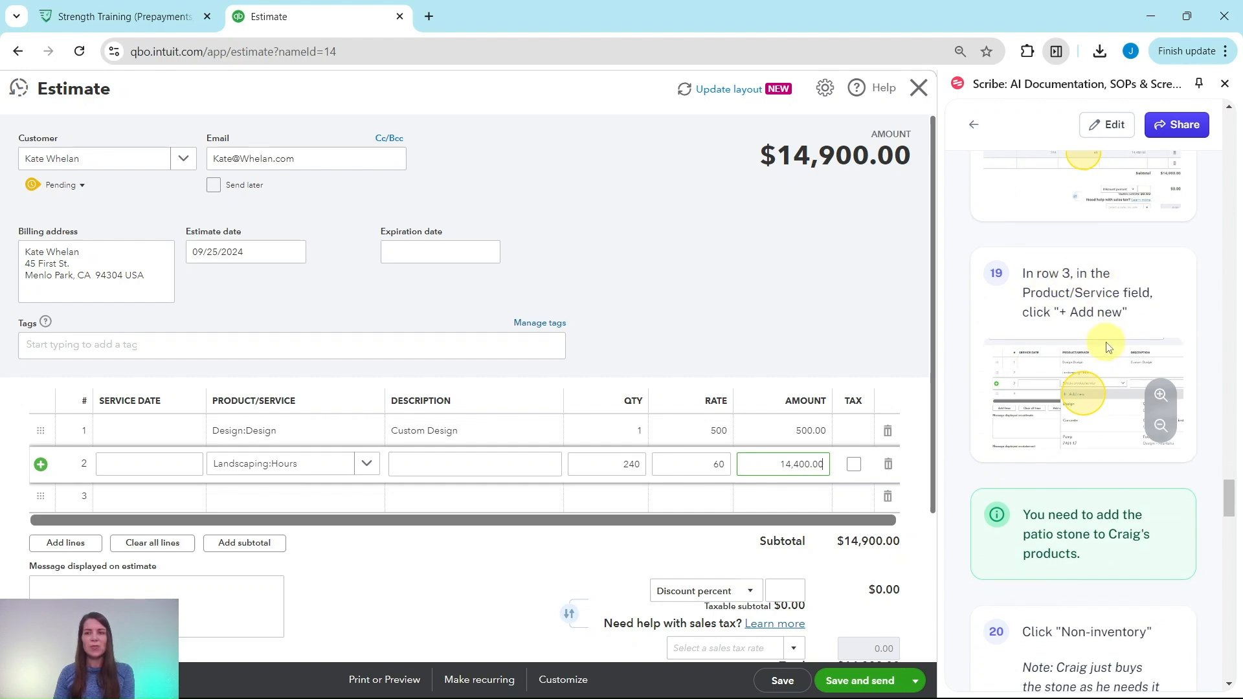
pyautogui.scroll(-1, 1106, 347)
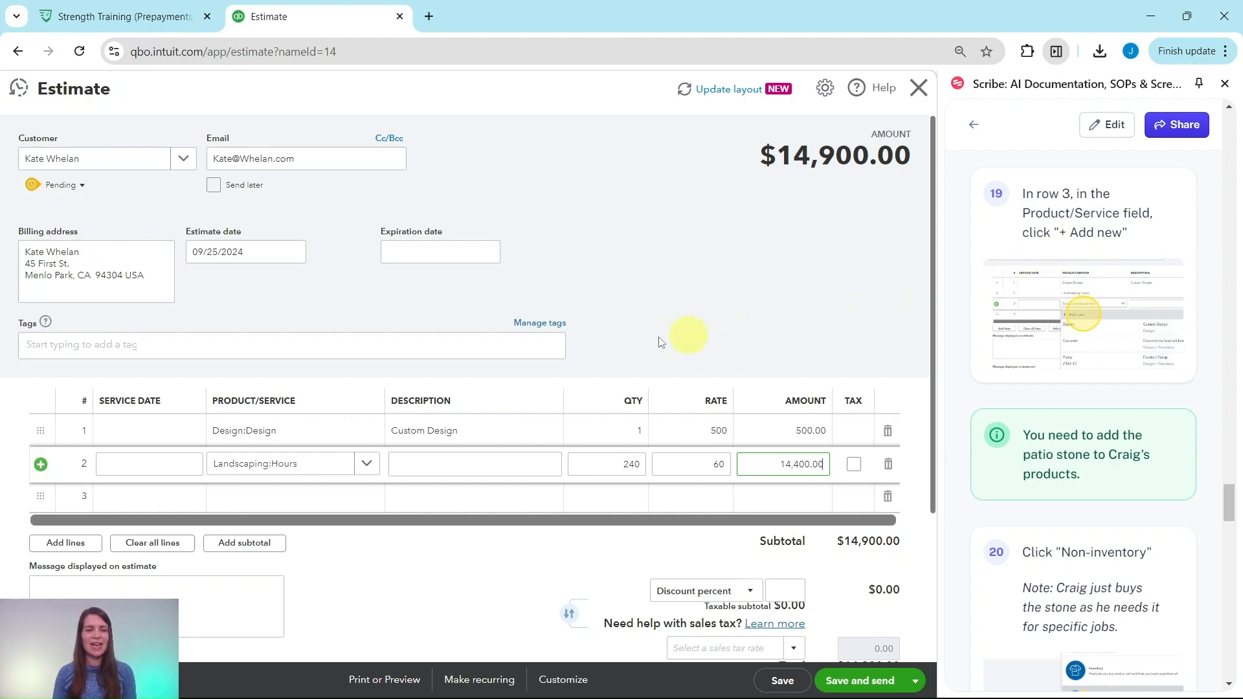
pyautogui.click(320, 506)
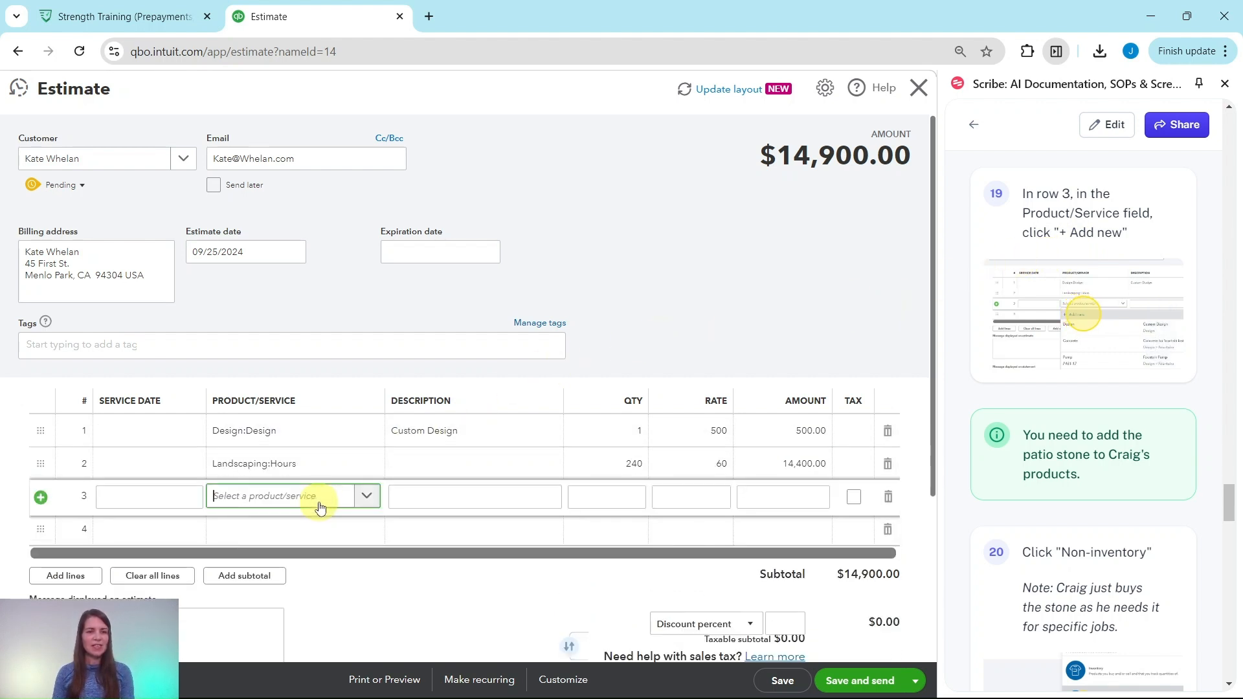
pyautogui.click(368, 497)
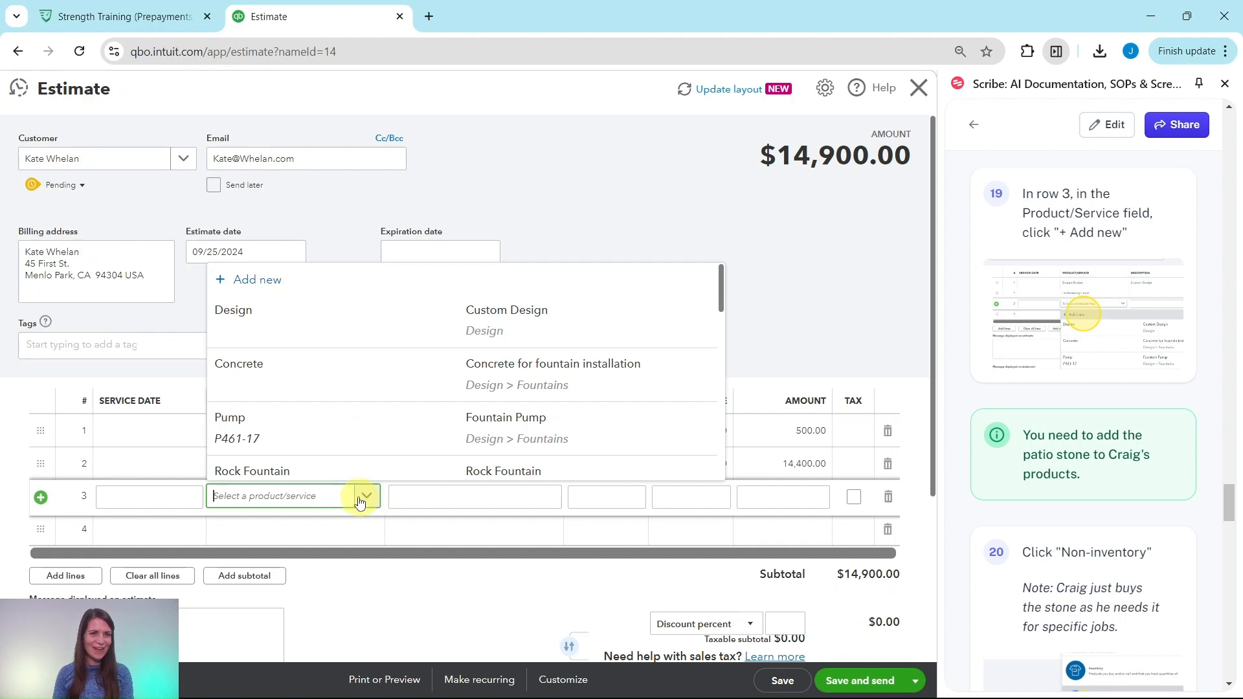
pyautogui.click(252, 283)
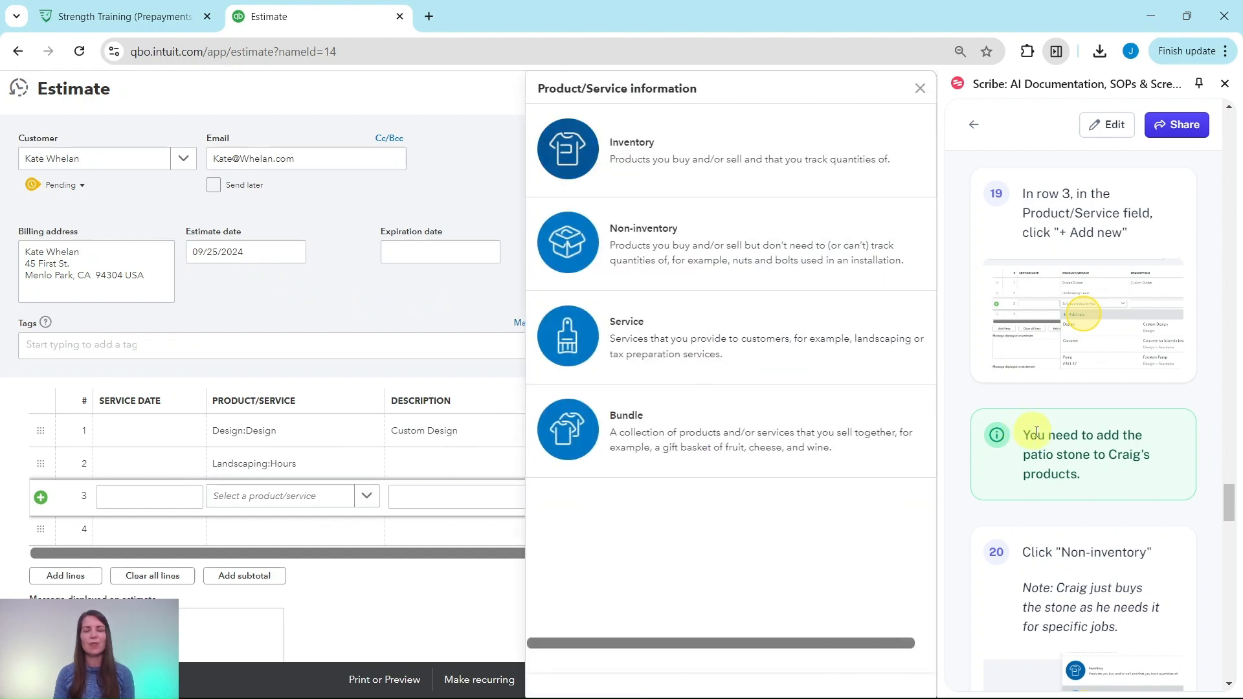
pyautogui.scroll(-1, 1042, 434)
pyautogui.scroll(-5, 1042, 434)
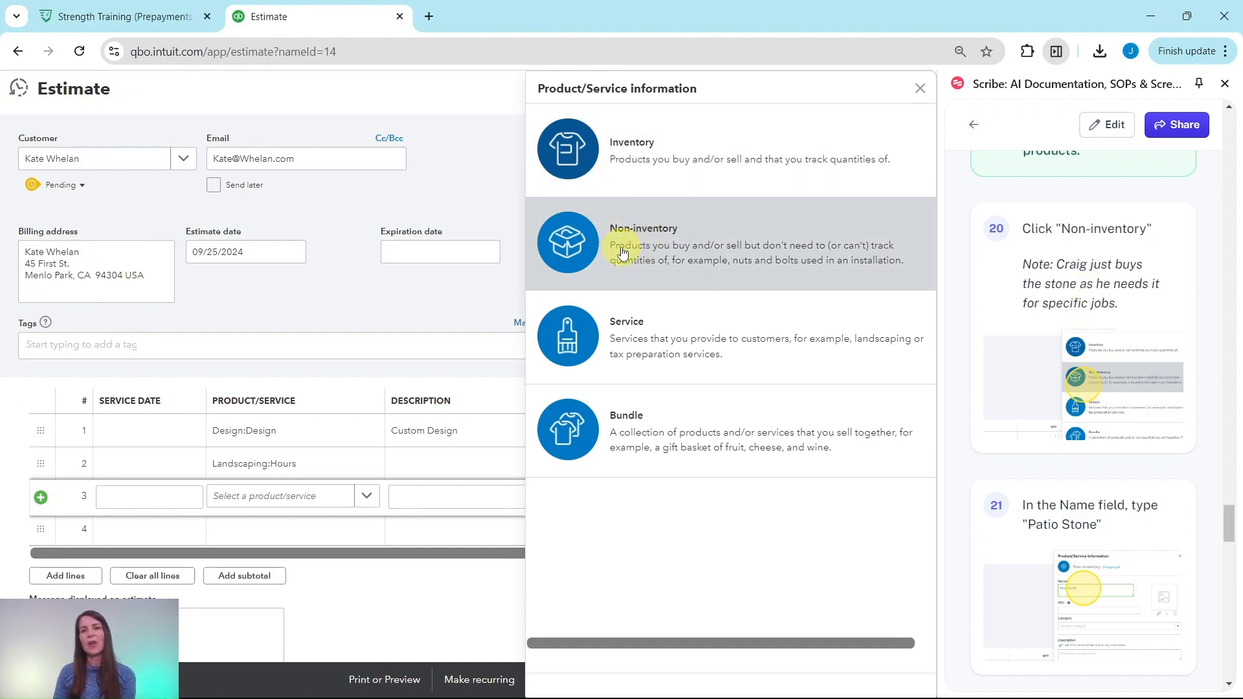
pyautogui.click(667, 247)
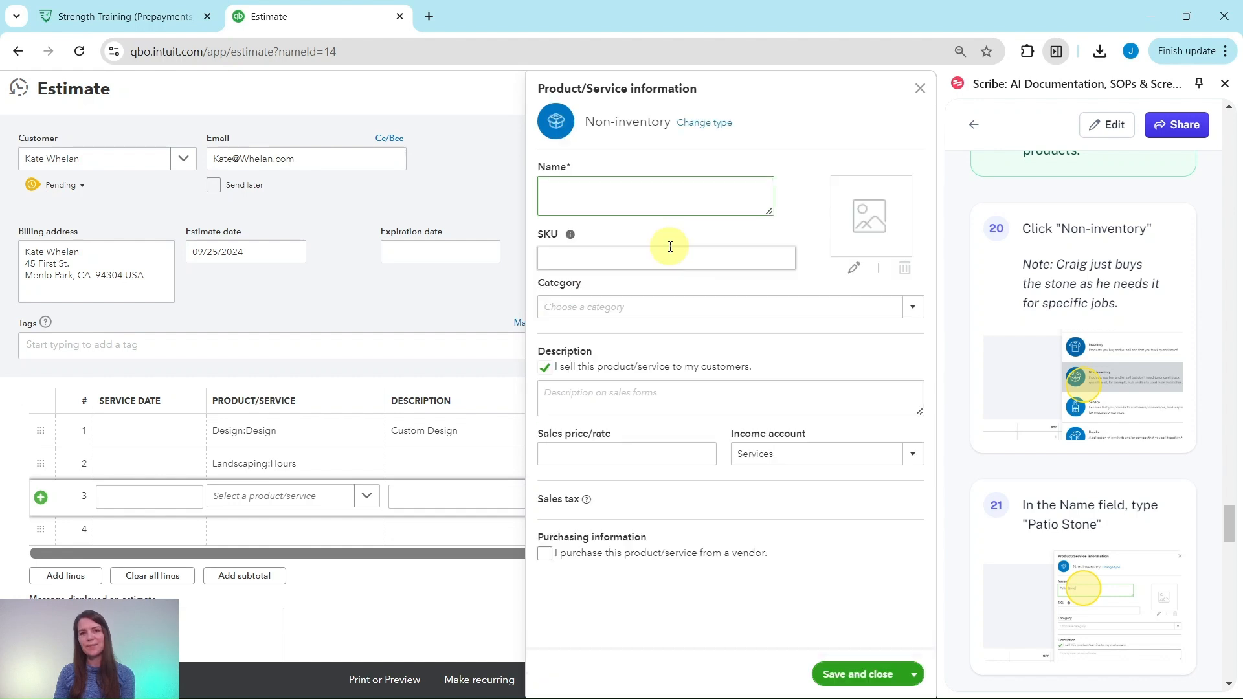
# - Name the new product Patio Stone and set its income account to Decks and Patios under Job Materials
pyautogui.scroll(-4, 1100, 324)
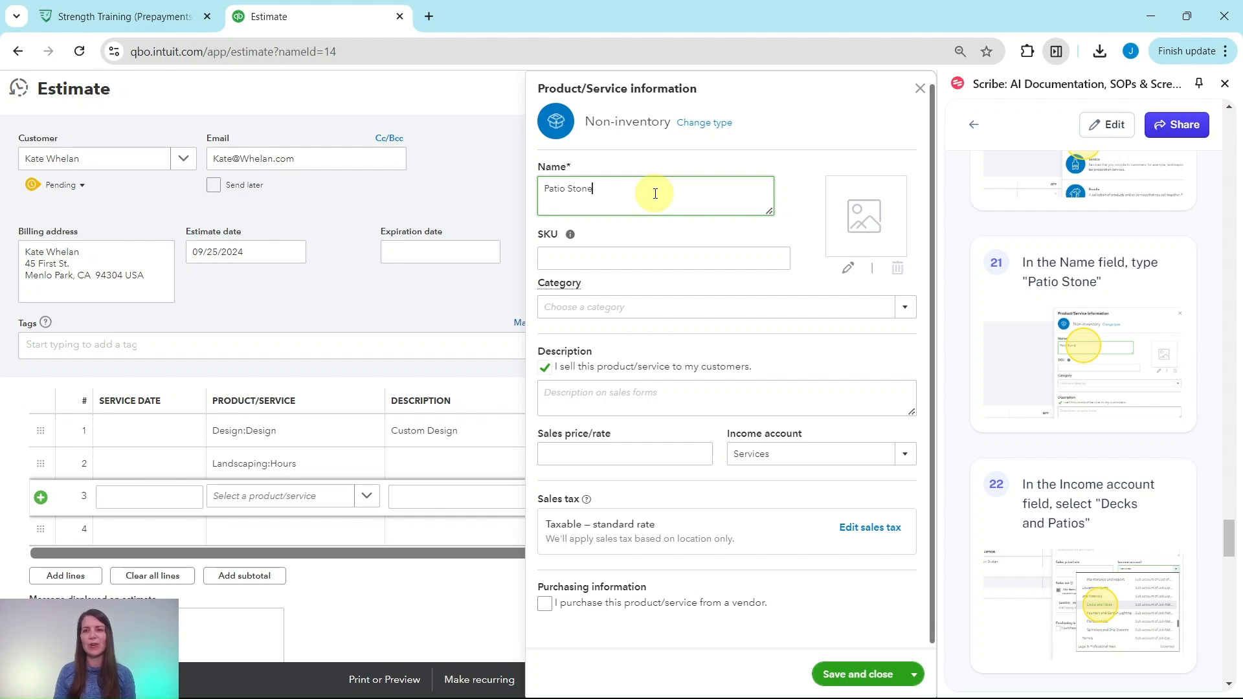
pyautogui.scroll(-4, 1029, 311)
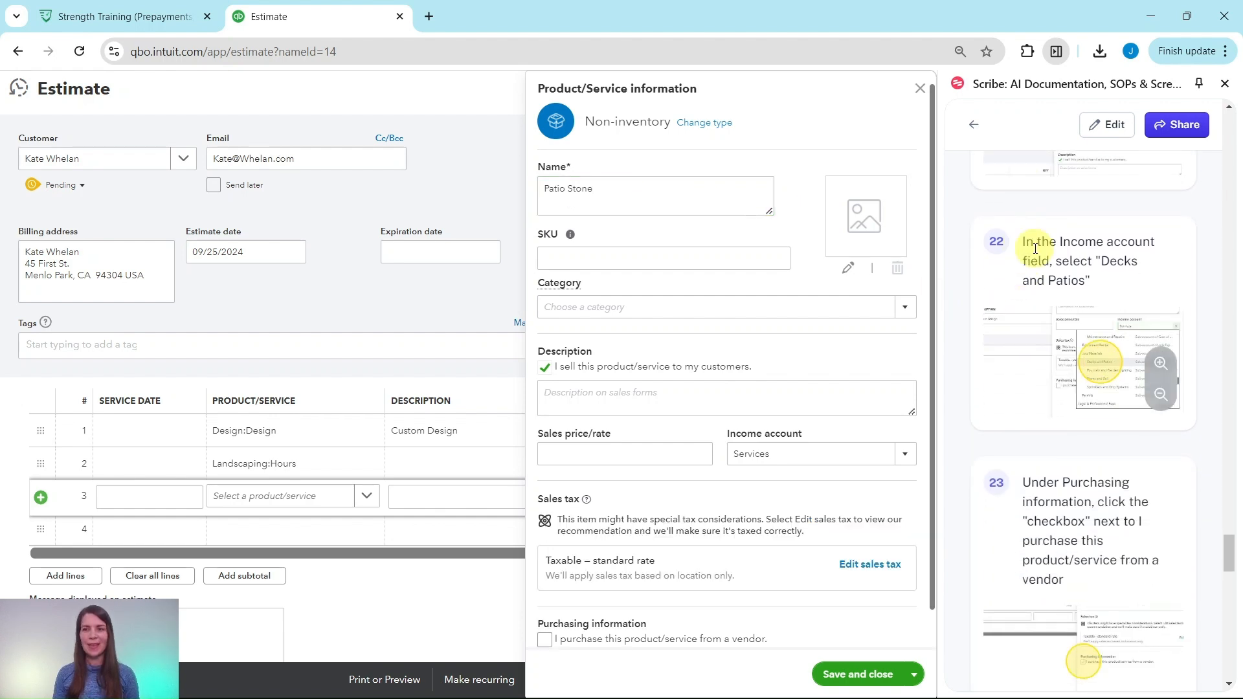
pyautogui.click(907, 460)
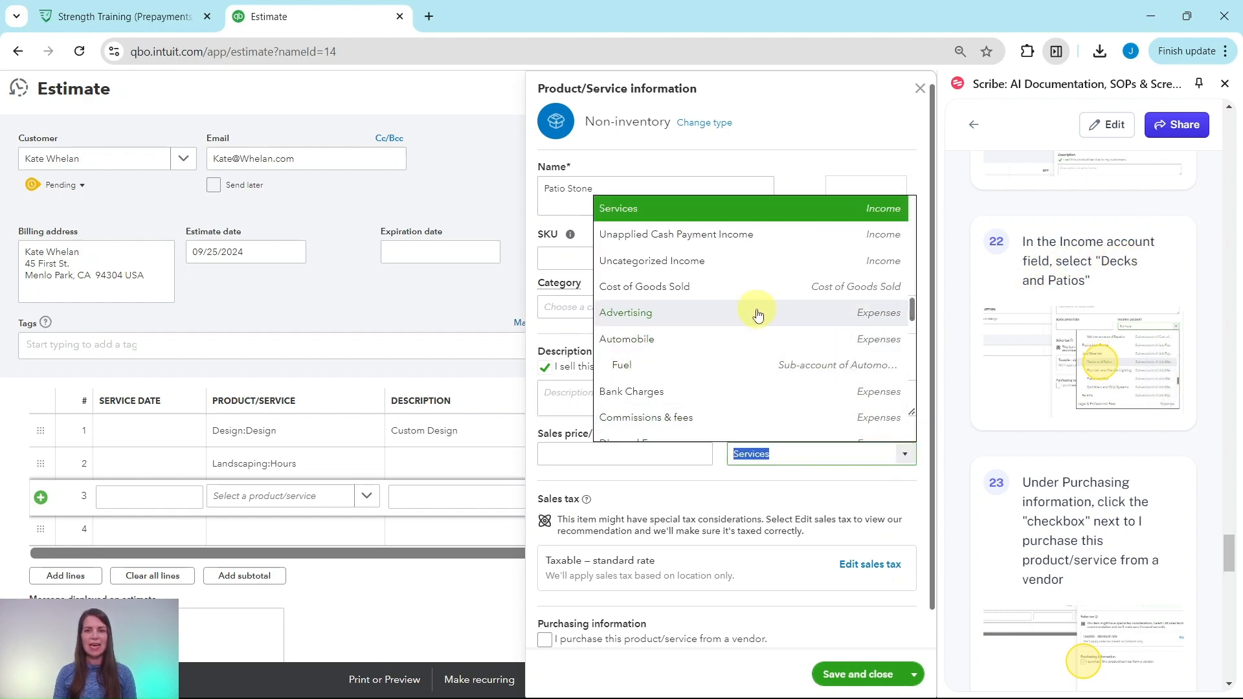
pyautogui.scroll(-2, 756, 304)
pyautogui.scroll(-5, 755, 296)
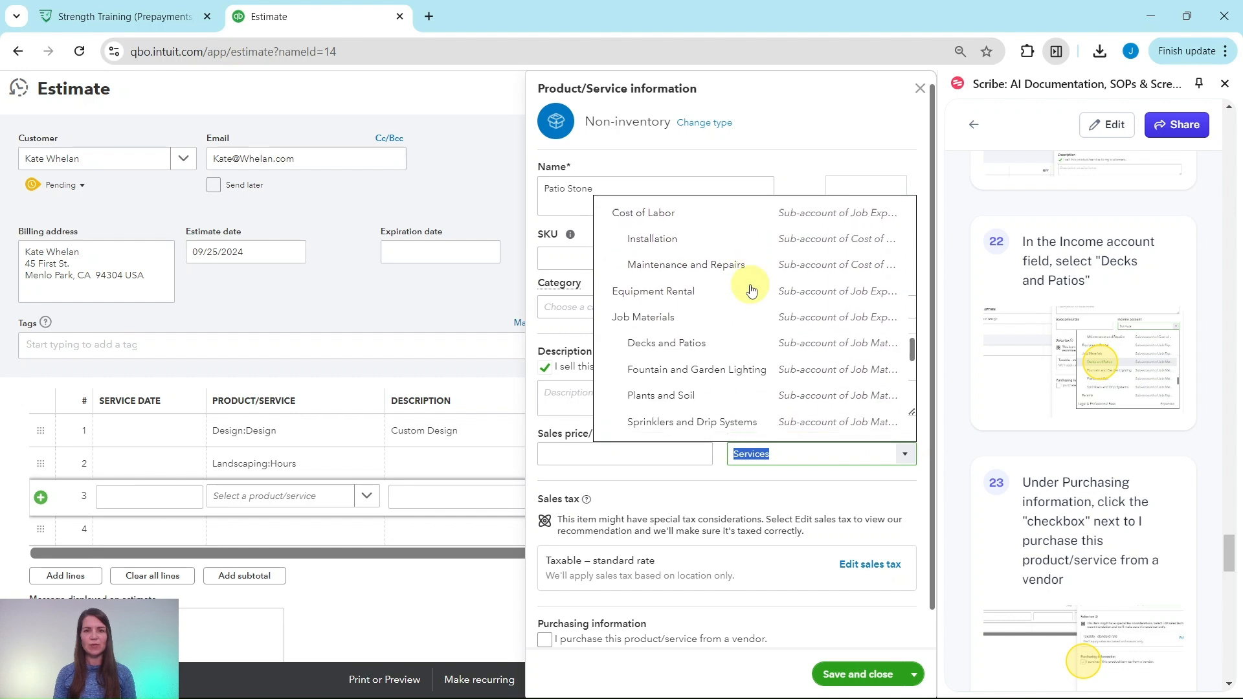
pyautogui.click(647, 248)
# - Mark the Patio Stone product as purchased from a vendor, and save and close its details
pyautogui.scroll(-5, 1078, 309)
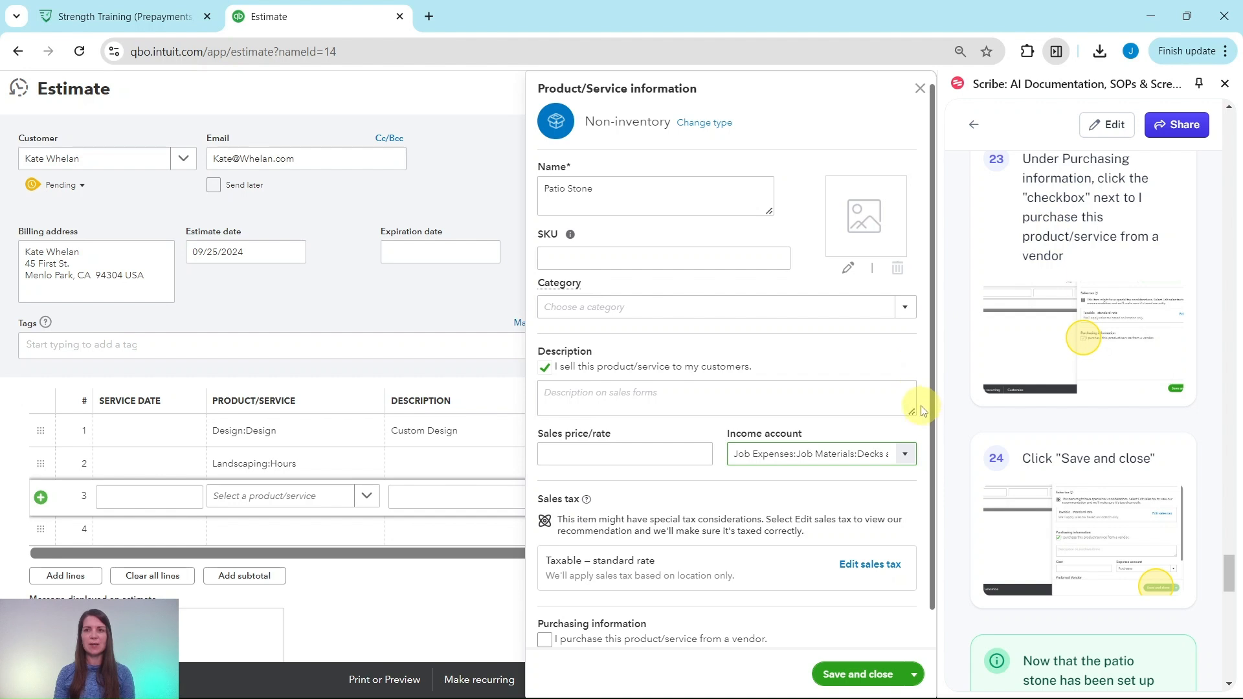
pyautogui.scroll(-1, 910, 407)
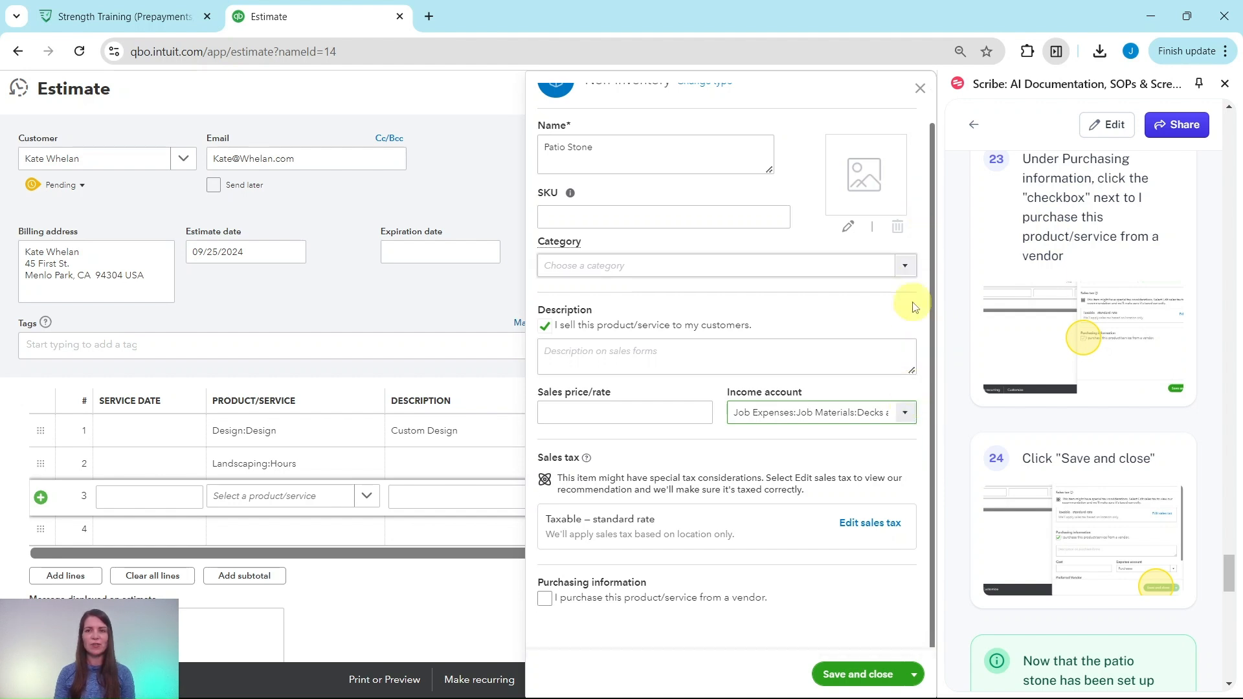
pyautogui.click(545, 599)
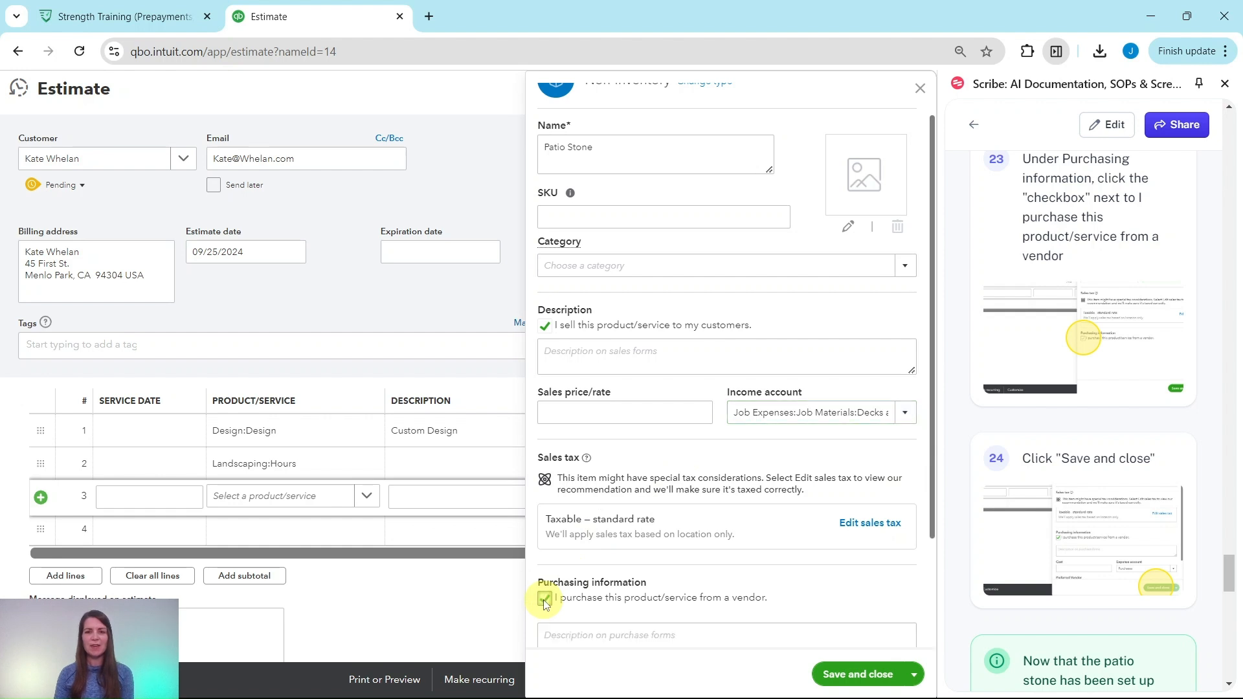
pyautogui.scroll(-4, 1101, 515)
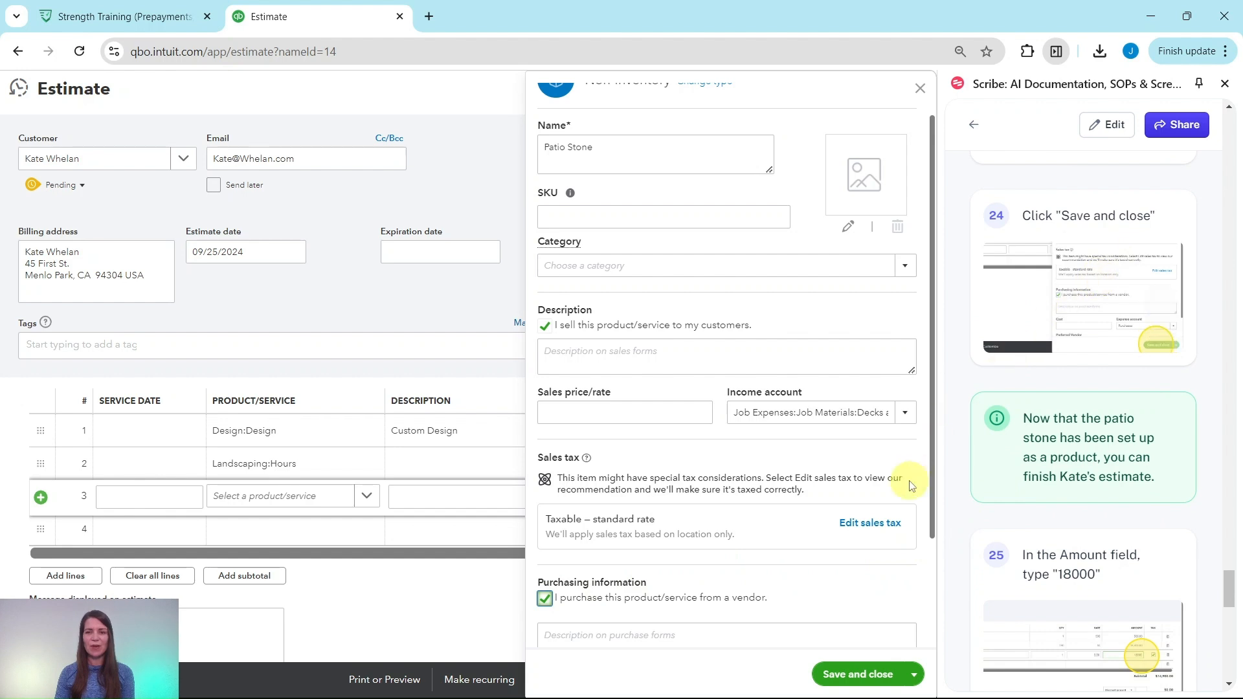
pyautogui.click(868, 676)
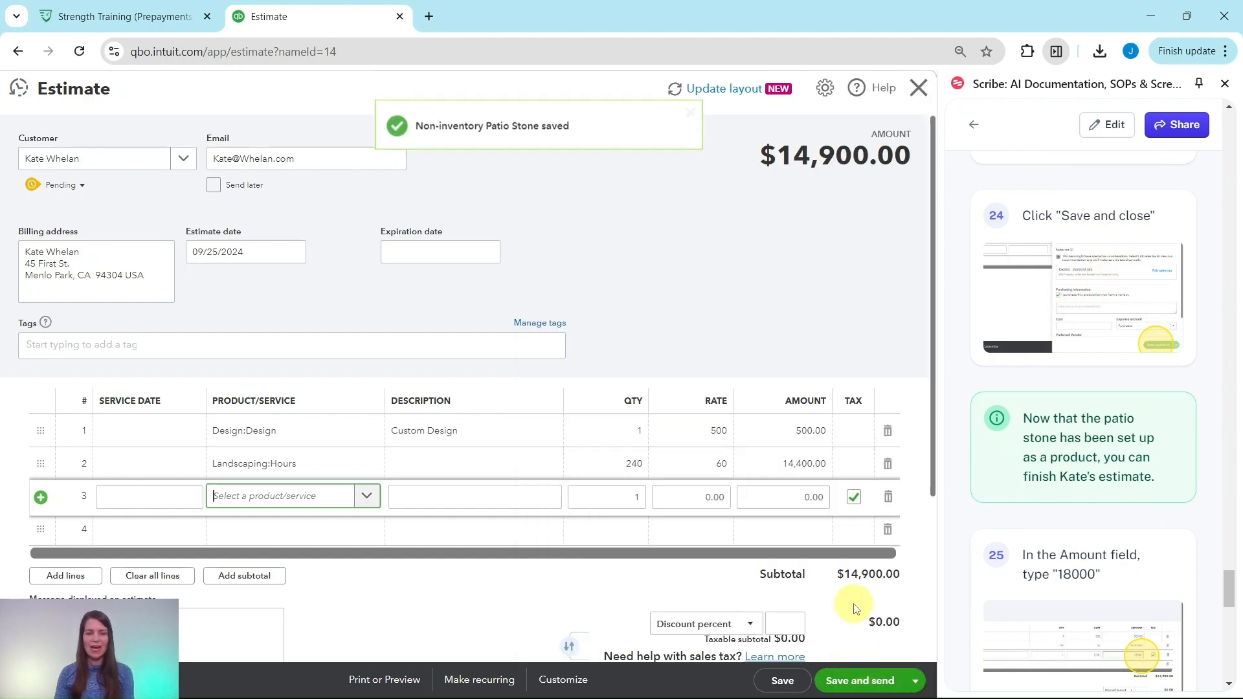
# - Fill row 3 of the estimate with the Patio Stone product and set its amount to 18000
pyautogui.scroll(-2, 1064, 431)
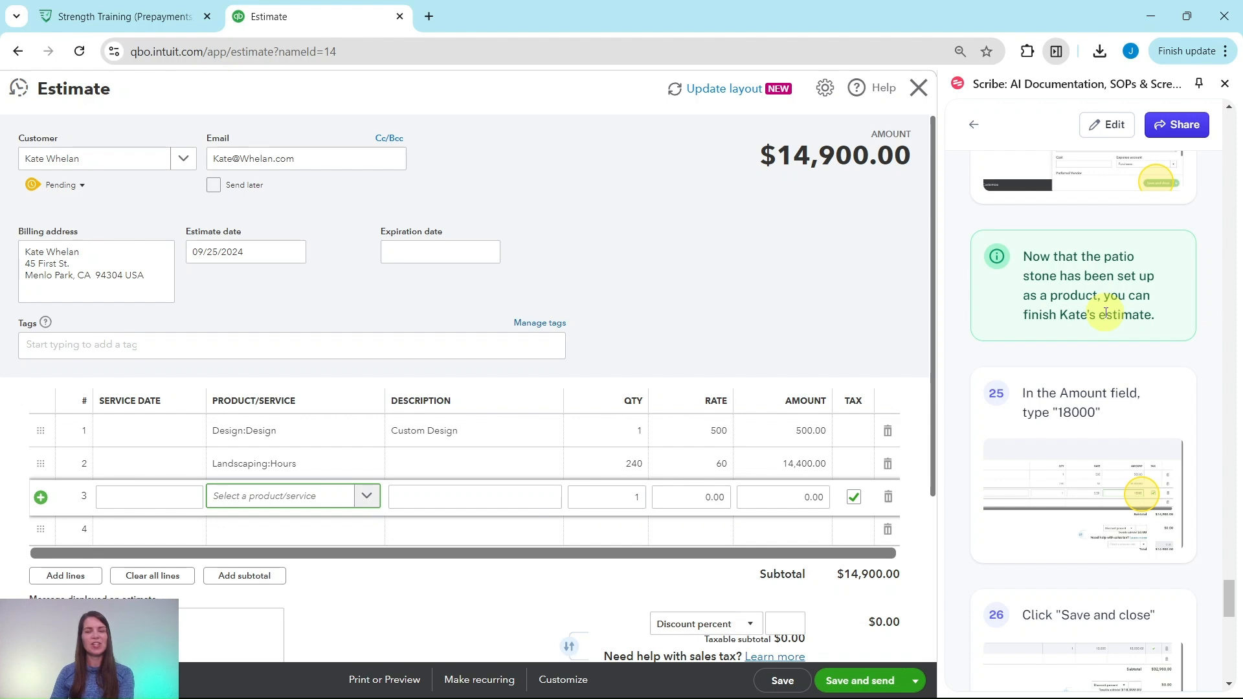
pyautogui.scroll(-4, 1125, 327)
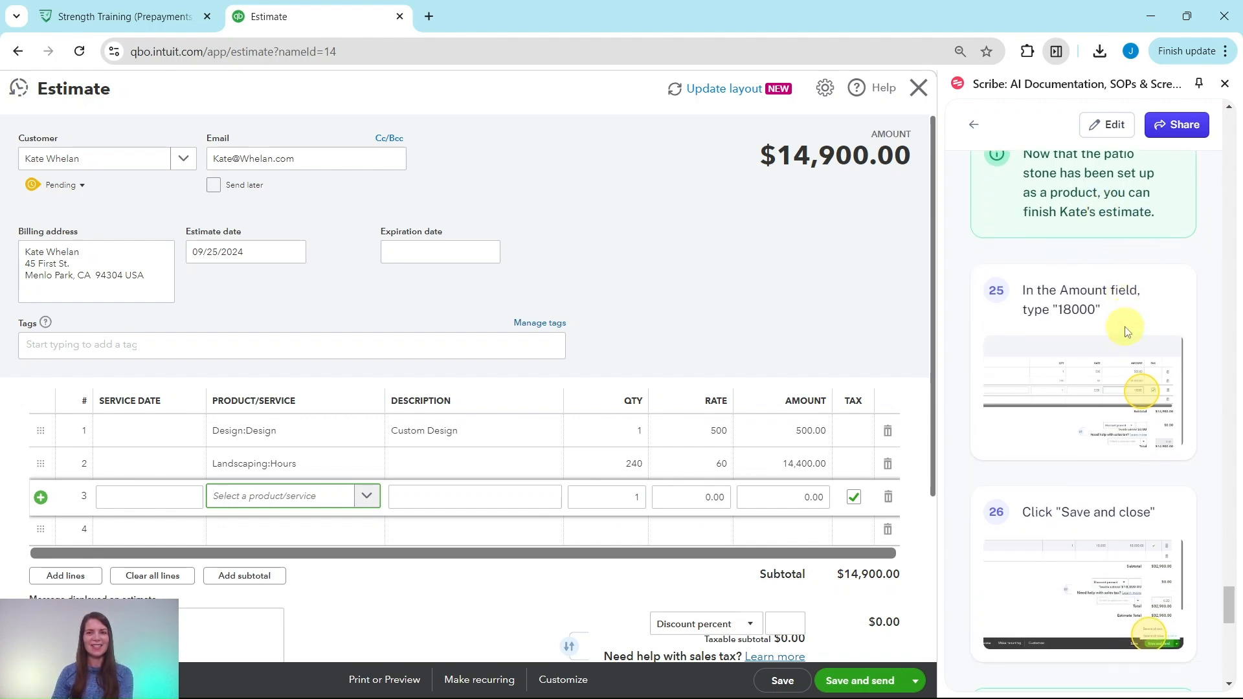
pyautogui.scroll(1, 1125, 327)
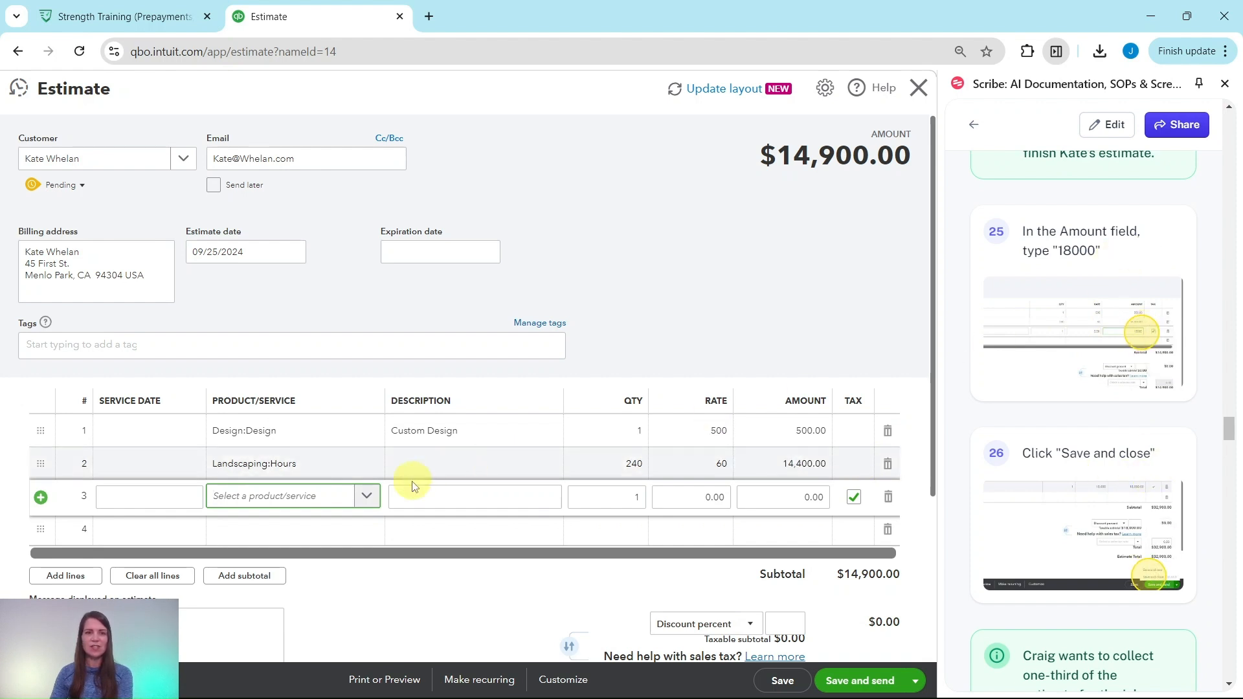
pyautogui.click(374, 502)
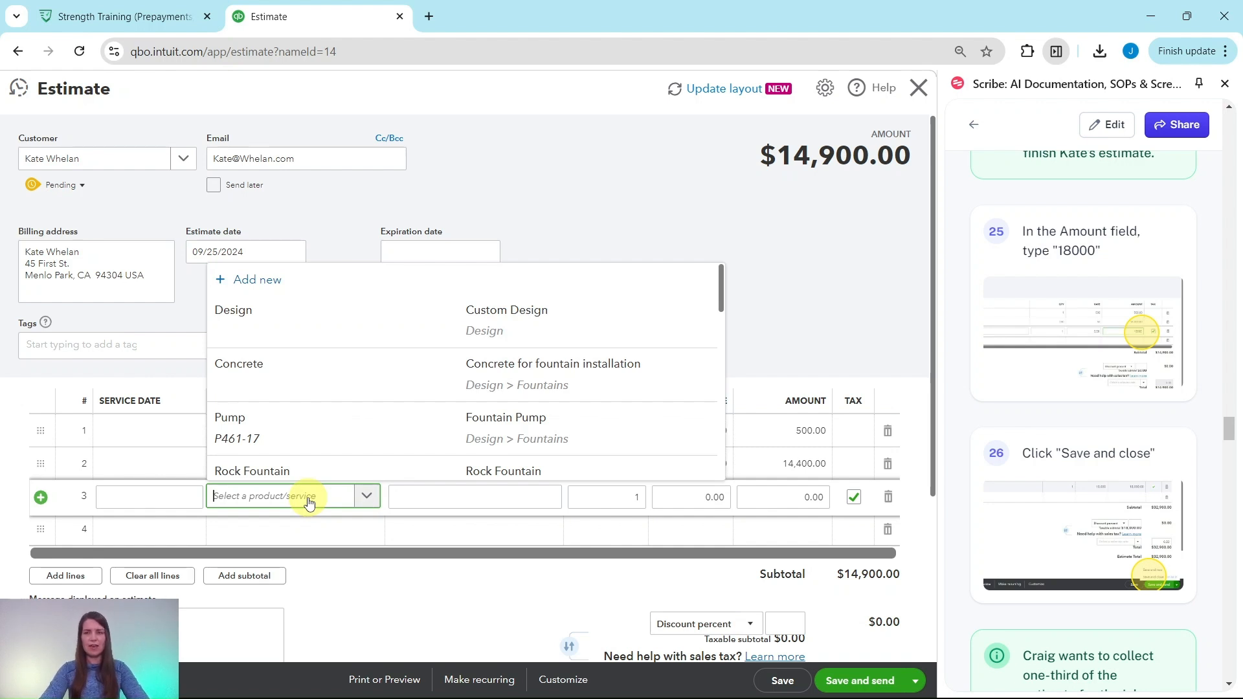
pyautogui.write('stone')
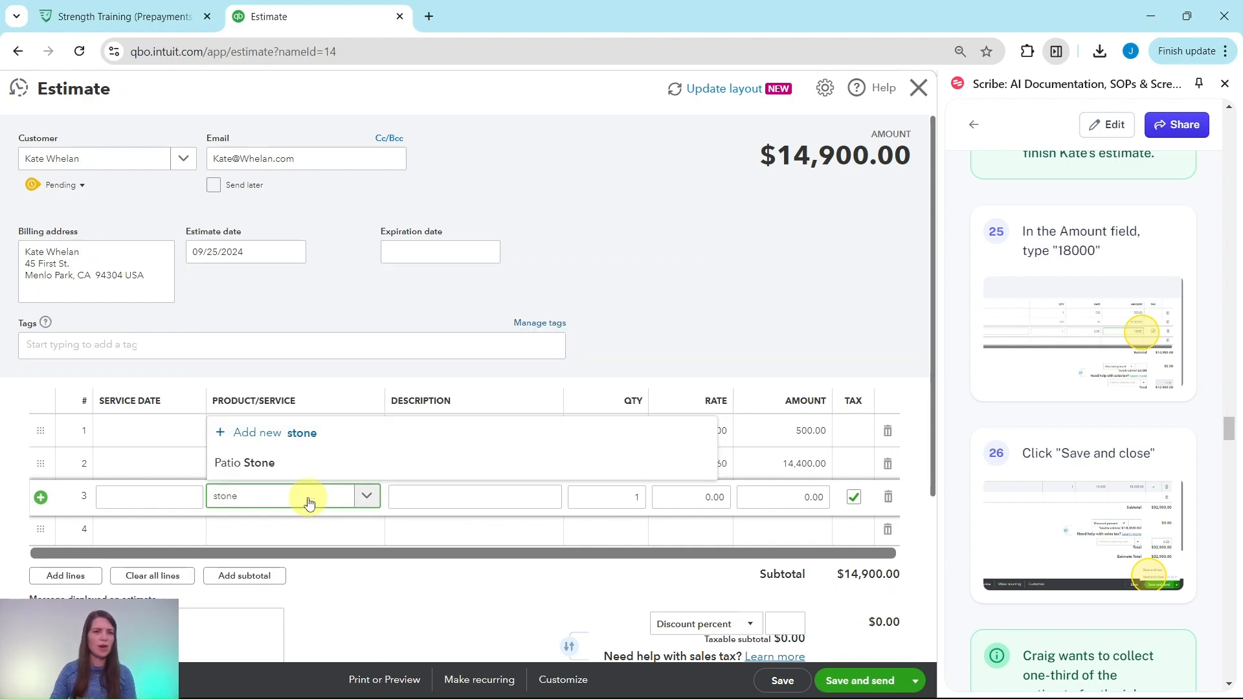
pyautogui.click(269, 464)
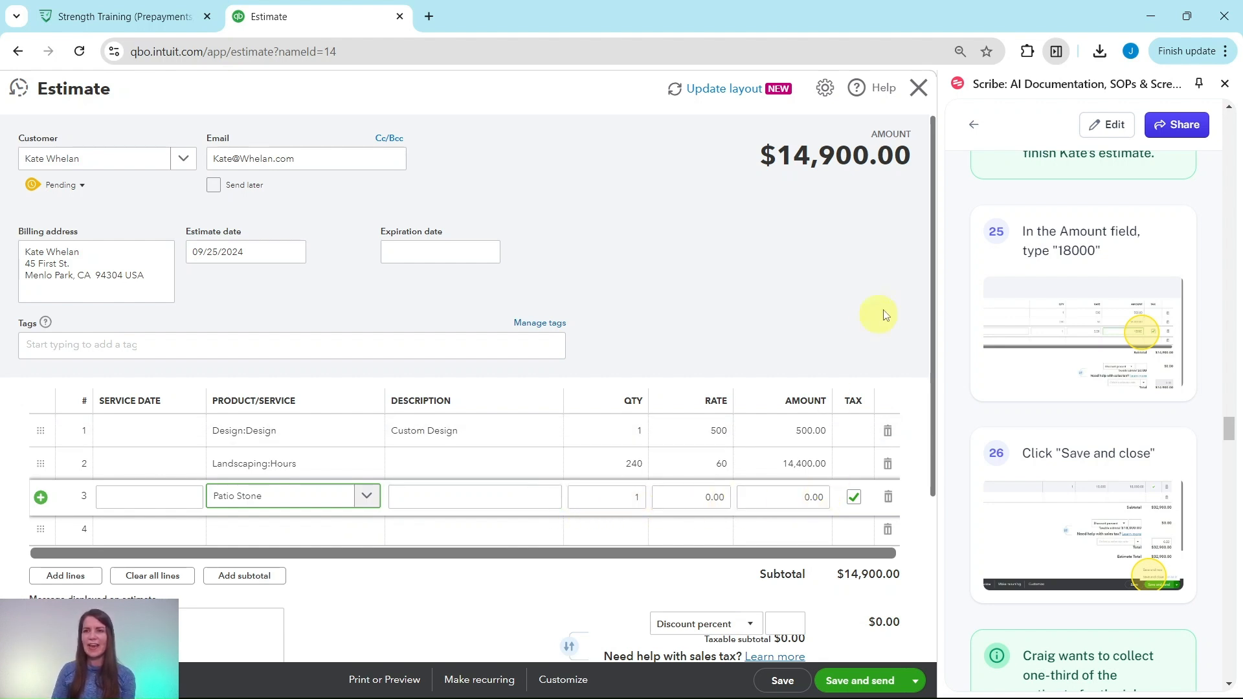
pyautogui.click(806, 499)
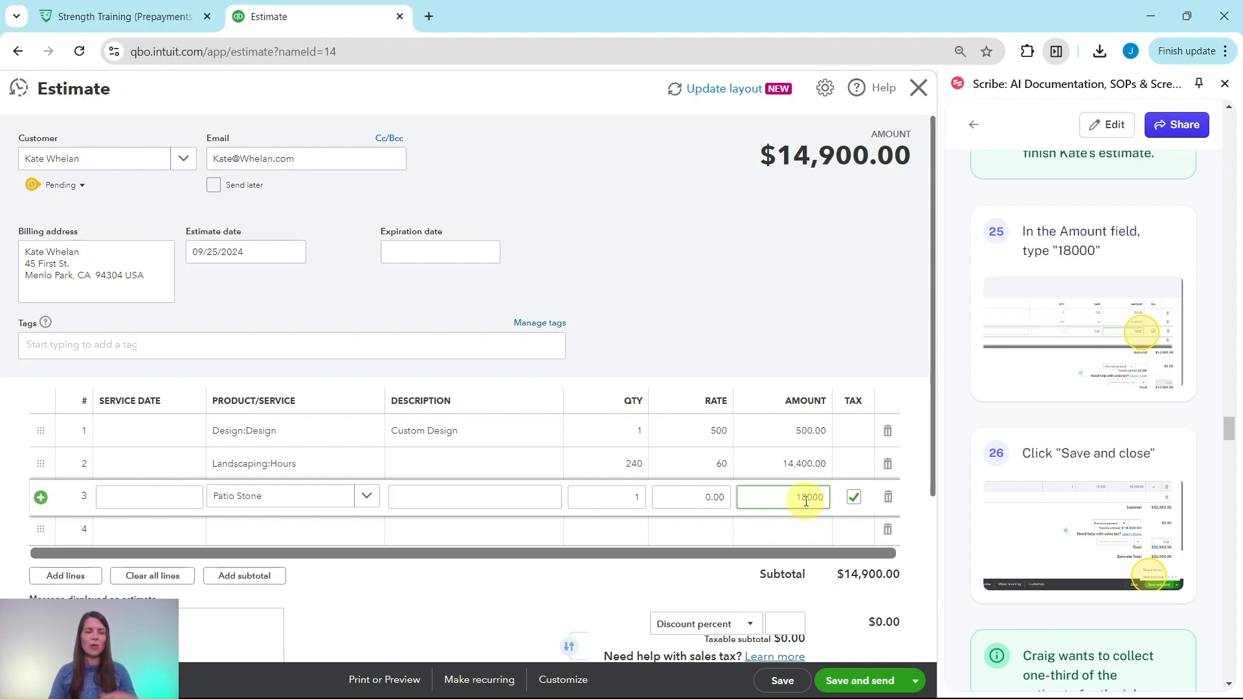
pyautogui.click(782, 240)
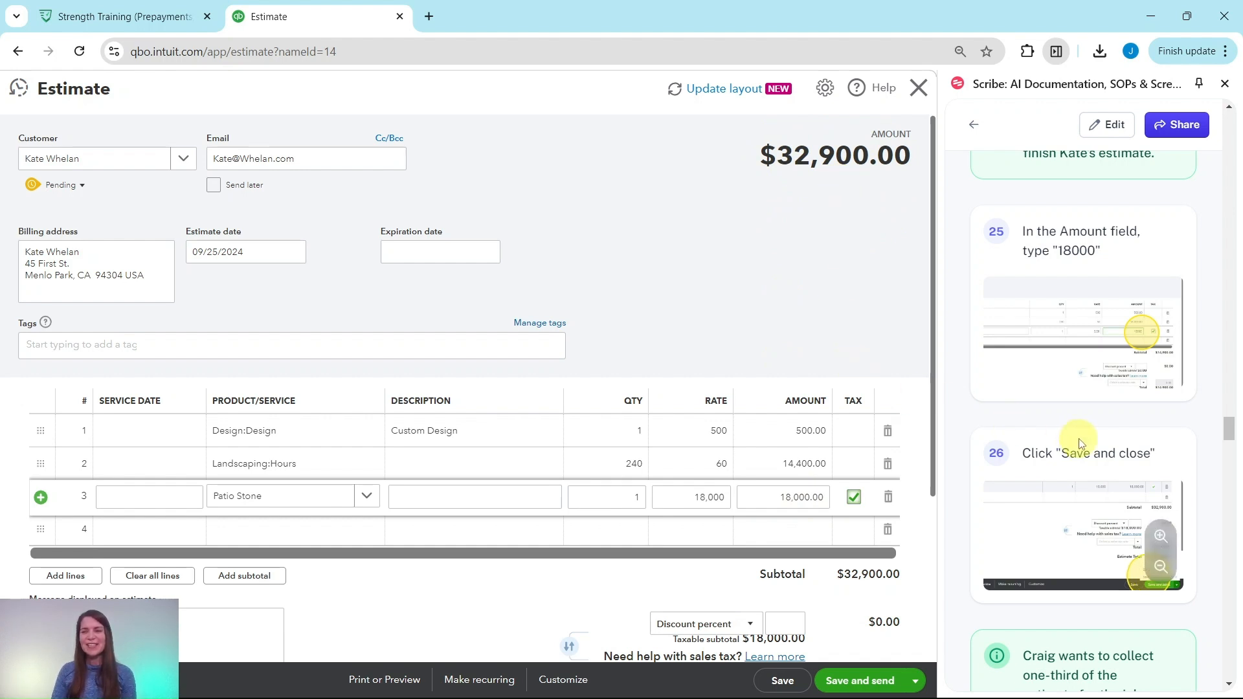
# - Save and close the completed estimate, following guide step 26
pyautogui.scroll(-4, 1062, 416)
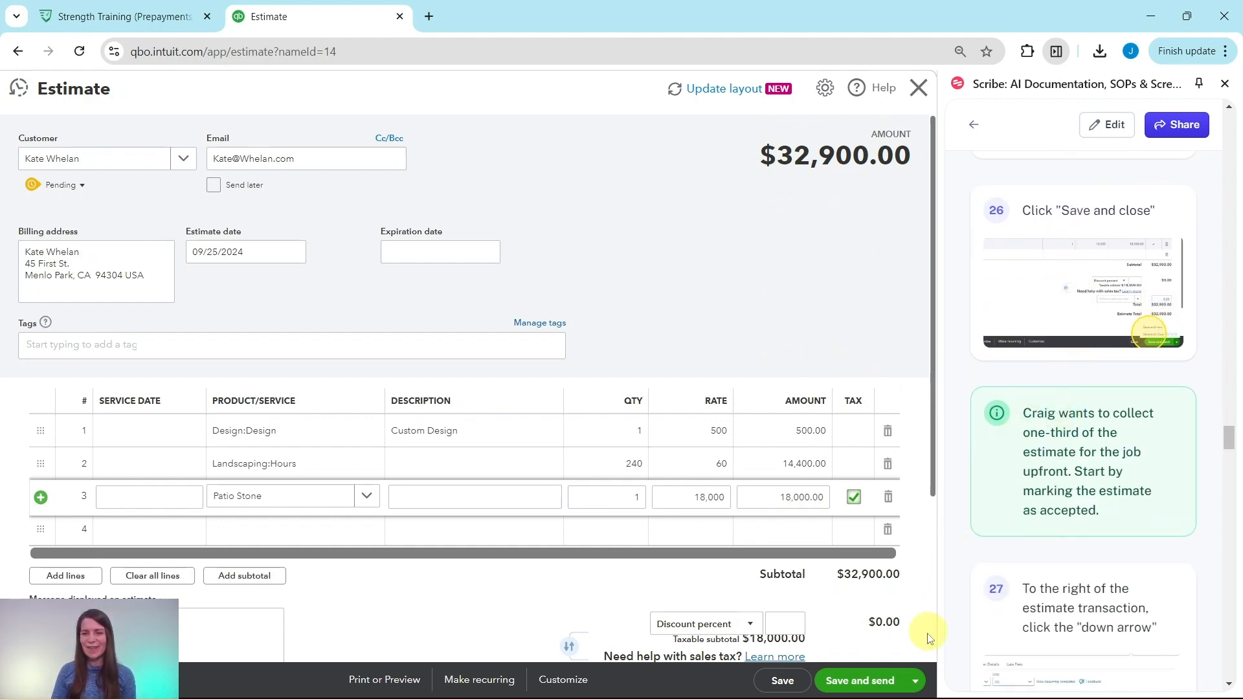
pyautogui.click(916, 681)
pyautogui.click(843, 657)
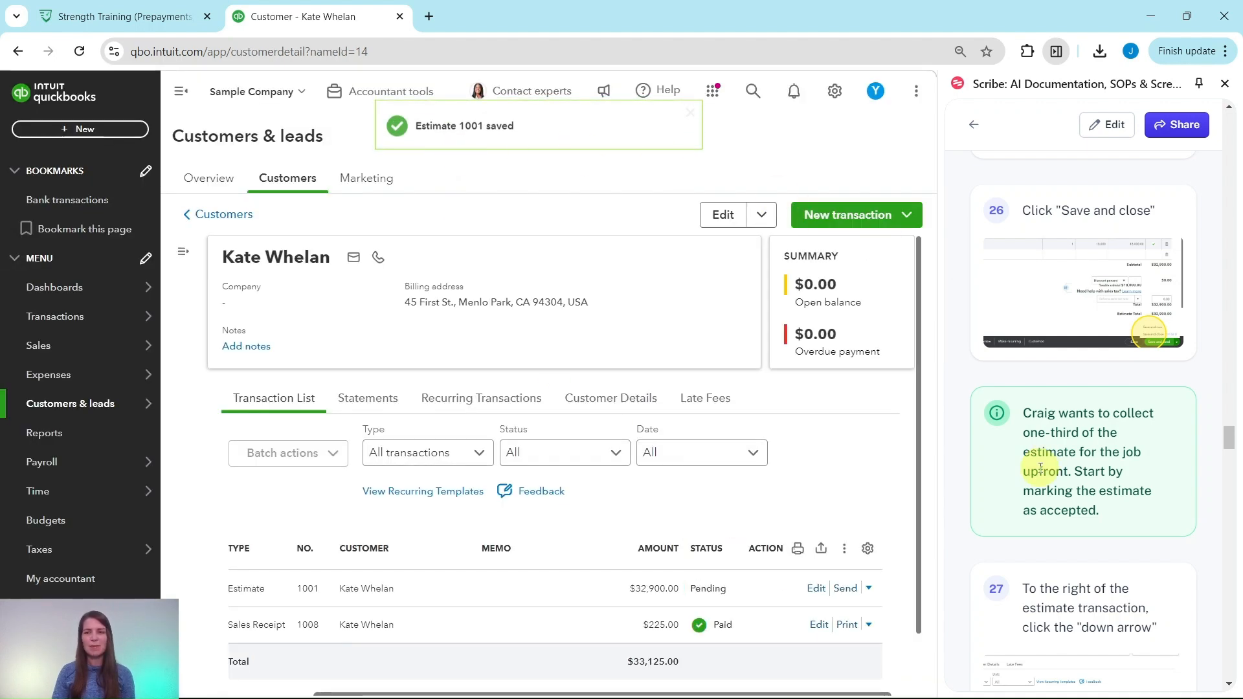
# - Choose to mark the pending estimate as accepted from the customer's transaction list, opening its status update form
pyautogui.scroll(-4, 1040, 468)
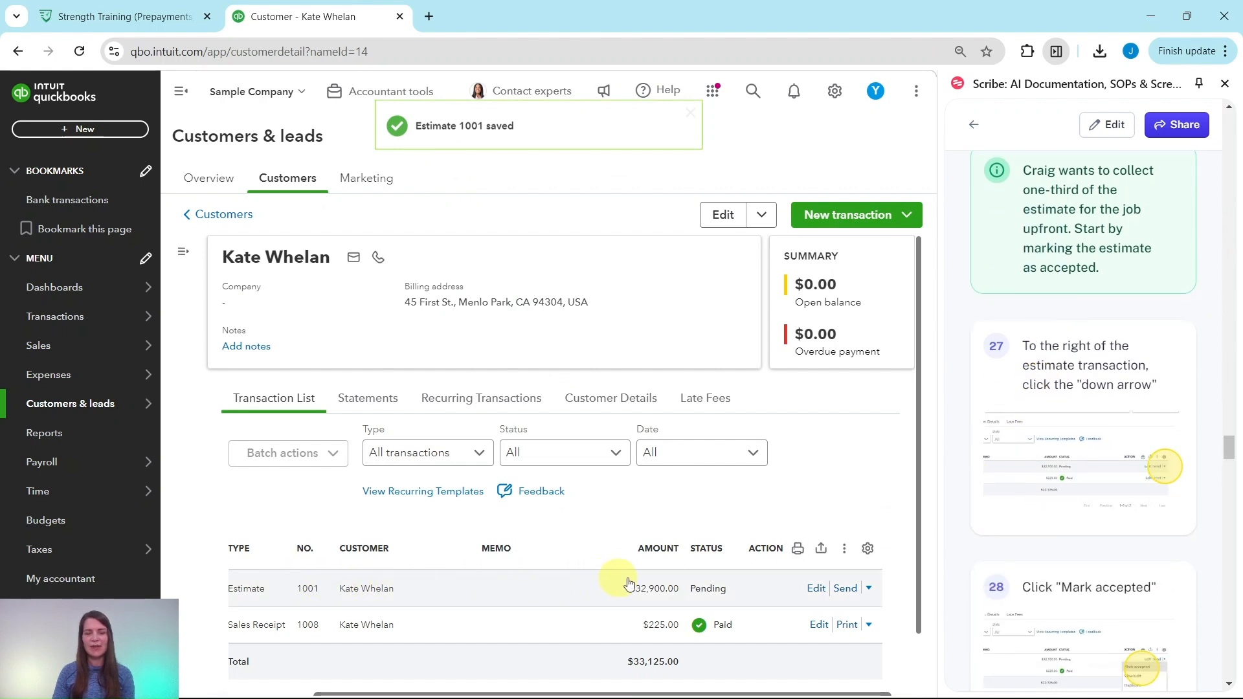
pyautogui.scroll(-1, 841, 592)
pyautogui.moveTo(747, 629); pyautogui.dragTo(524, 632)
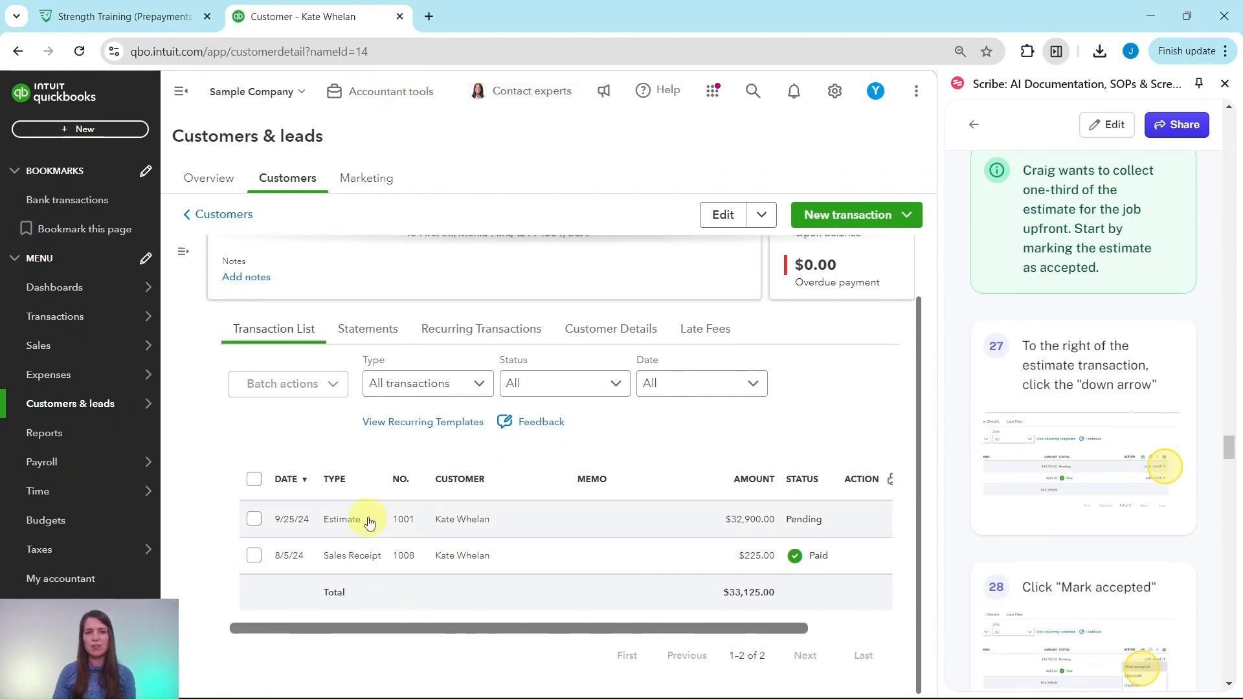
pyautogui.scroll(1, 1032, 344)
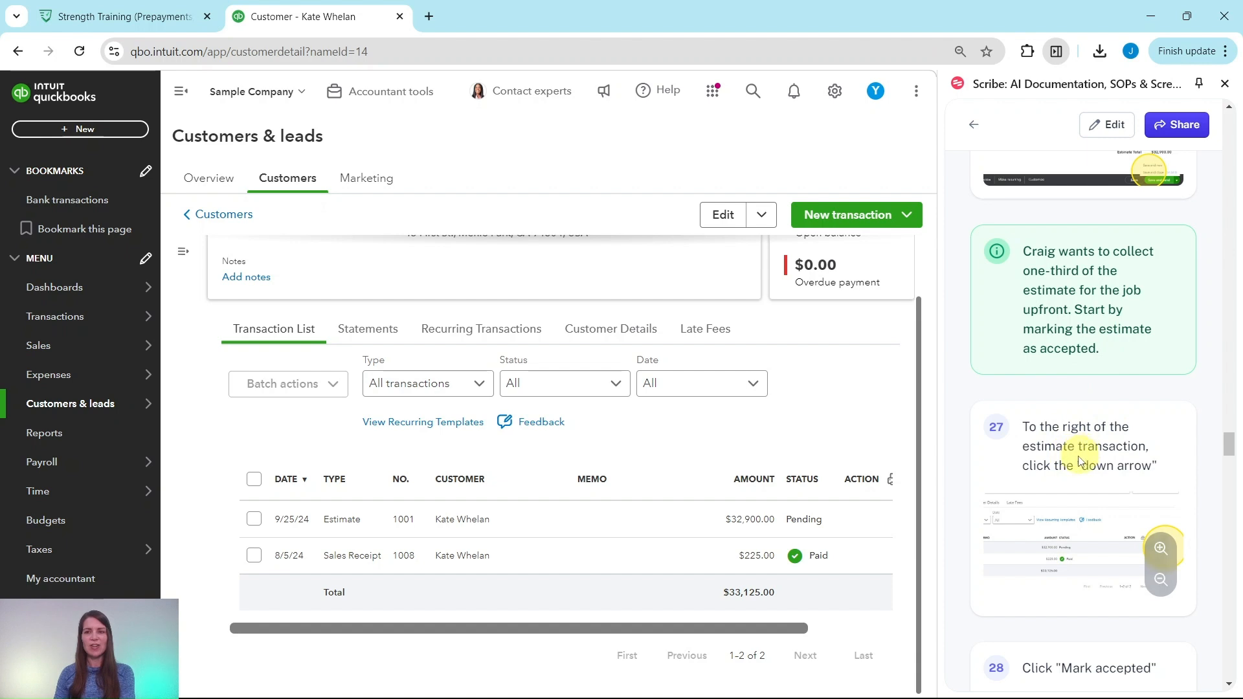
pyautogui.moveTo(791, 628); pyautogui.dragTo(878, 634)
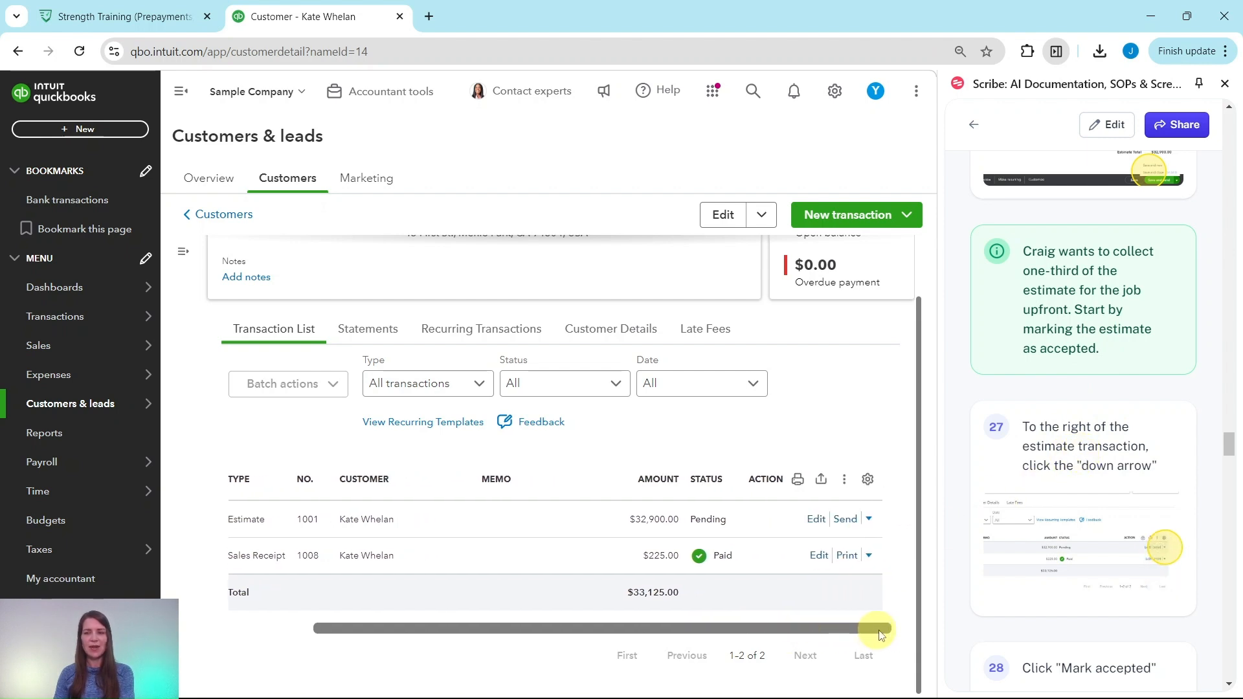
pyautogui.scroll(-4, 1062, 550)
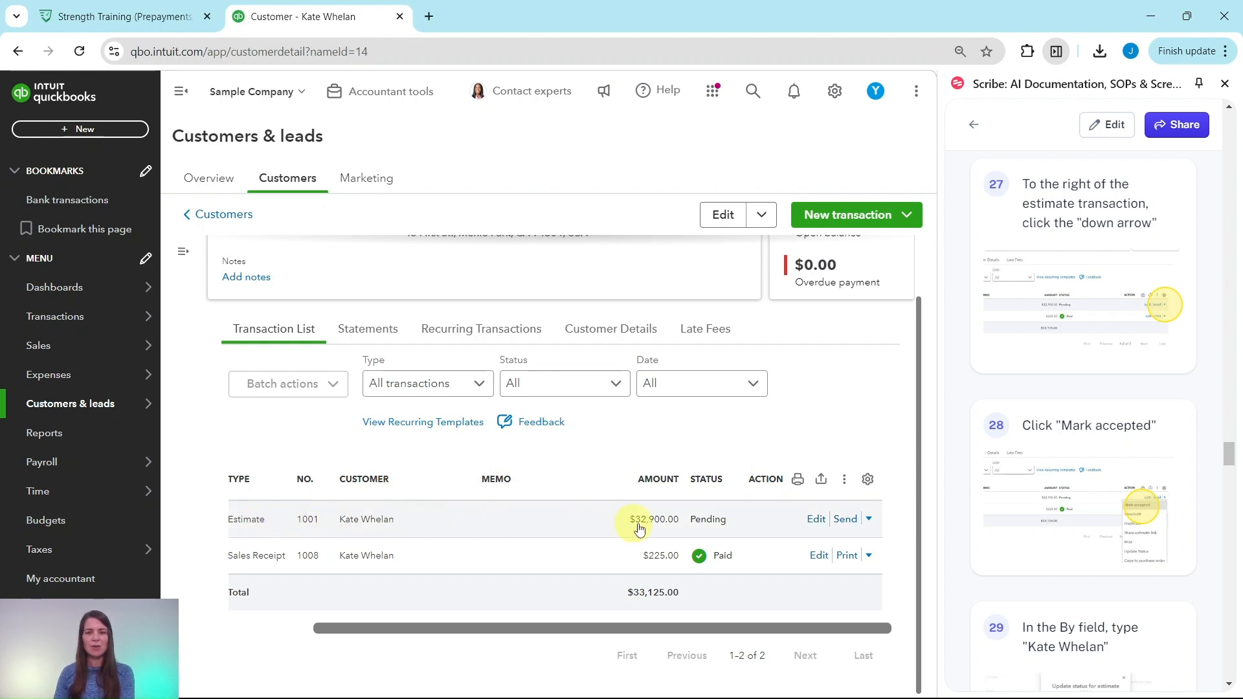
pyautogui.click(870, 522)
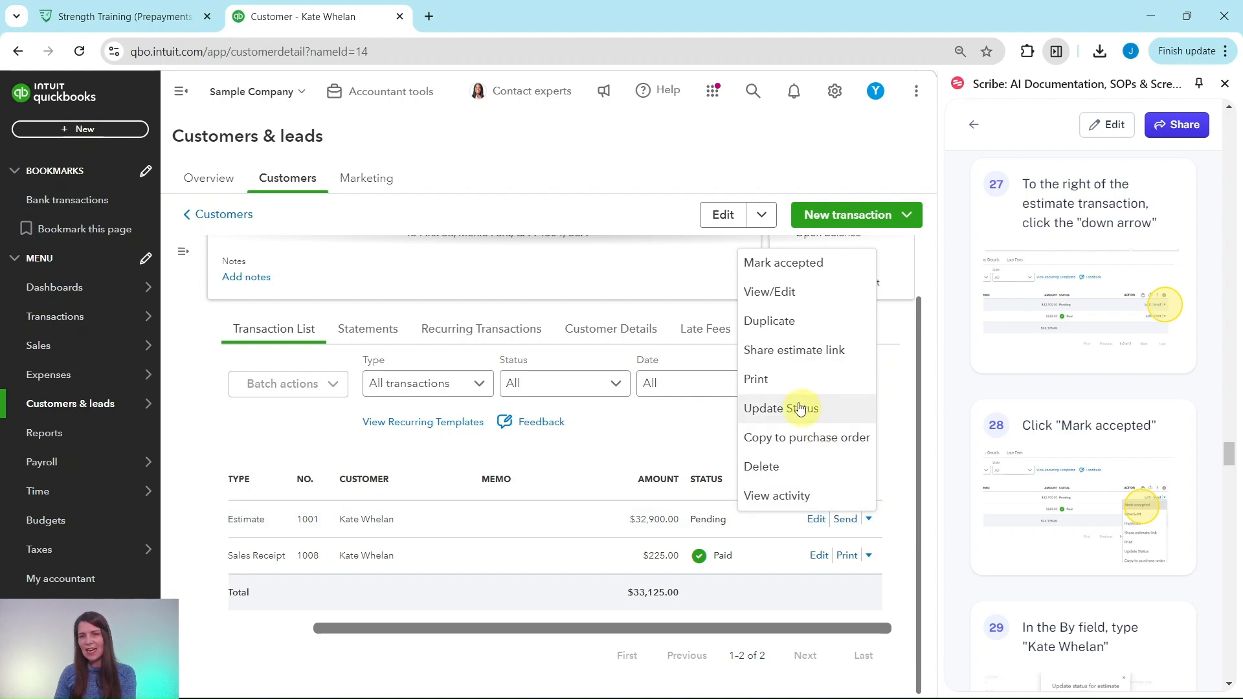
pyautogui.click(788, 271)
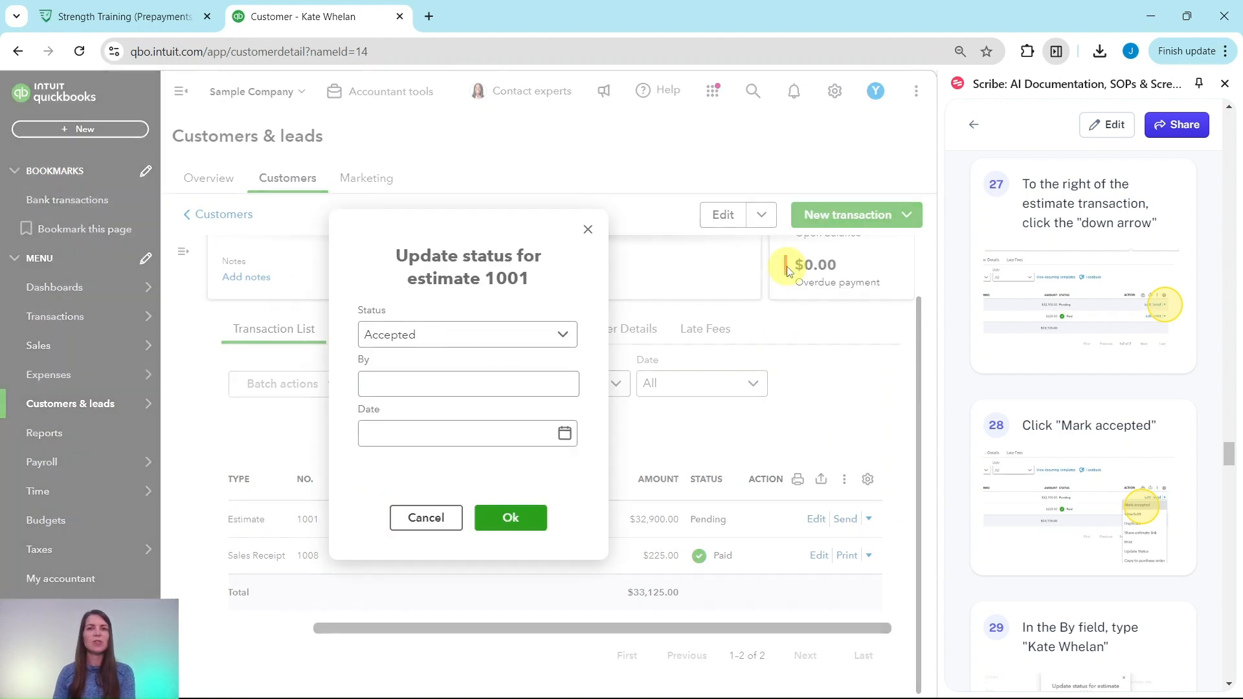
# - Enter the customer's full name in the By field of the estimate's status update, following guide step 29
pyautogui.scroll(-2, 1021, 462)
pyautogui.scroll(-4, 1021, 462)
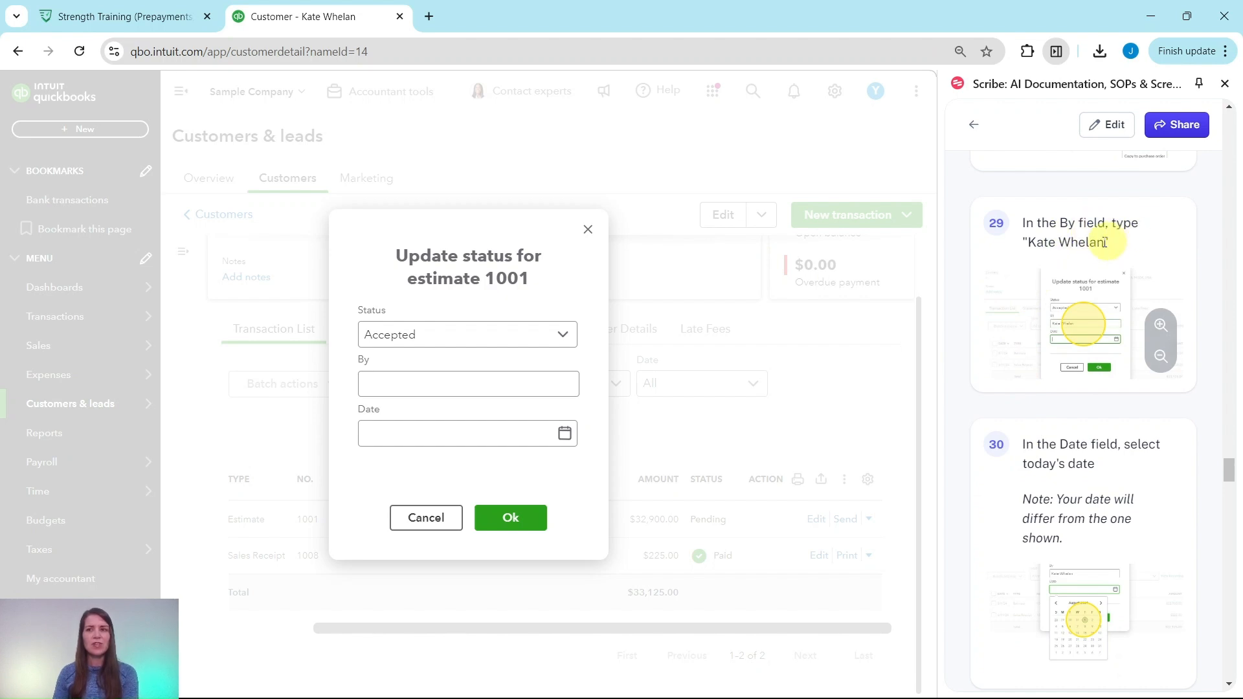
pyautogui.click(450, 381)
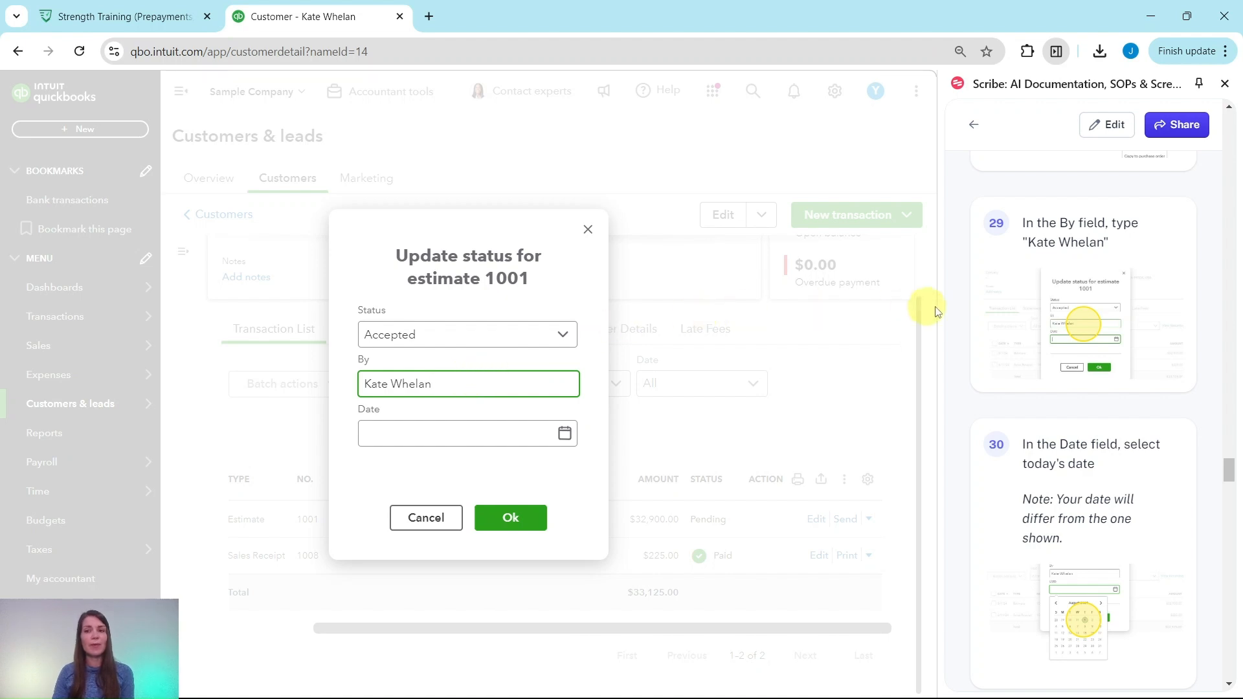
# - Set the acceptance date to 2024-09-25 in the estimate's status update and confirm the Accepted status
pyautogui.scroll(-3, 1065, 359)
pyautogui.scroll(-1, 1065, 360)
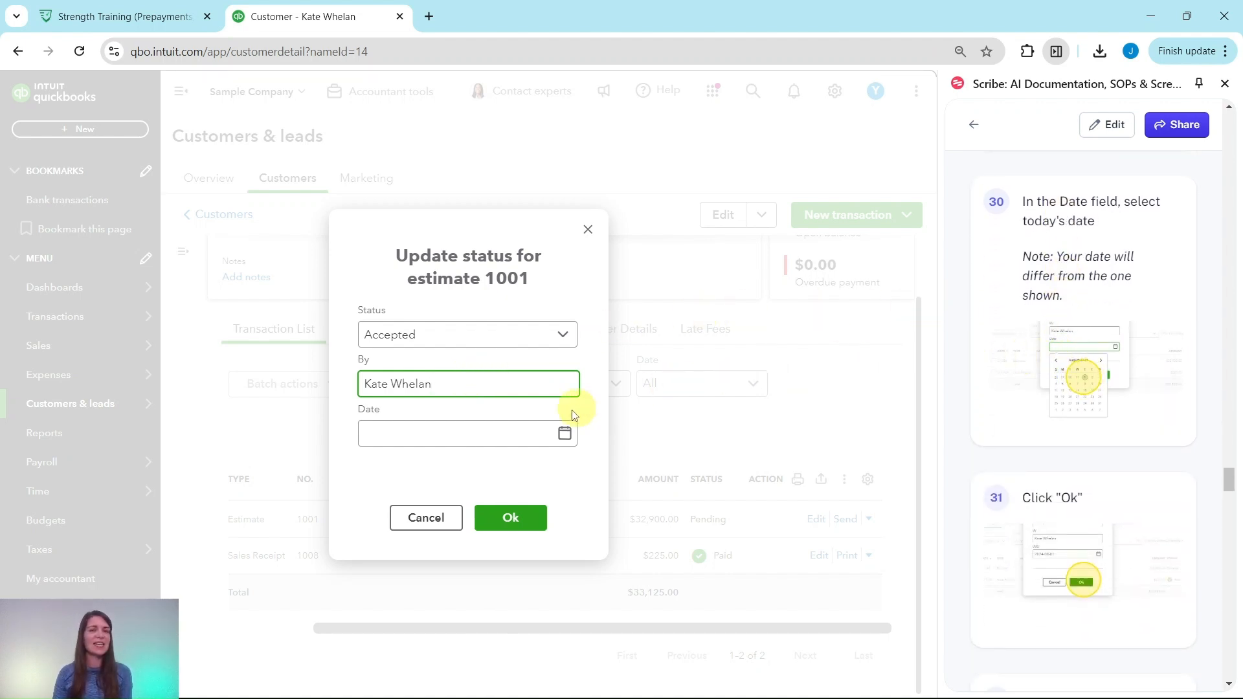
pyautogui.click(563, 435)
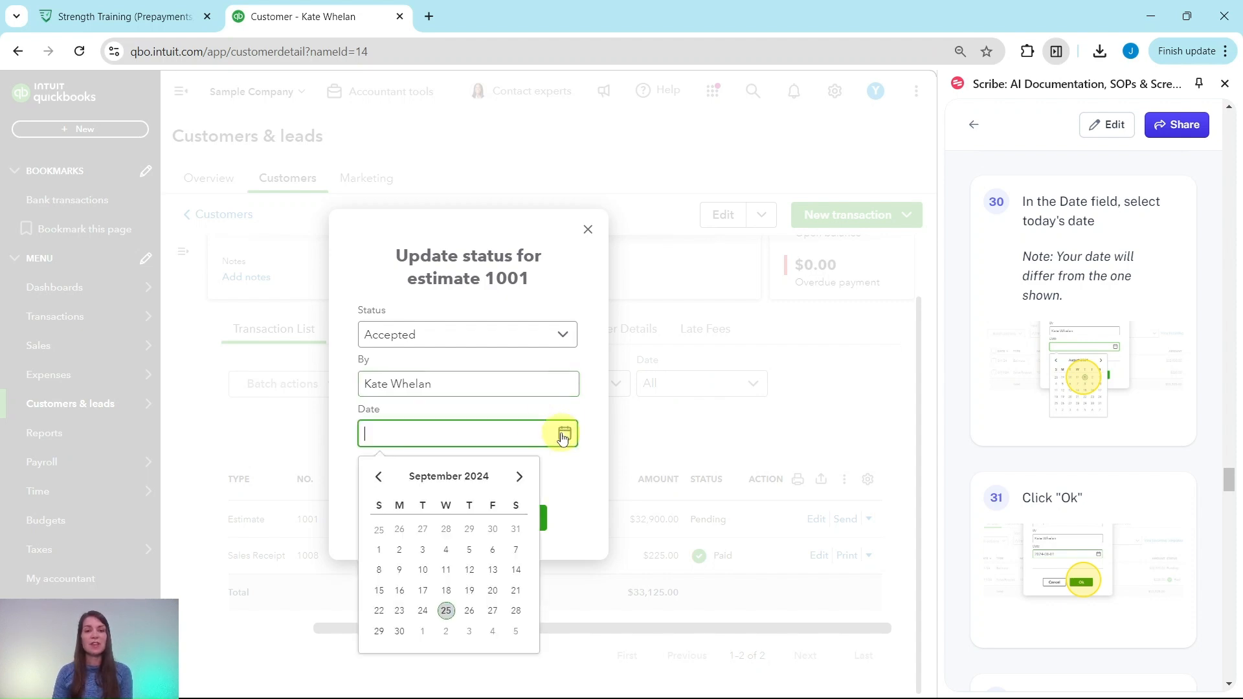
pyautogui.click(447, 604)
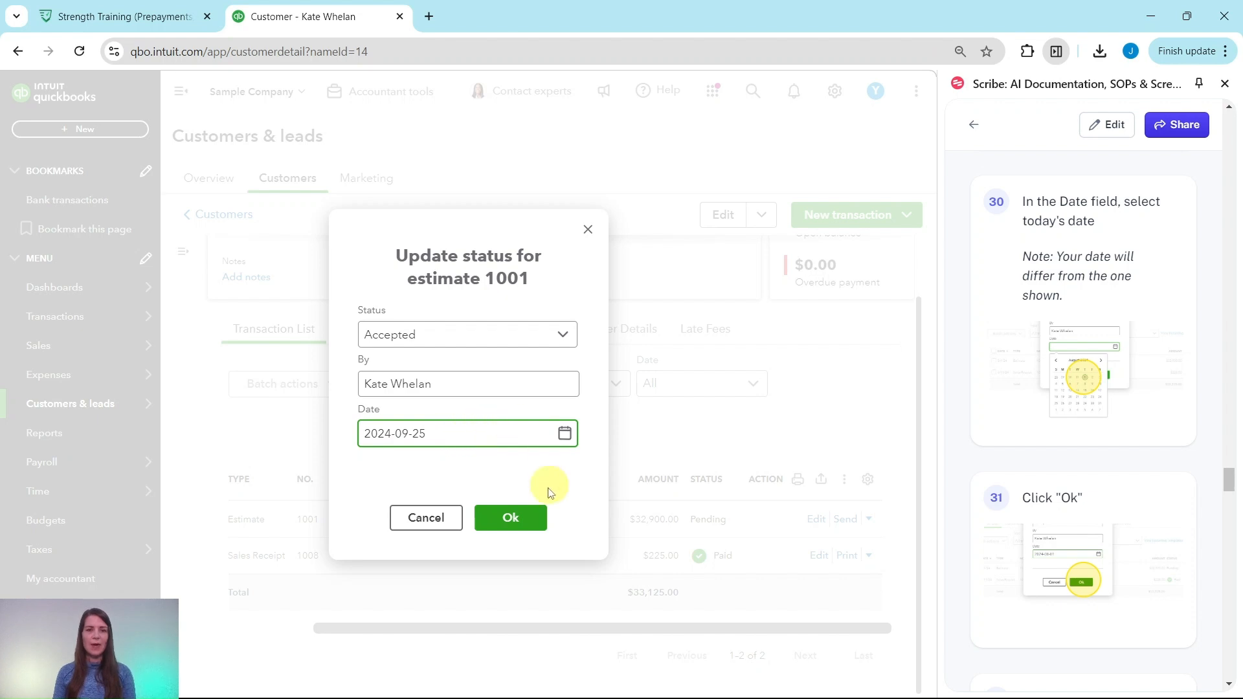
pyautogui.click(511, 519)
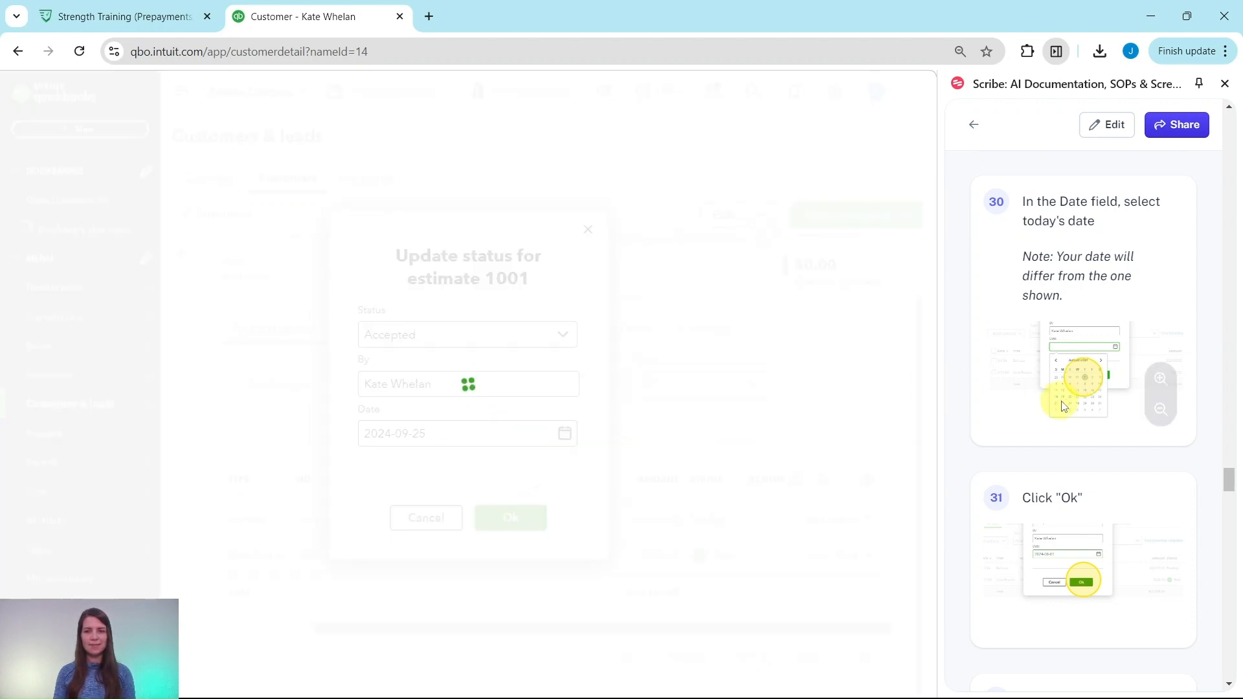
# - Start converting the accepted estimate to an invoice and read the guide's notes on the invoicing options through step 34
pyautogui.scroll(-2, 1065, 406)
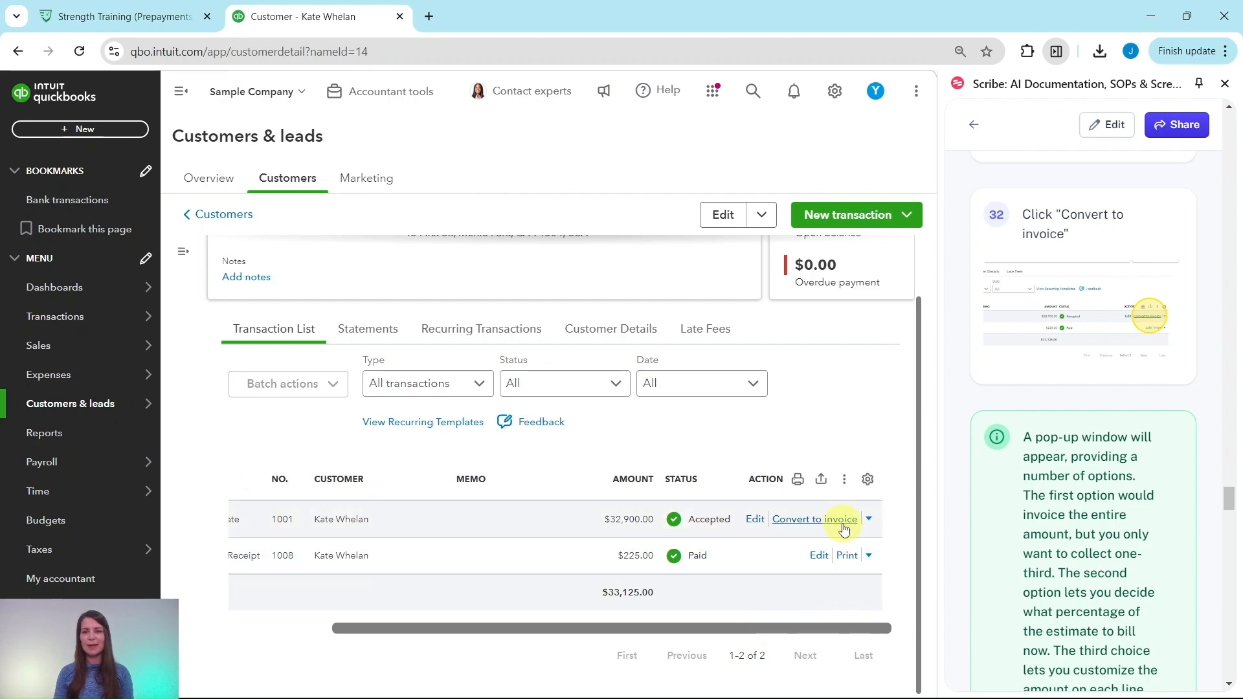
pyautogui.click(807, 520)
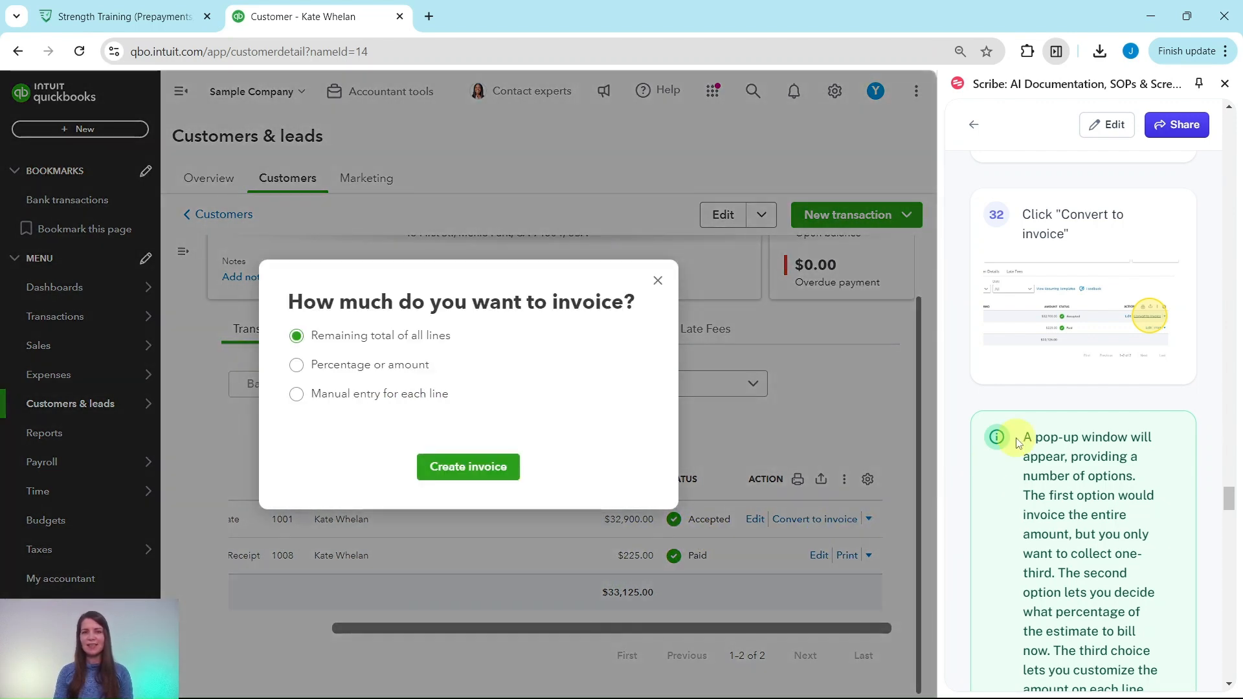
pyautogui.scroll(-4, 1009, 442)
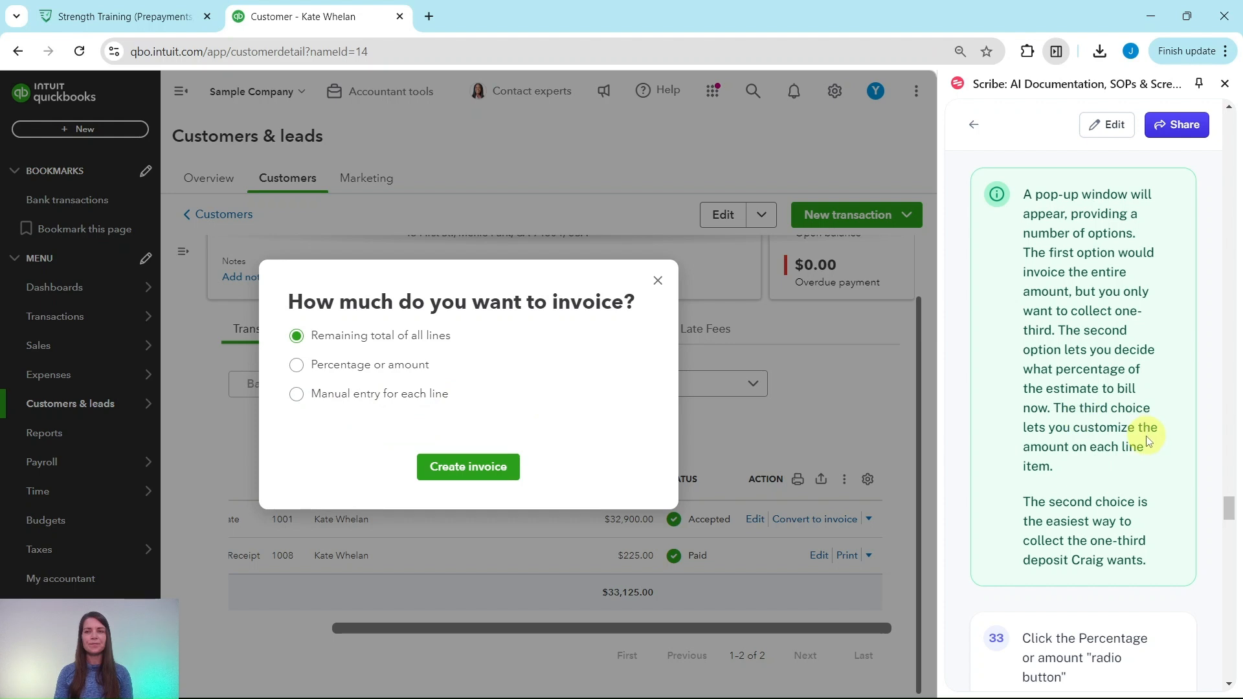
pyautogui.scroll(-1, 1092, 508)
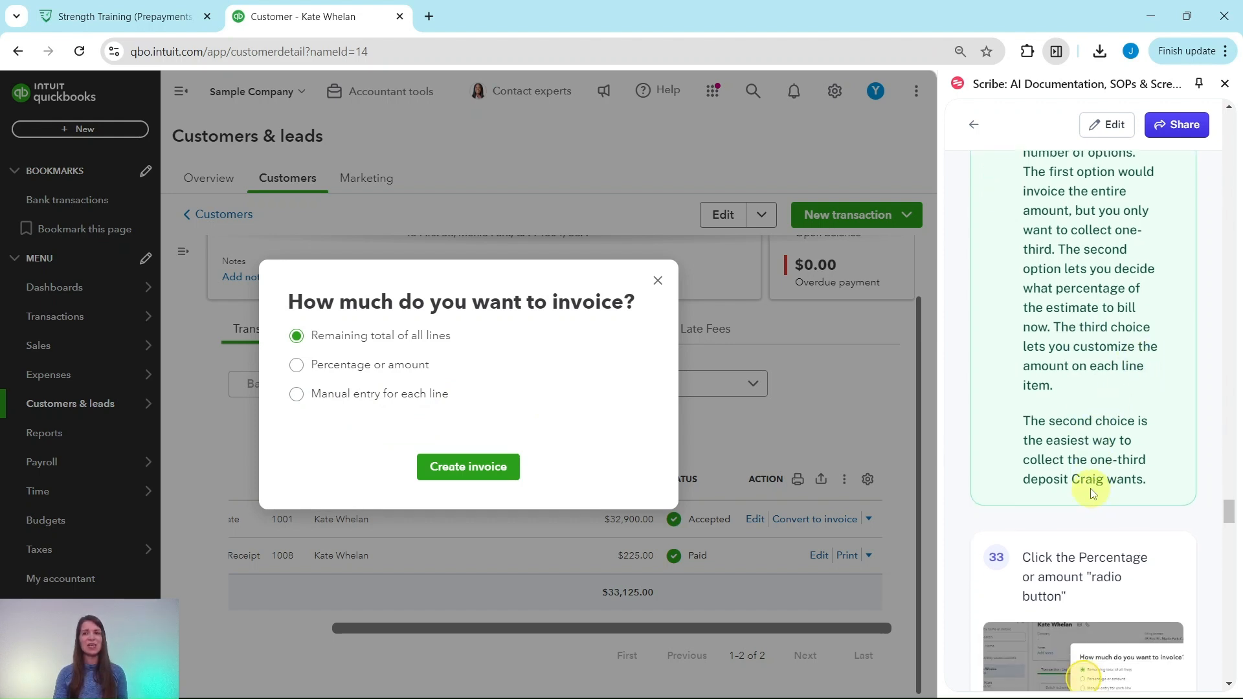
pyautogui.scroll(-1, 1092, 477)
pyautogui.scroll(-1, 1089, 464)
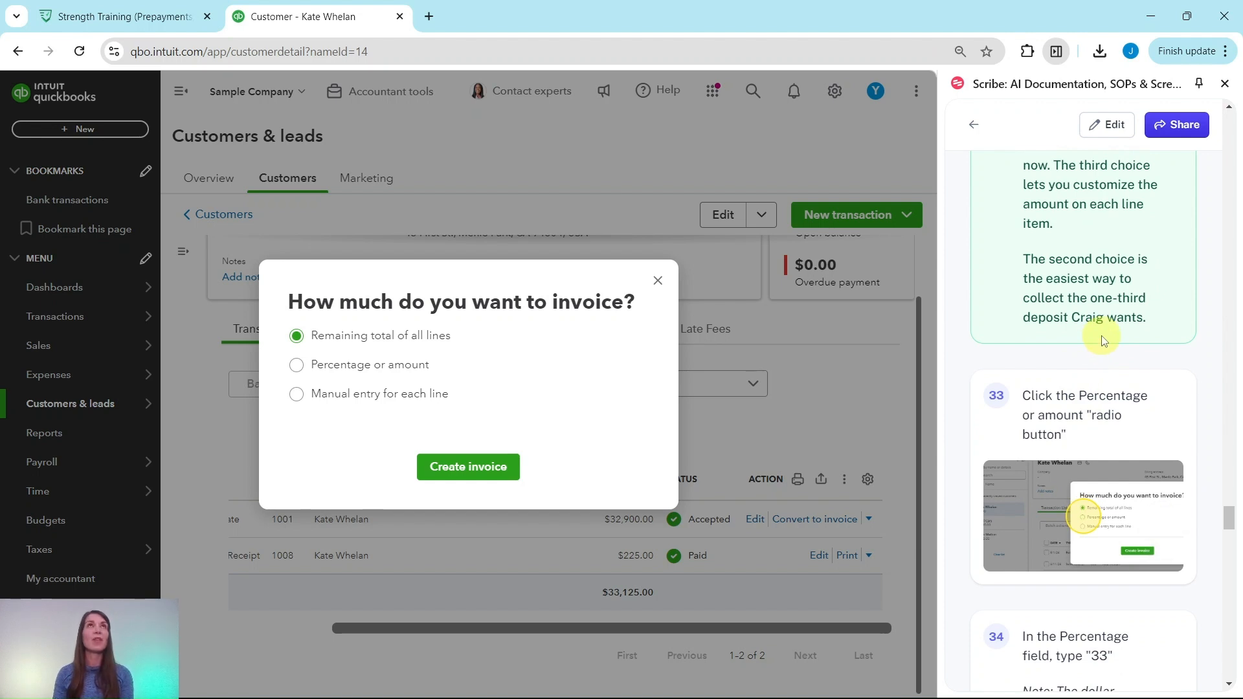
pyautogui.scroll(-2, 1087, 330)
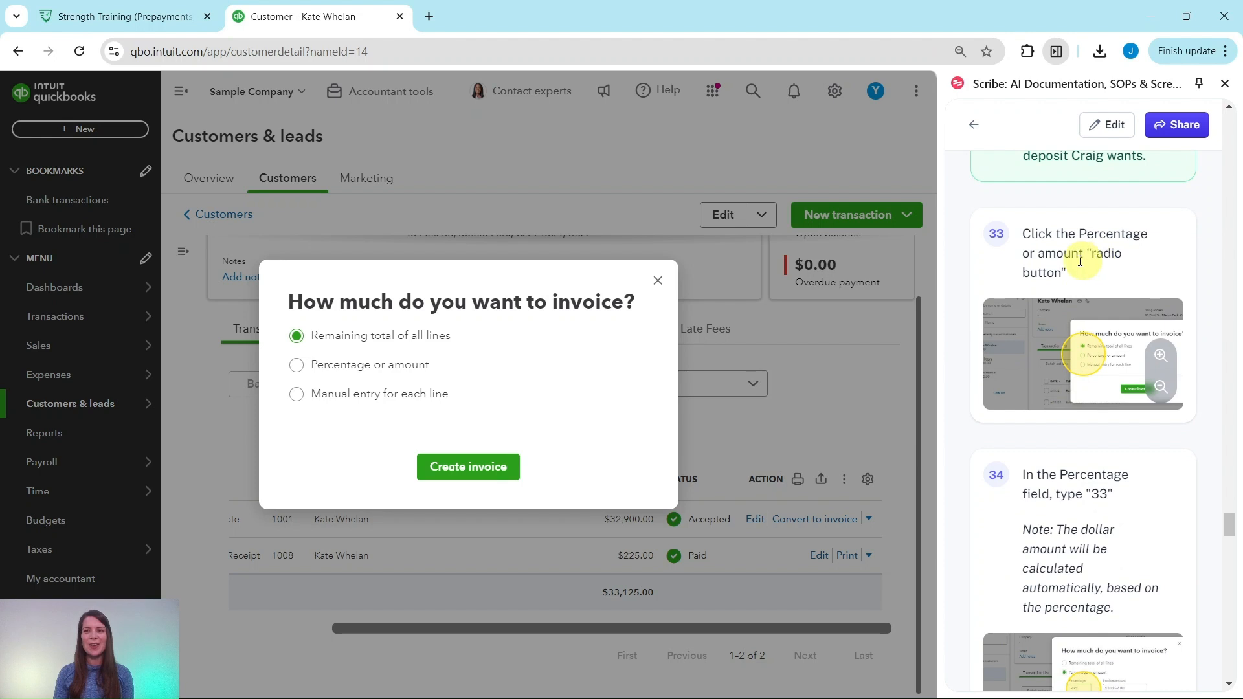
# - Choose to invoice by percentage or amount, set the percentage to 33, and create the invoice
pyautogui.click(295, 365)
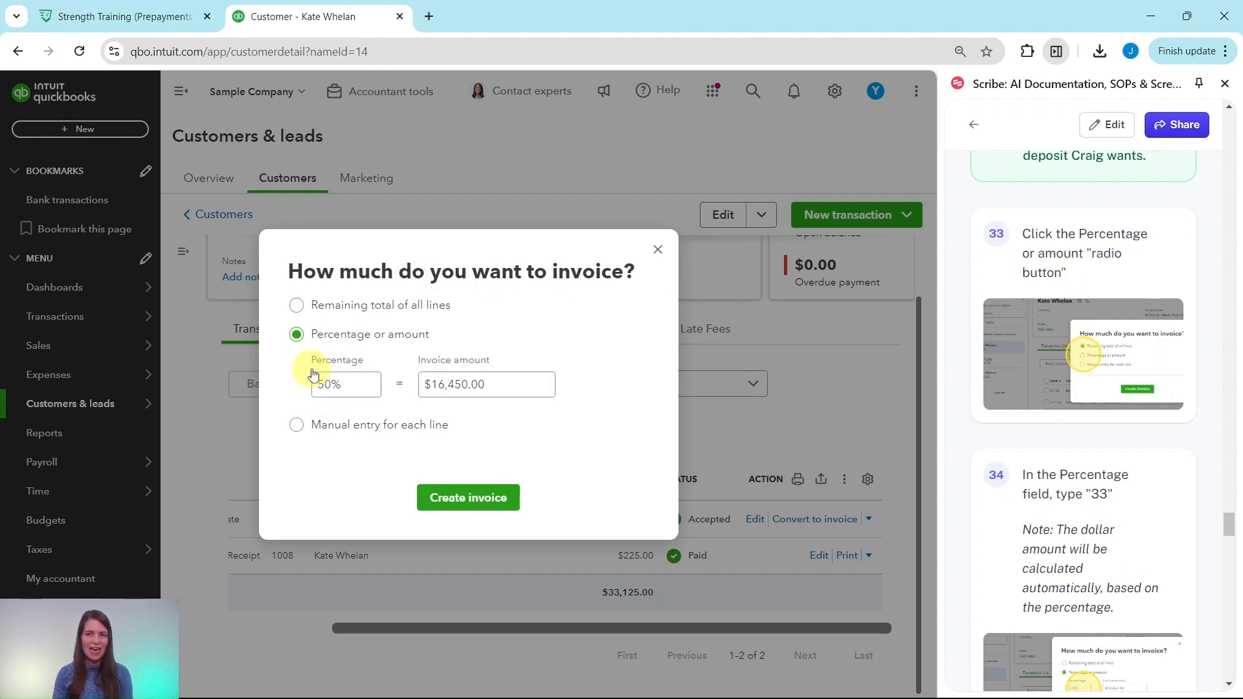
pyautogui.click(369, 387)
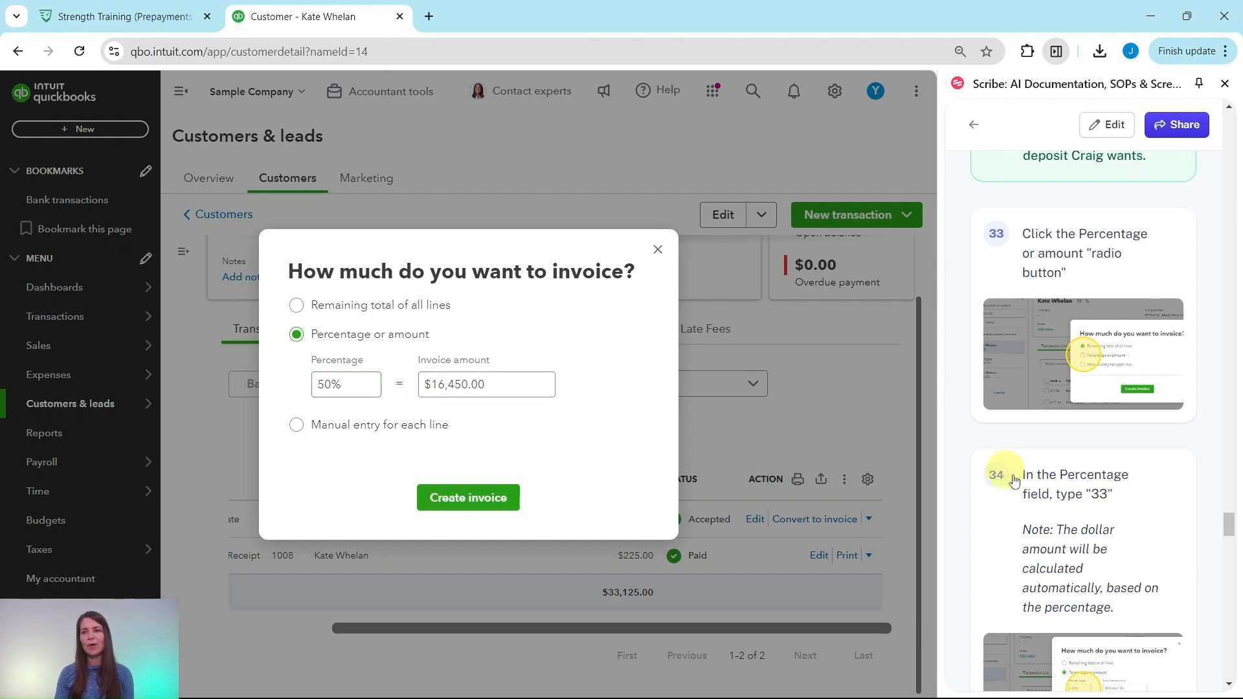
pyautogui.scroll(-3, 1036, 480)
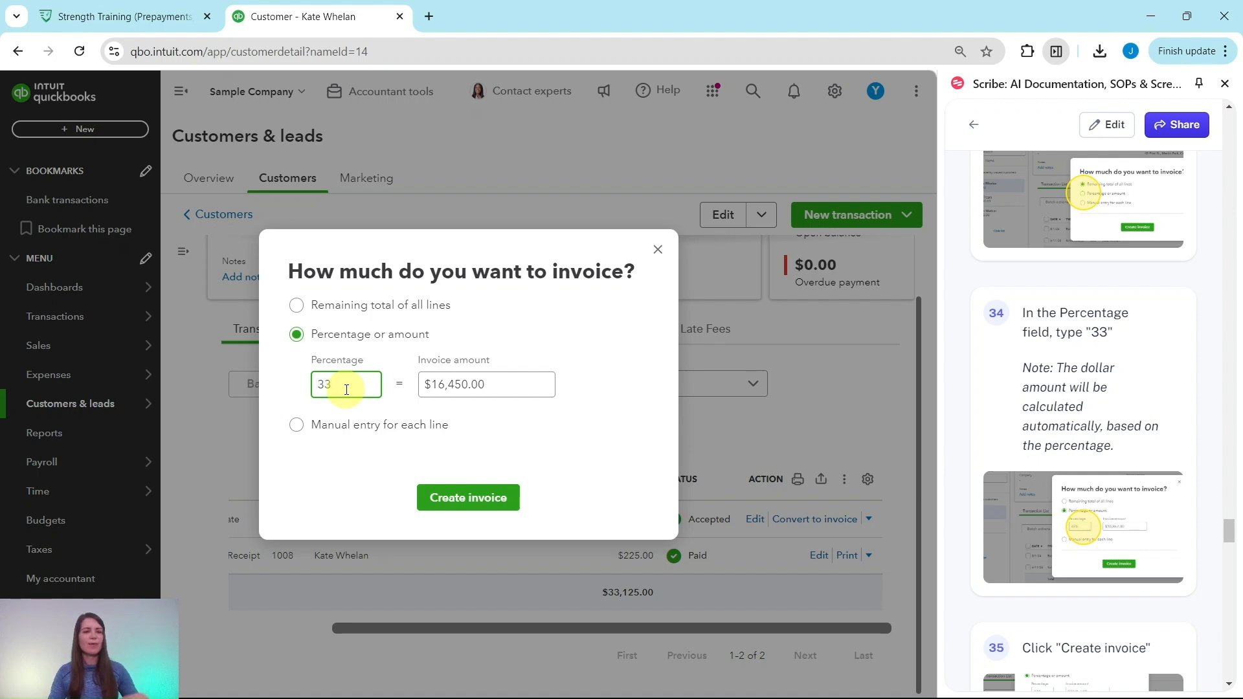
pyautogui.press('Tab')
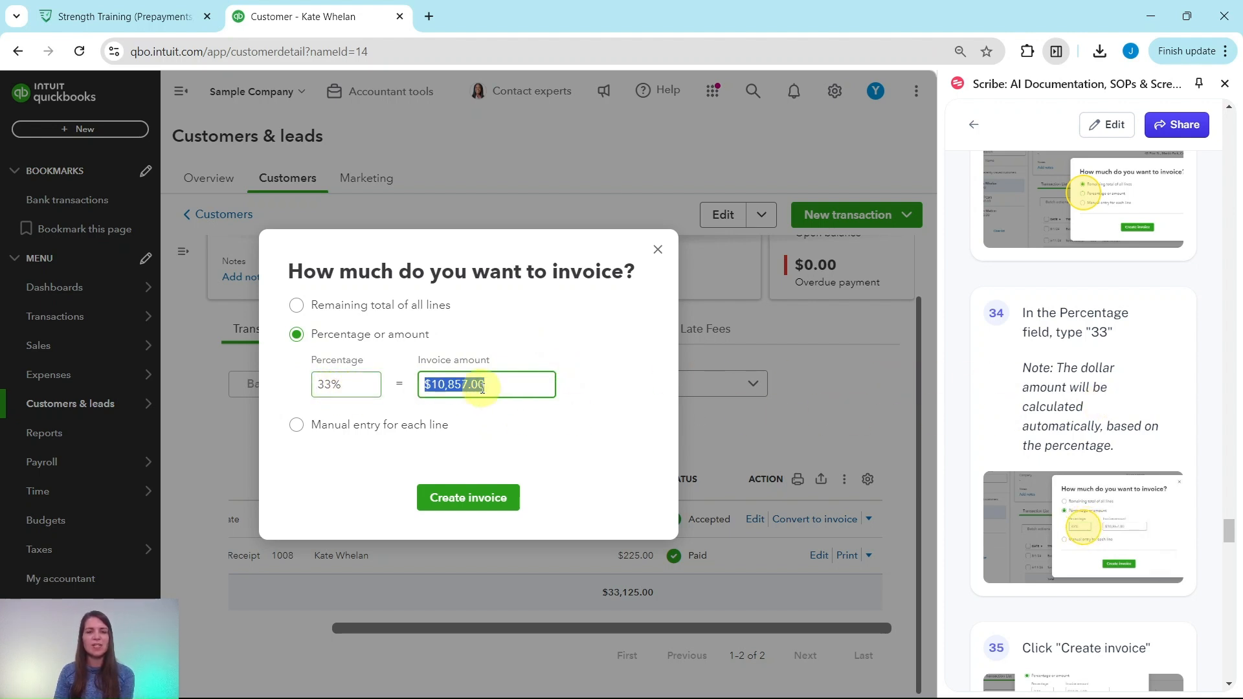
pyautogui.scroll(-2, 1088, 425)
pyautogui.scroll(-4, 1088, 425)
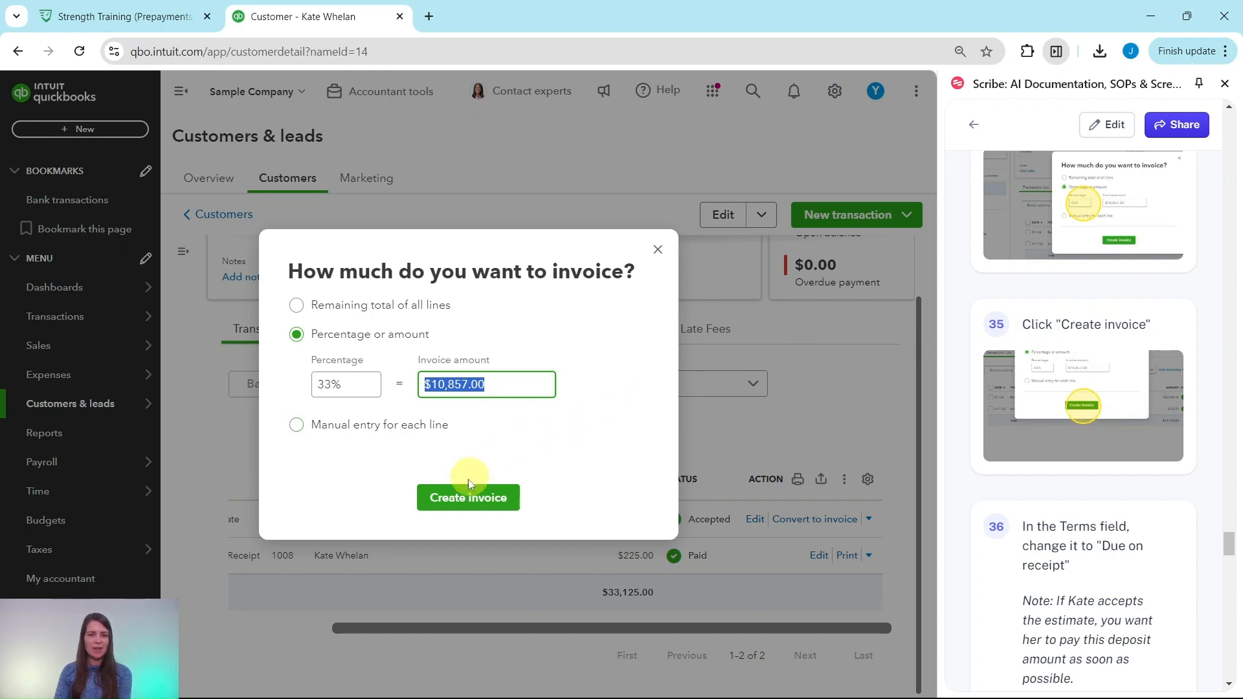
pyautogui.click(466, 500)
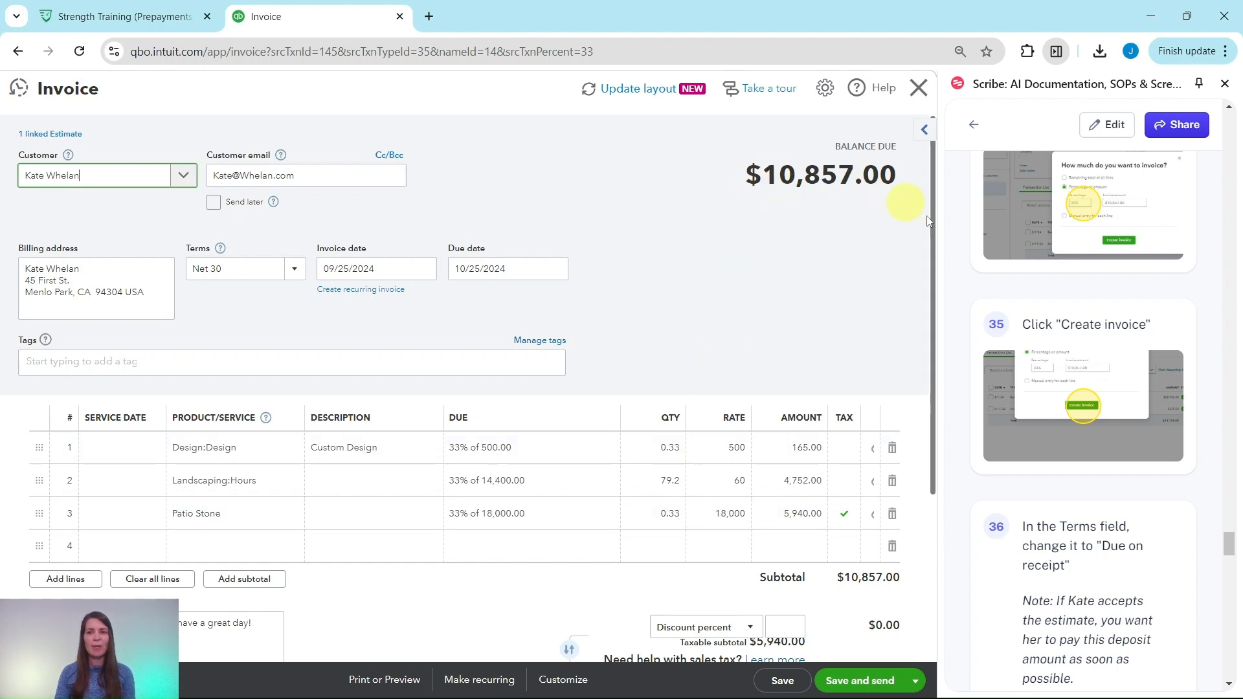
# - Set the deposit invoice's terms to Due on receipt, and save and close the invoice
pyautogui.scroll(-5, 1082, 441)
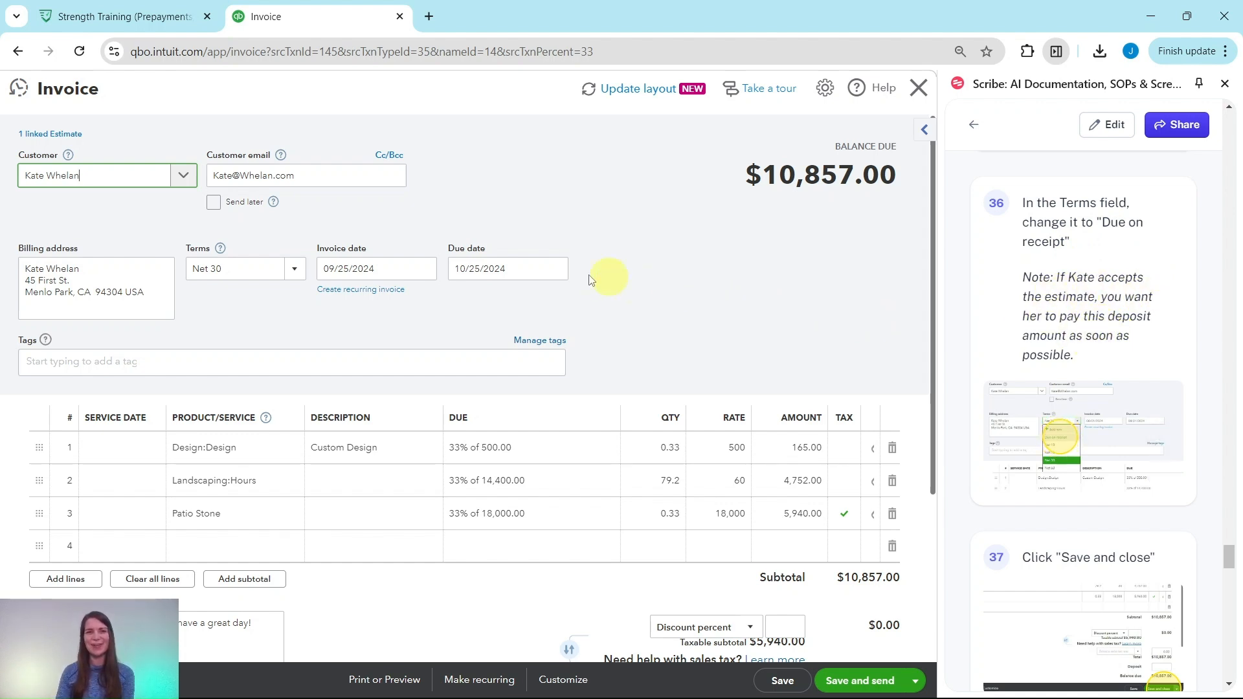
pyautogui.click(294, 270)
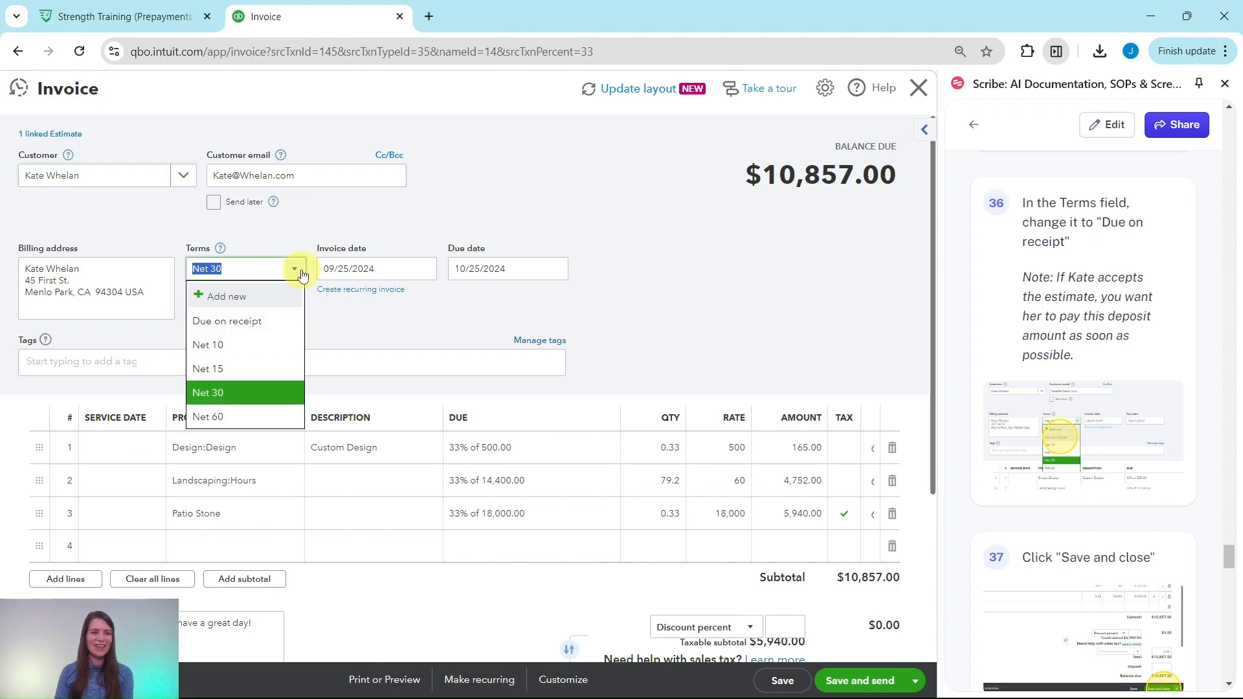
pyautogui.click(226, 322)
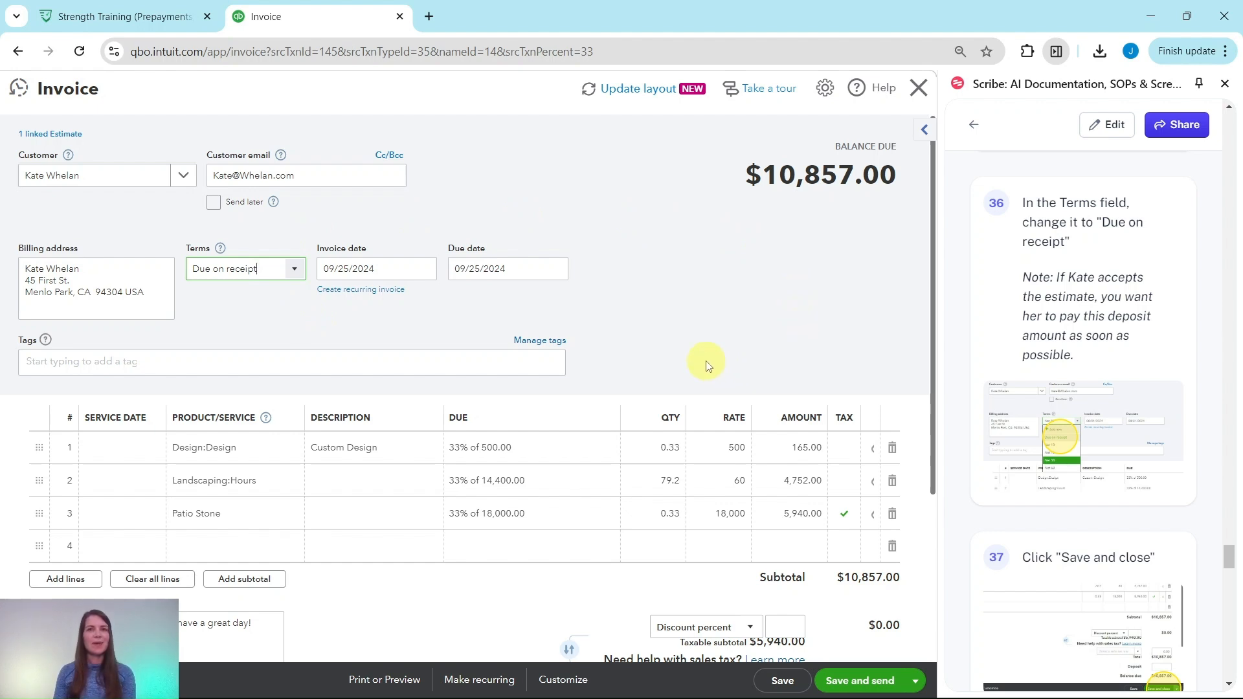
pyautogui.scroll(-4, 1146, 418)
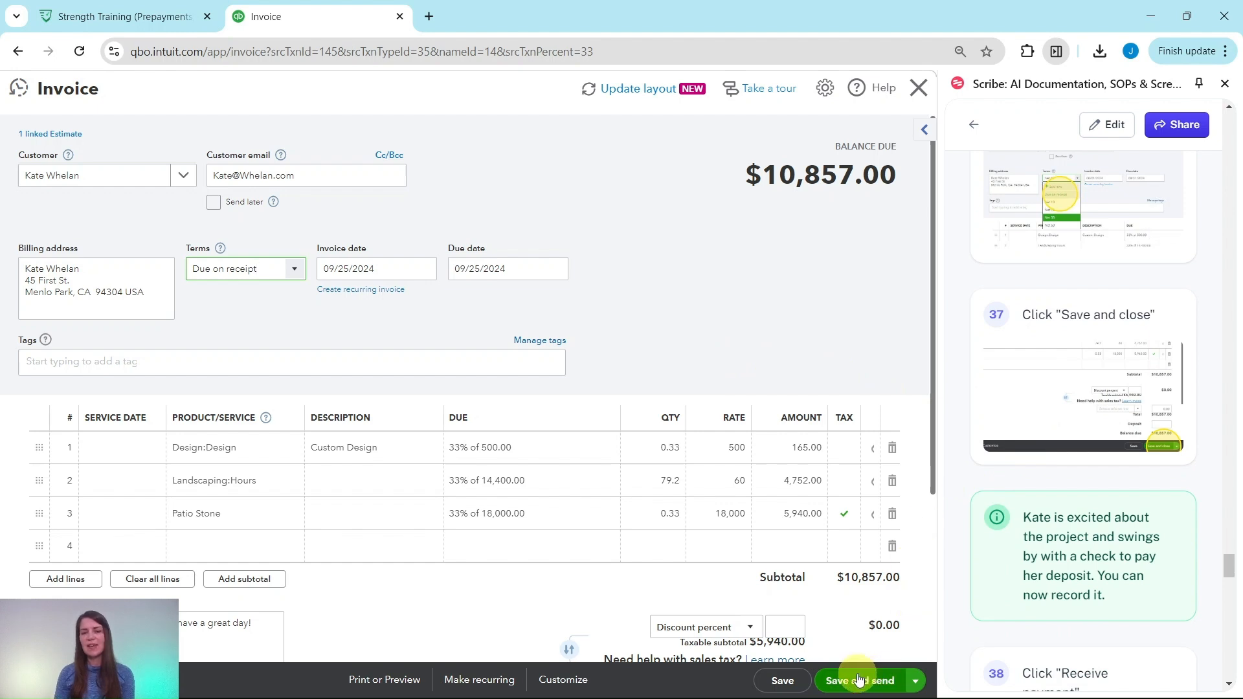
pyautogui.moveTo(1111, 353)
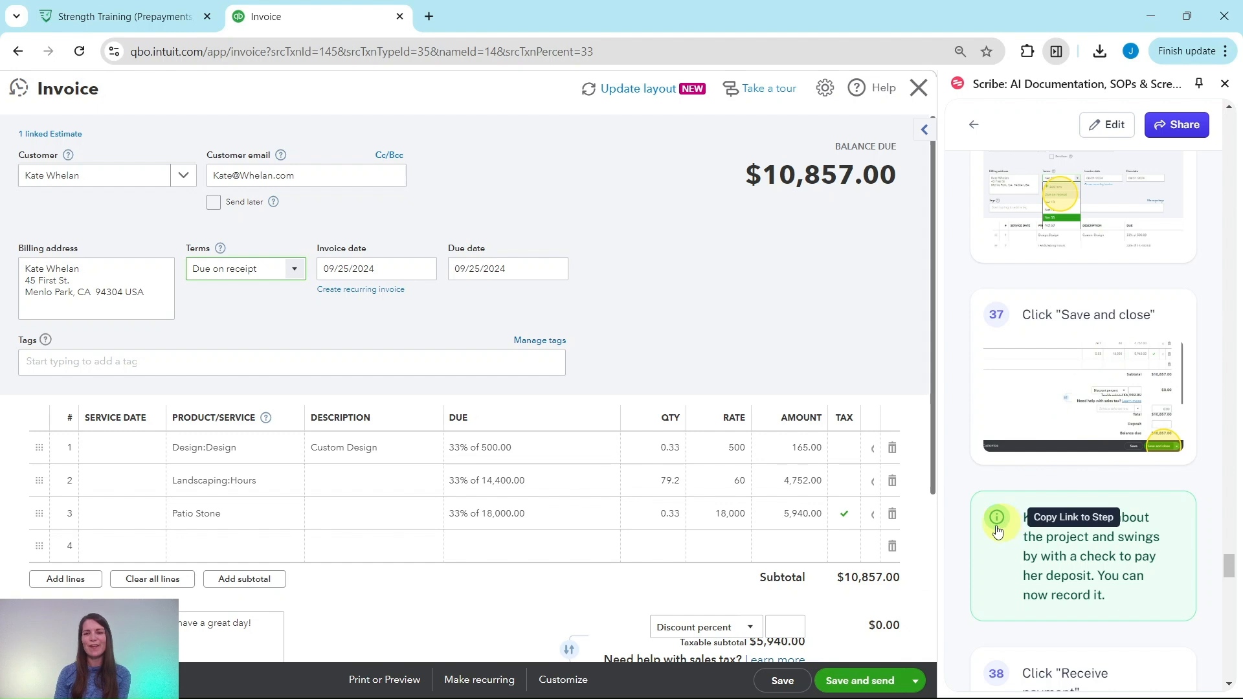
pyautogui.click(920, 685)
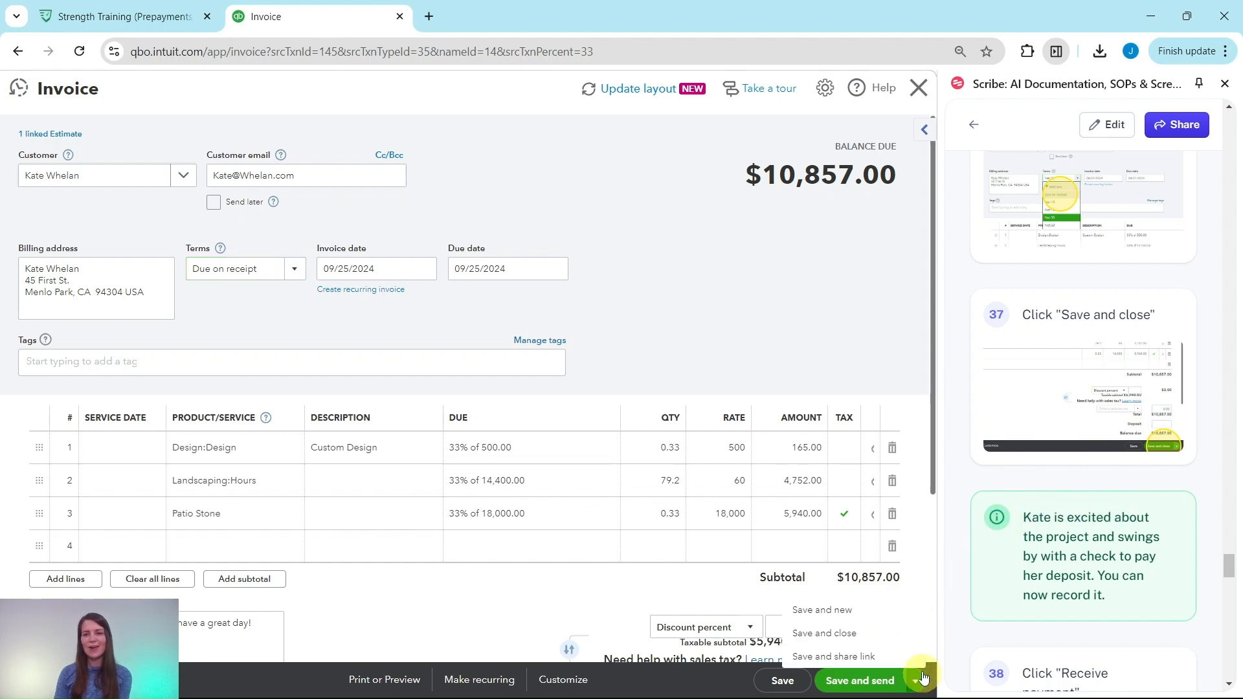
pyautogui.click(823, 641)
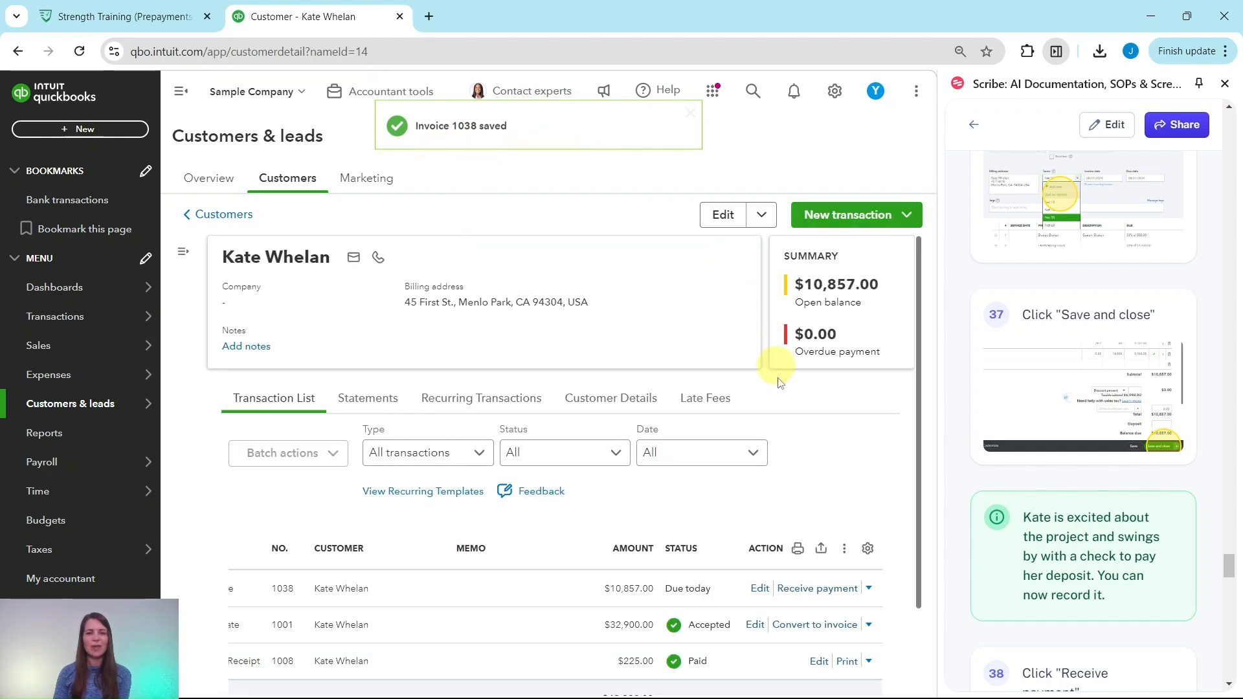
# - Receive the payment for the customer's new deposit invoice, keeping the prefilled values, and save and close it
pyautogui.scroll(-2, 780, 421)
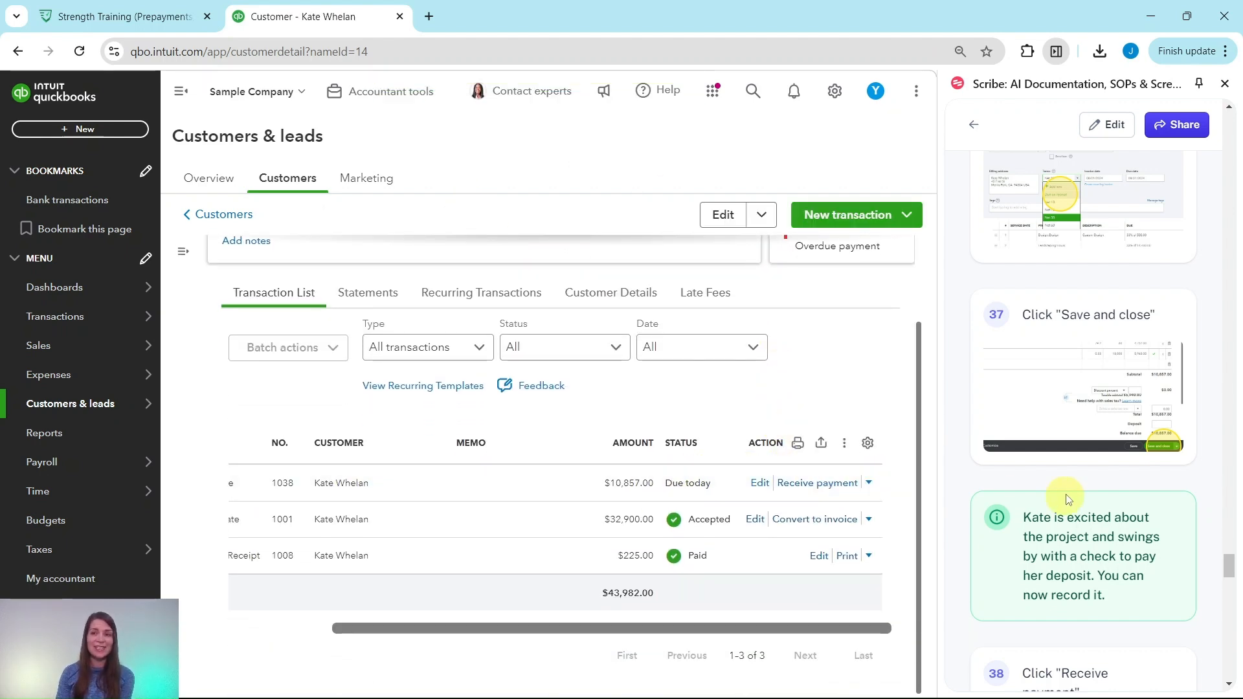
pyautogui.scroll(-4, 1075, 481)
pyautogui.scroll(-1, 1075, 480)
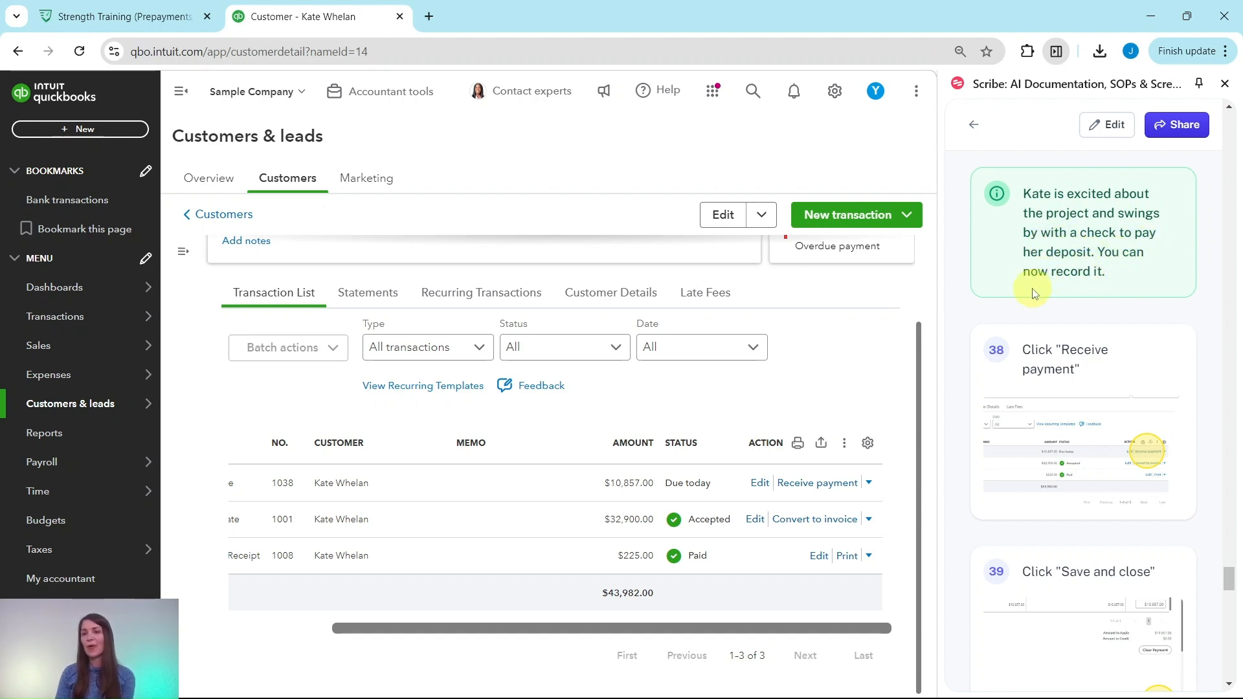
pyautogui.moveTo(757, 628); pyautogui.dragTo(877, 627)
pyautogui.click(831, 489)
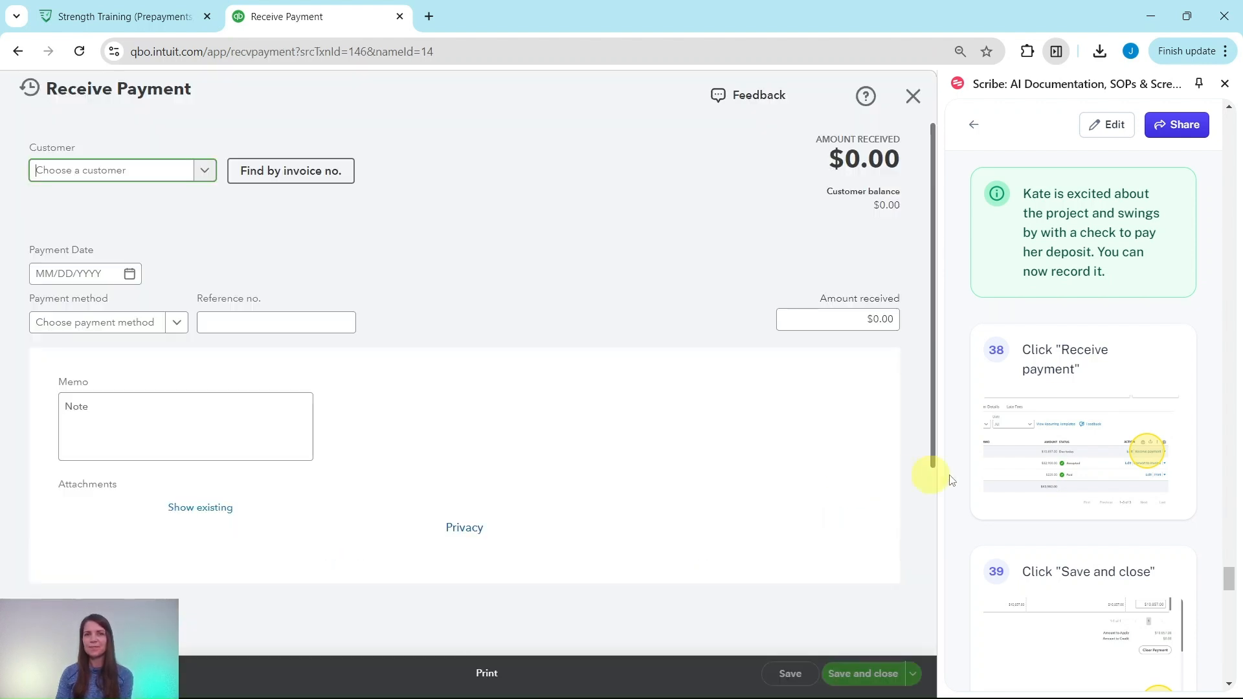
pyautogui.scroll(-1, 1058, 479)
pyautogui.scroll(-3, 1057, 480)
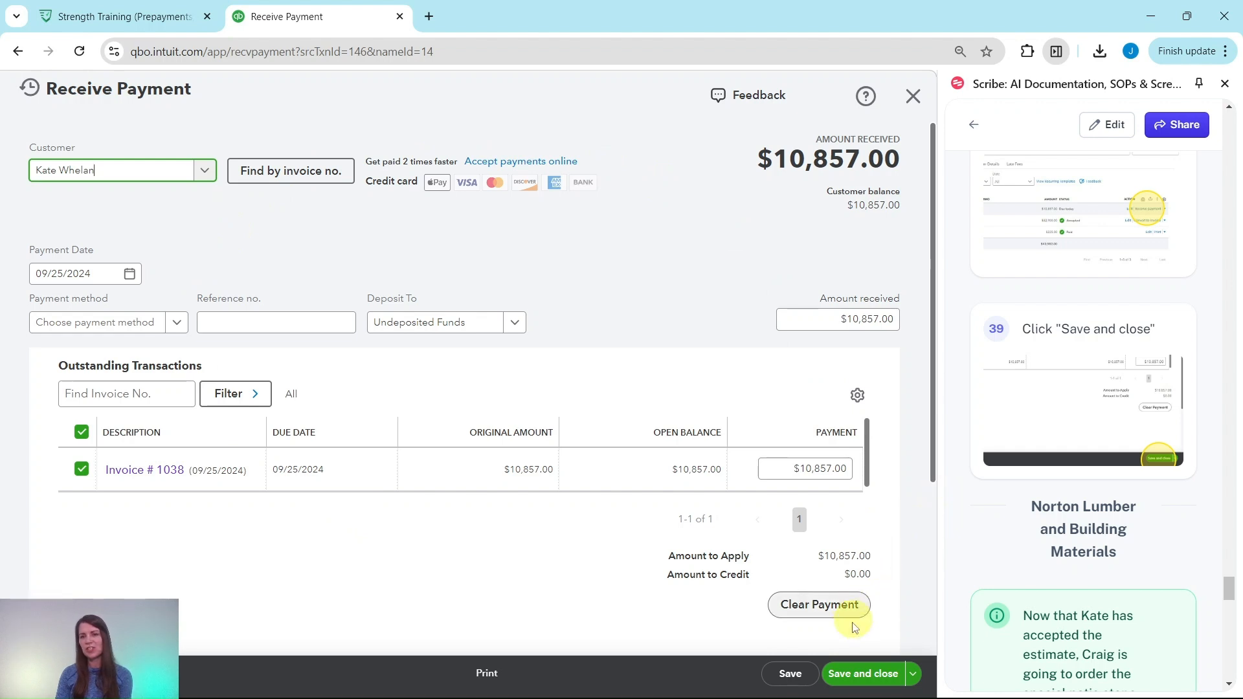
pyautogui.click(867, 681)
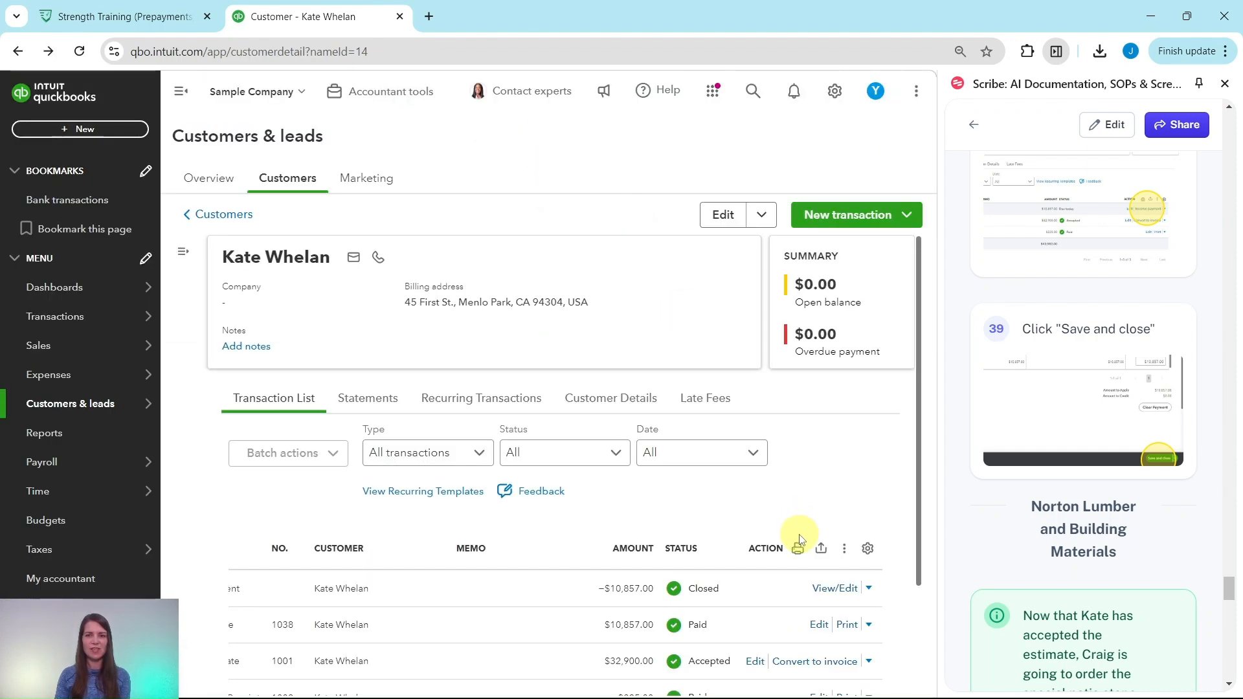
# - Check the statuses in the customer's transaction list and read the guide's notes on the Norton Lumber and Building Materials deposit
pyautogui.scroll(-2, 800, 540)
pyautogui.moveTo(744, 631); pyautogui.dragTo(588, 631)
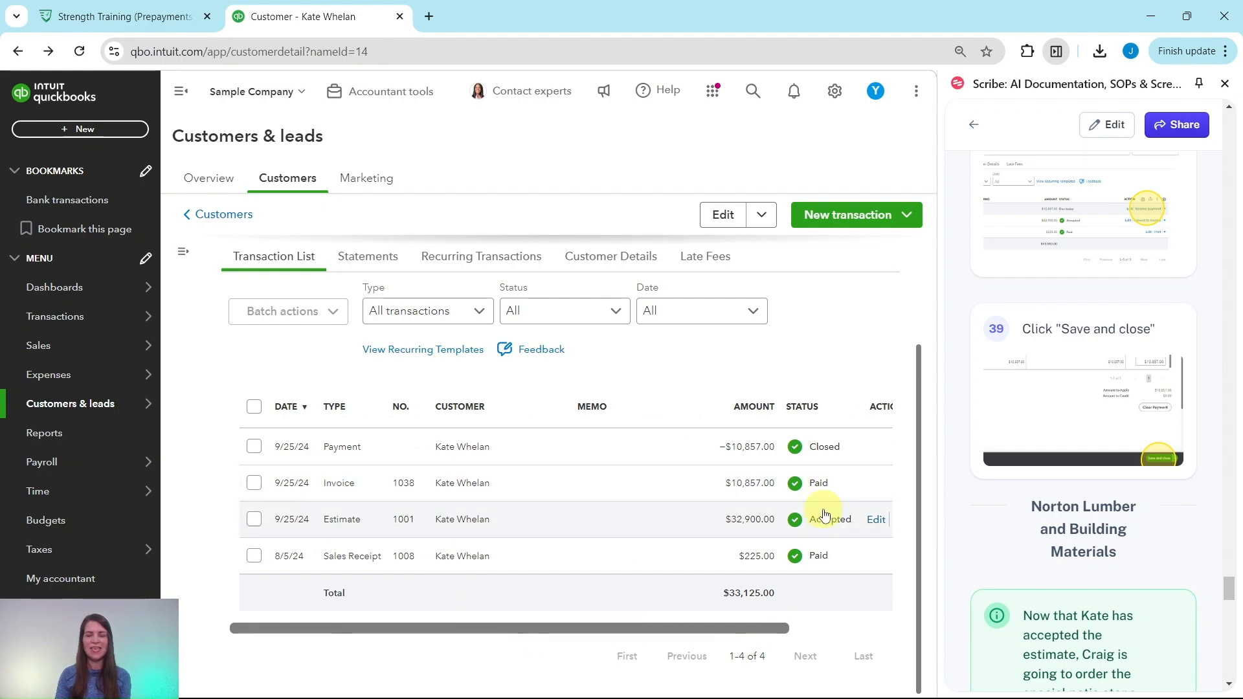
pyautogui.moveTo(761, 631); pyautogui.dragTo(872, 634)
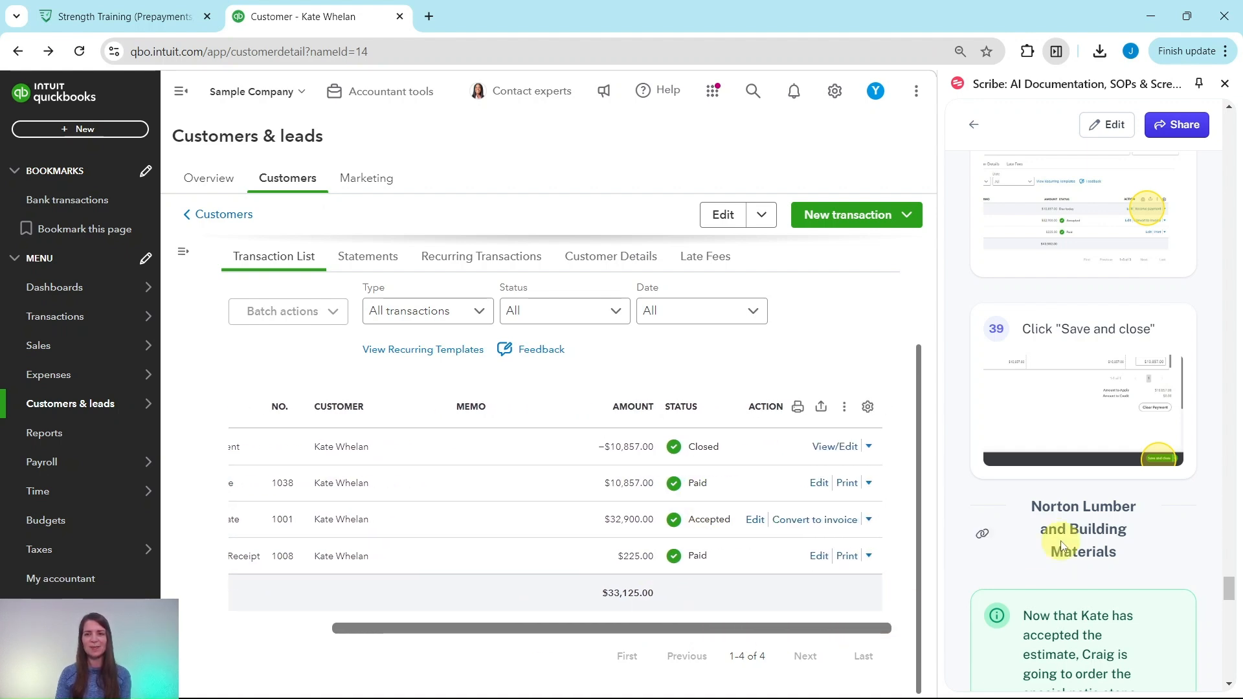
pyautogui.scroll(-5, 1062, 547)
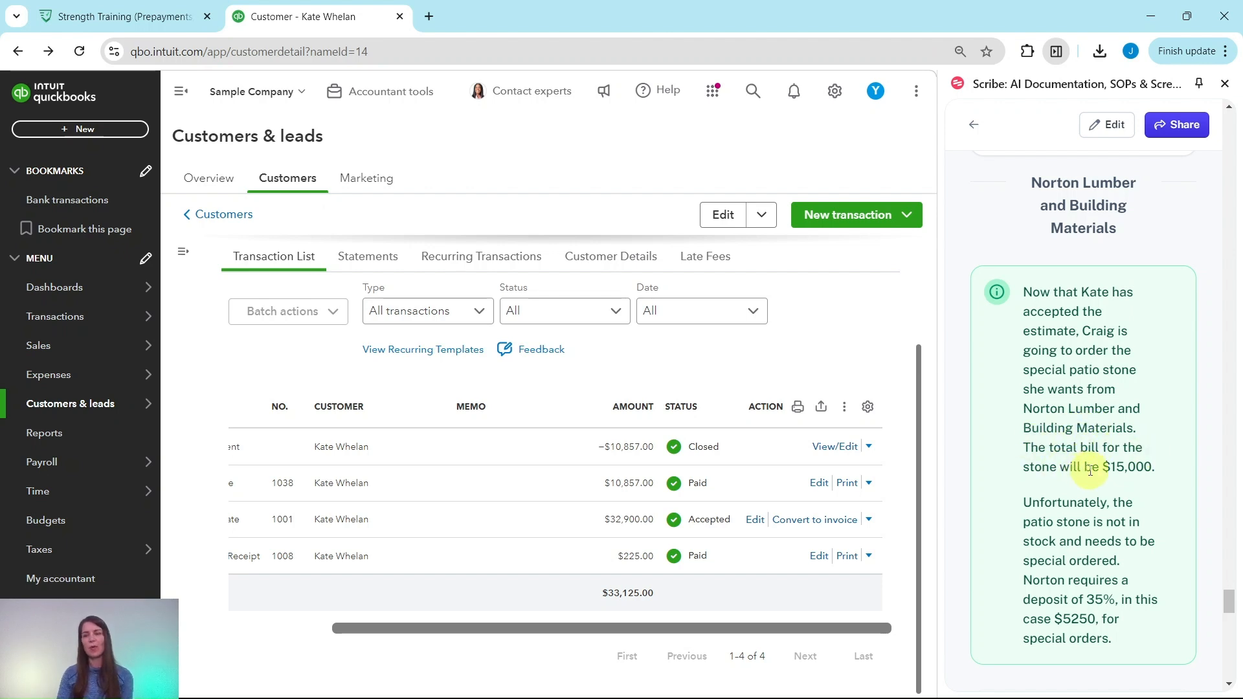
pyautogui.scroll(-3, 1105, 459)
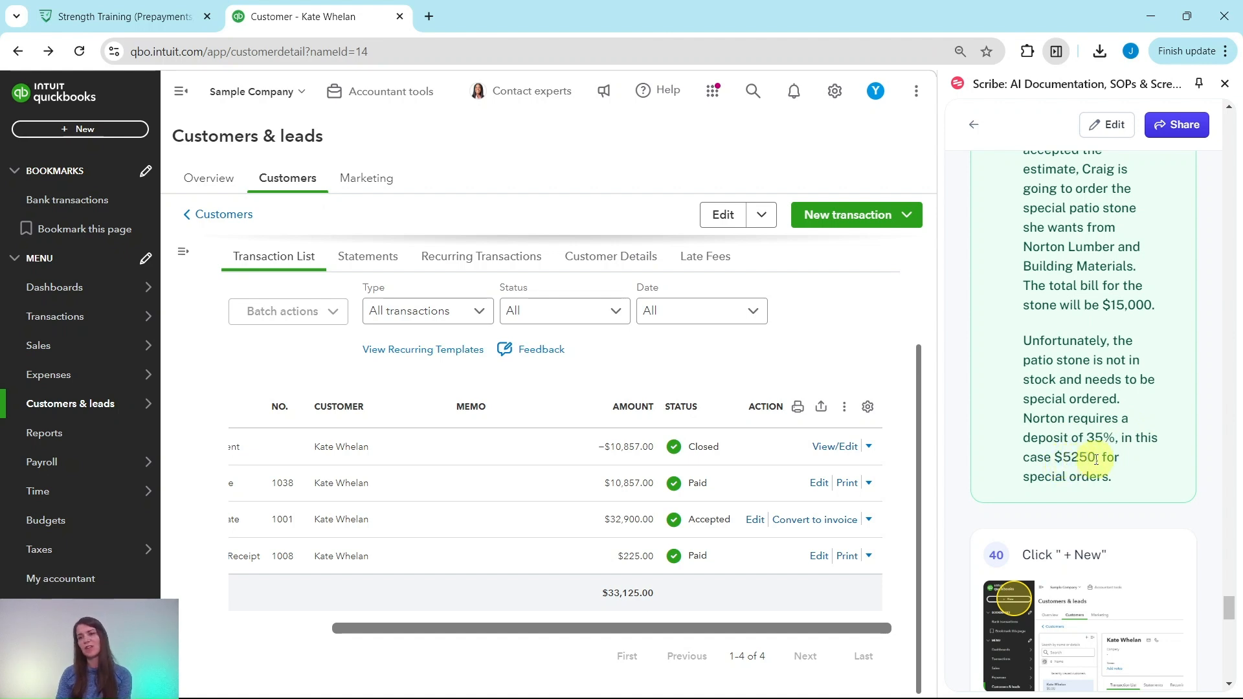
pyautogui.scroll(-5, 1122, 458)
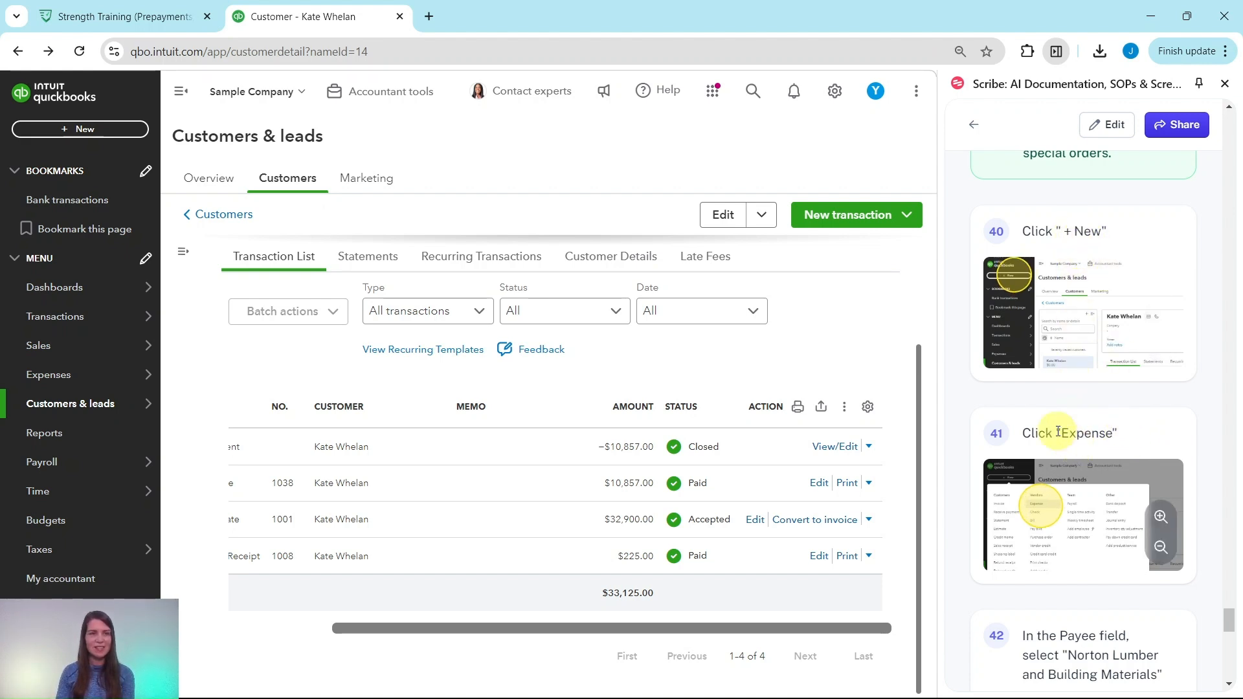
# - Start a new vendor expense, following guide steps 40 and 41, and bring up guide step 42
pyautogui.click(91, 131)
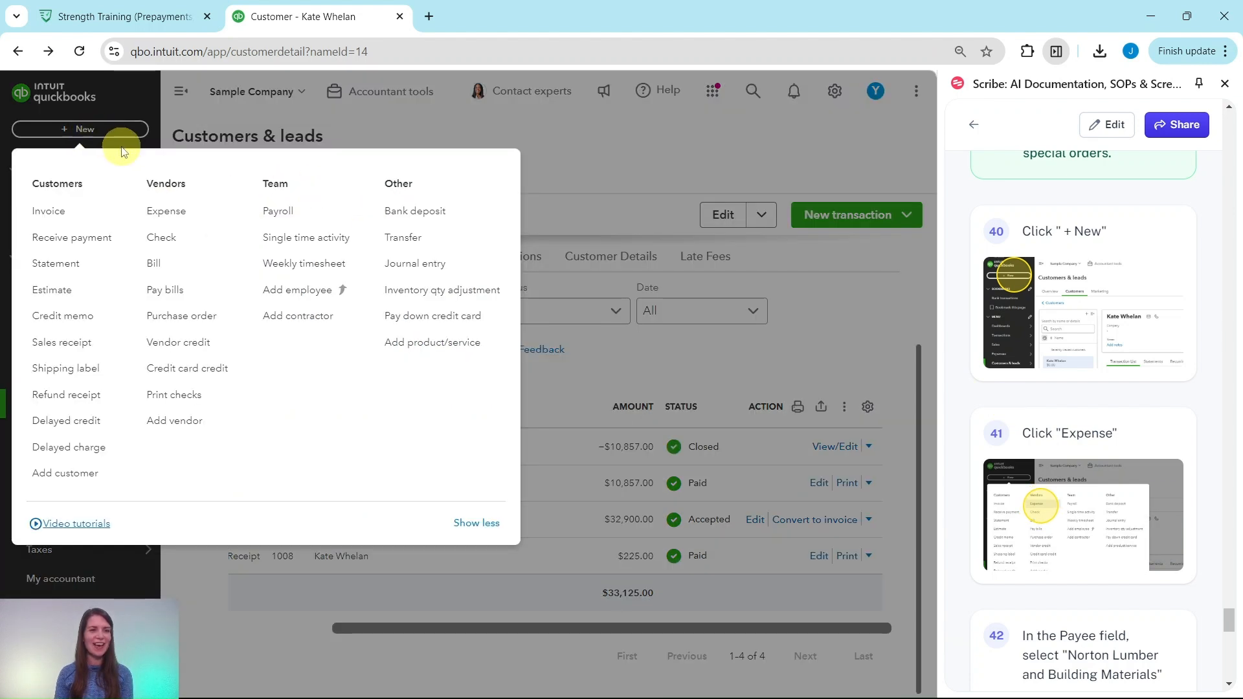
pyautogui.click(169, 220)
pyautogui.scroll(-7, 1022, 318)
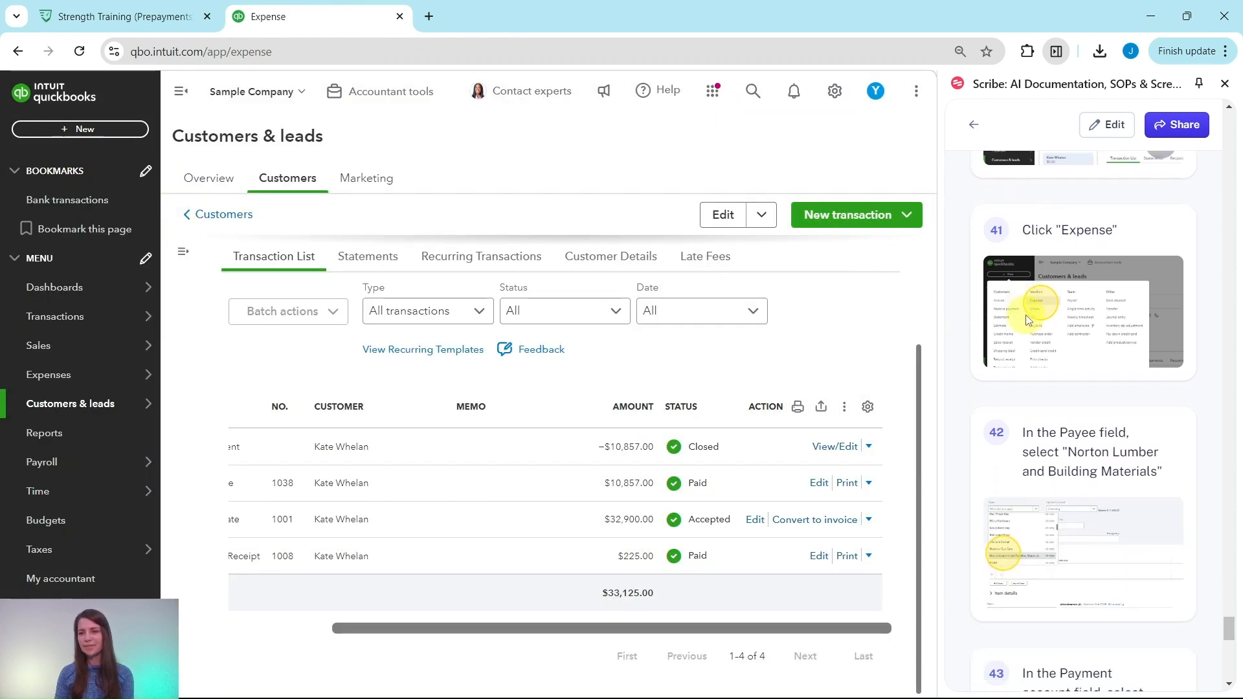
# - Set the expense's payee to Norton Lumber and Building Materials, following guide step 42
pyautogui.scroll(1, 1017, 310)
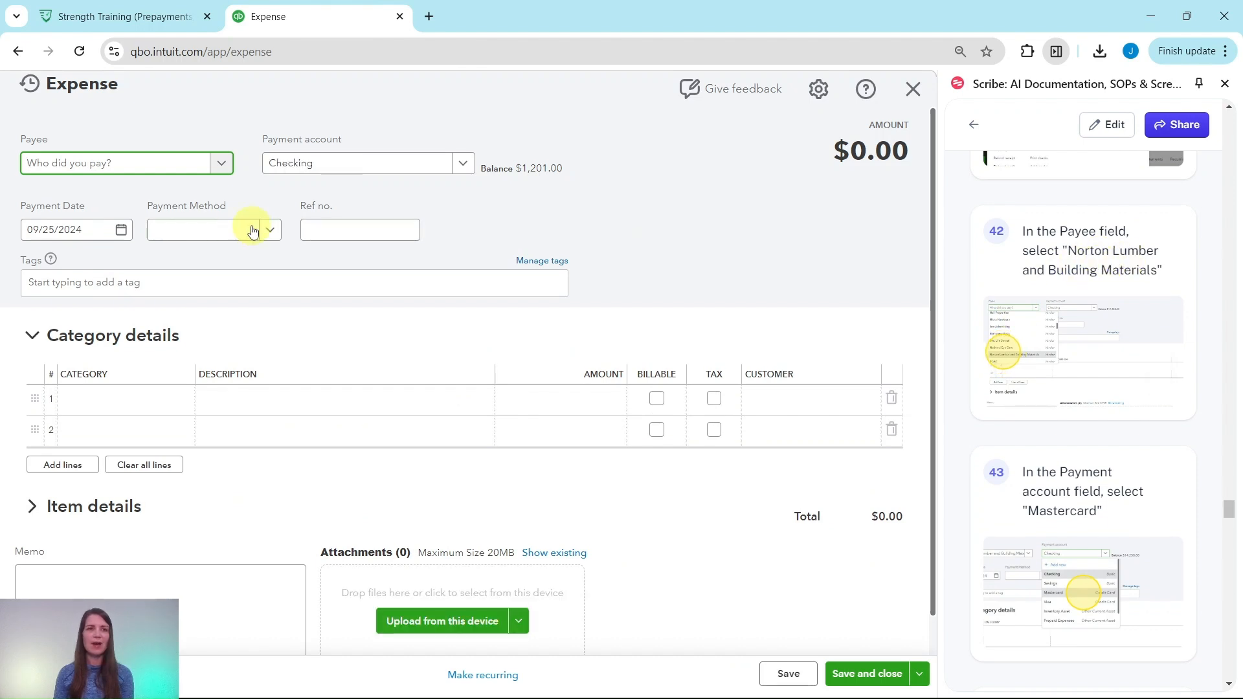
pyautogui.click(225, 170)
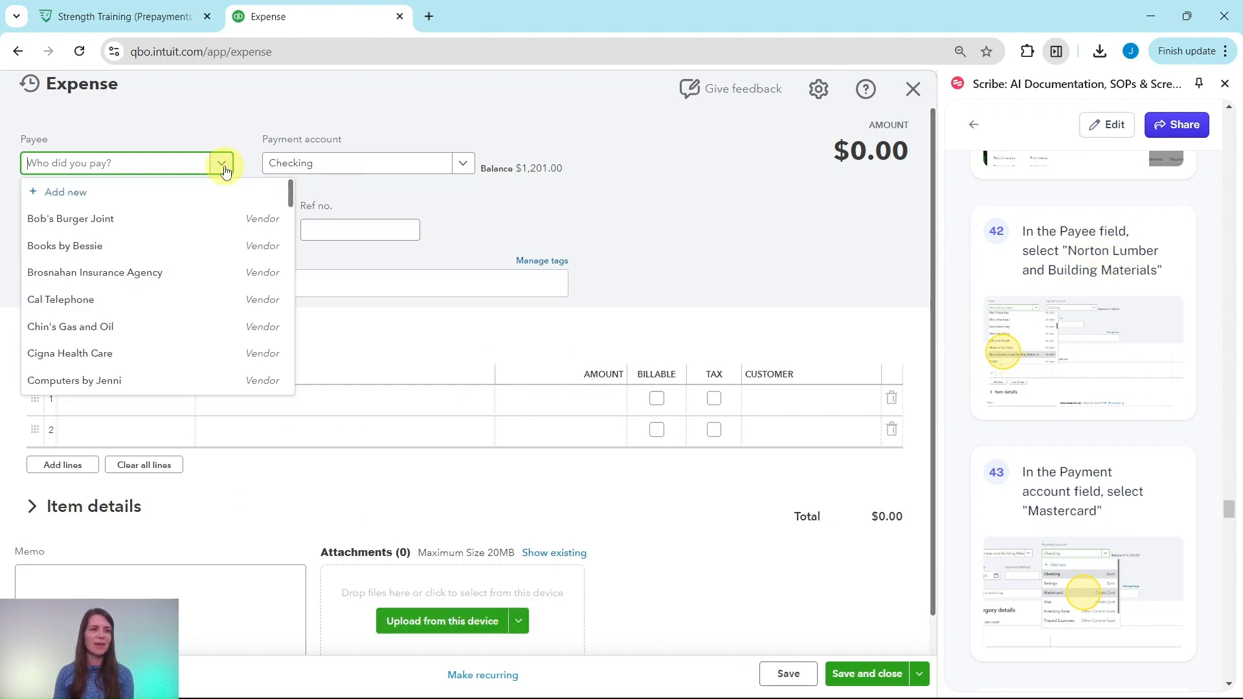
pyautogui.scroll(-4, 170, 220)
pyautogui.scroll(-3, 168, 220)
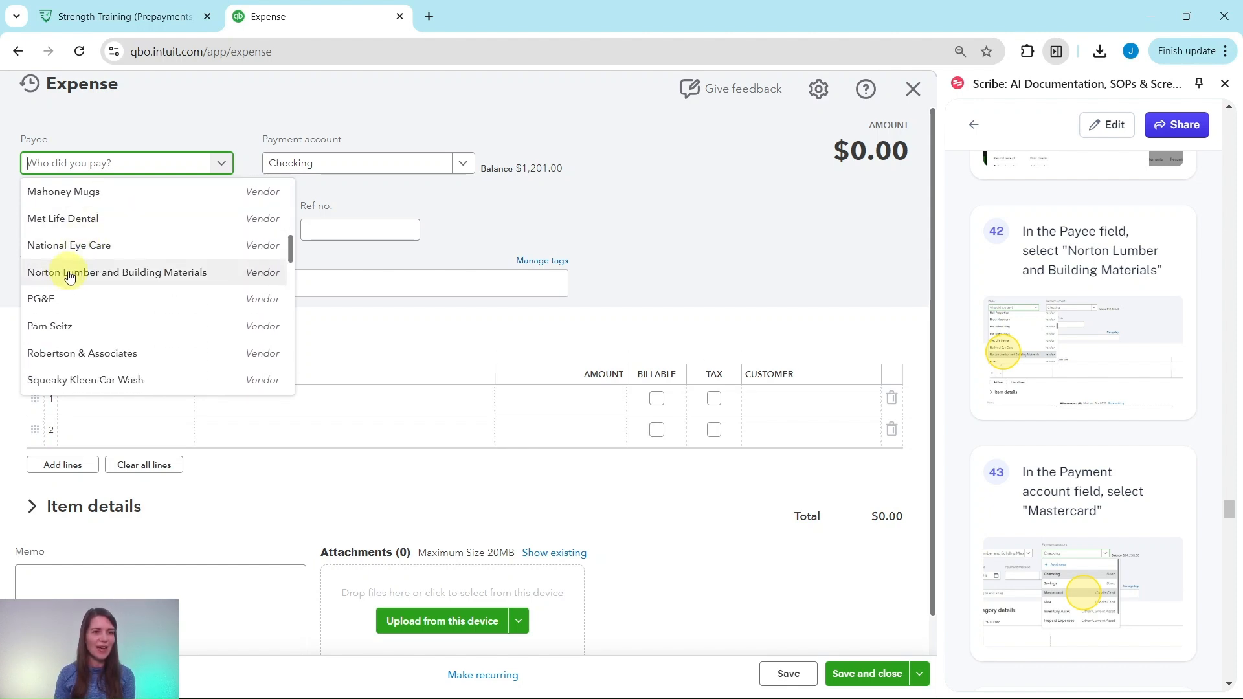
pyautogui.click(69, 273)
# - Set the expense's payment account to Mastercard, as guide step 43 instructs
pyautogui.scroll(-4, 1084, 318)
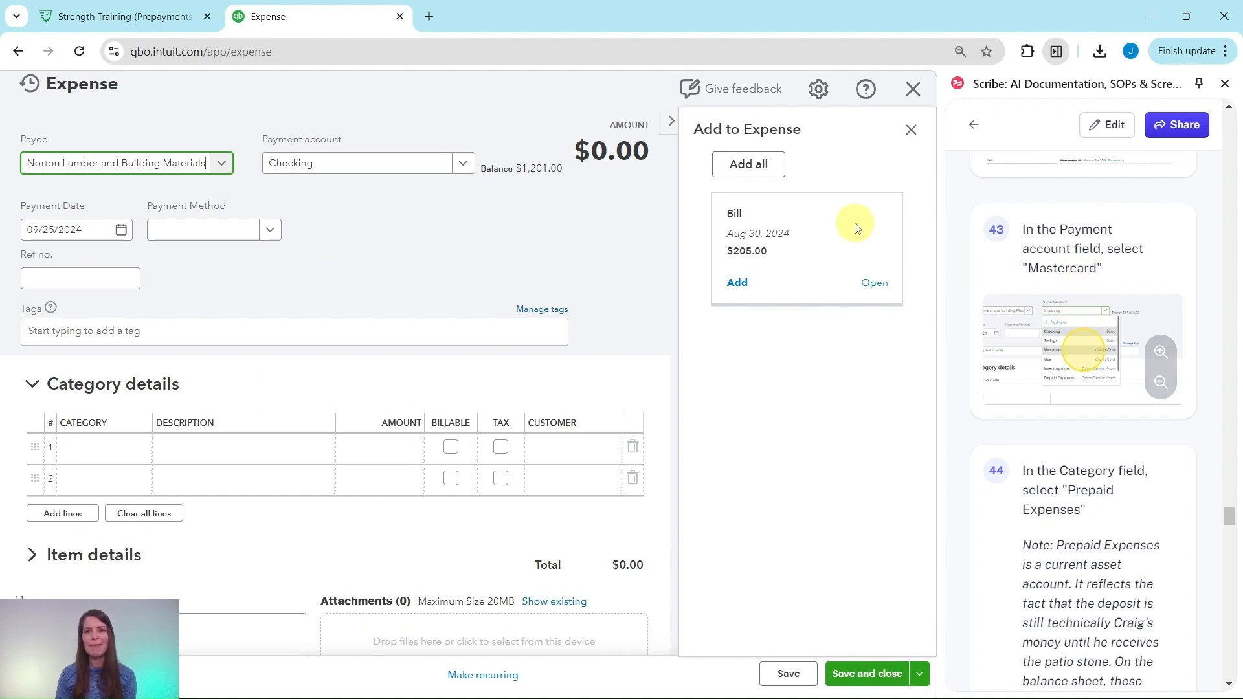
pyautogui.click(345, 167)
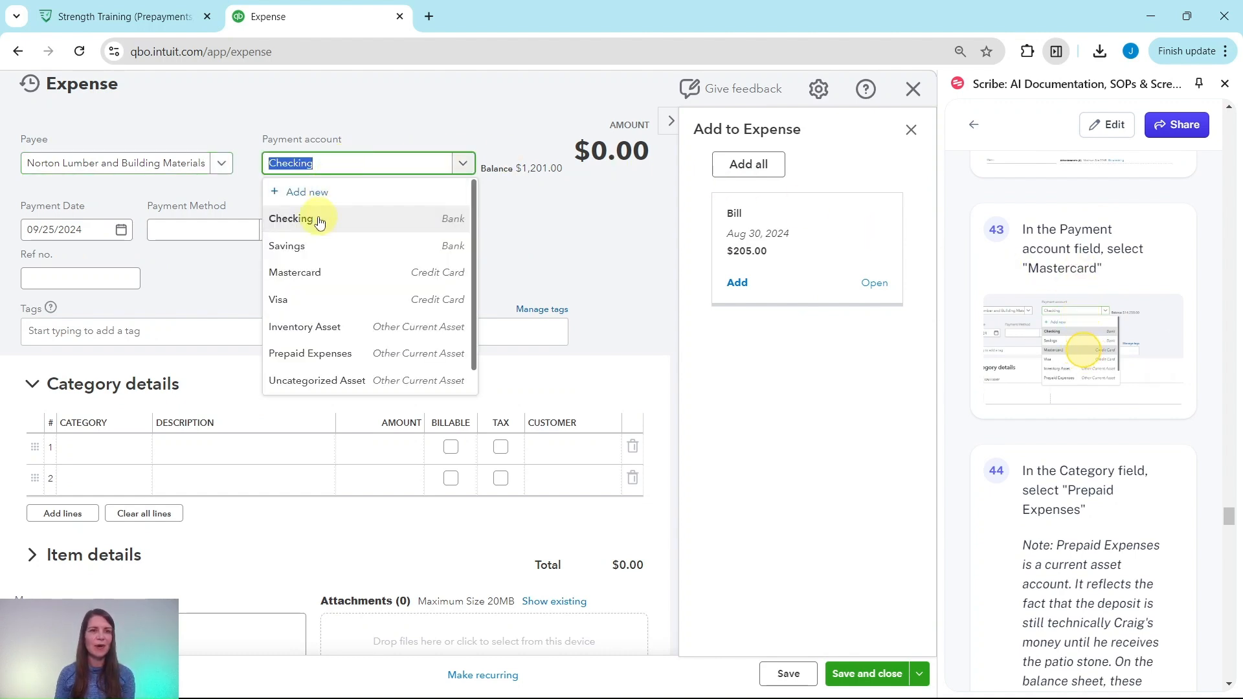
pyautogui.click(309, 273)
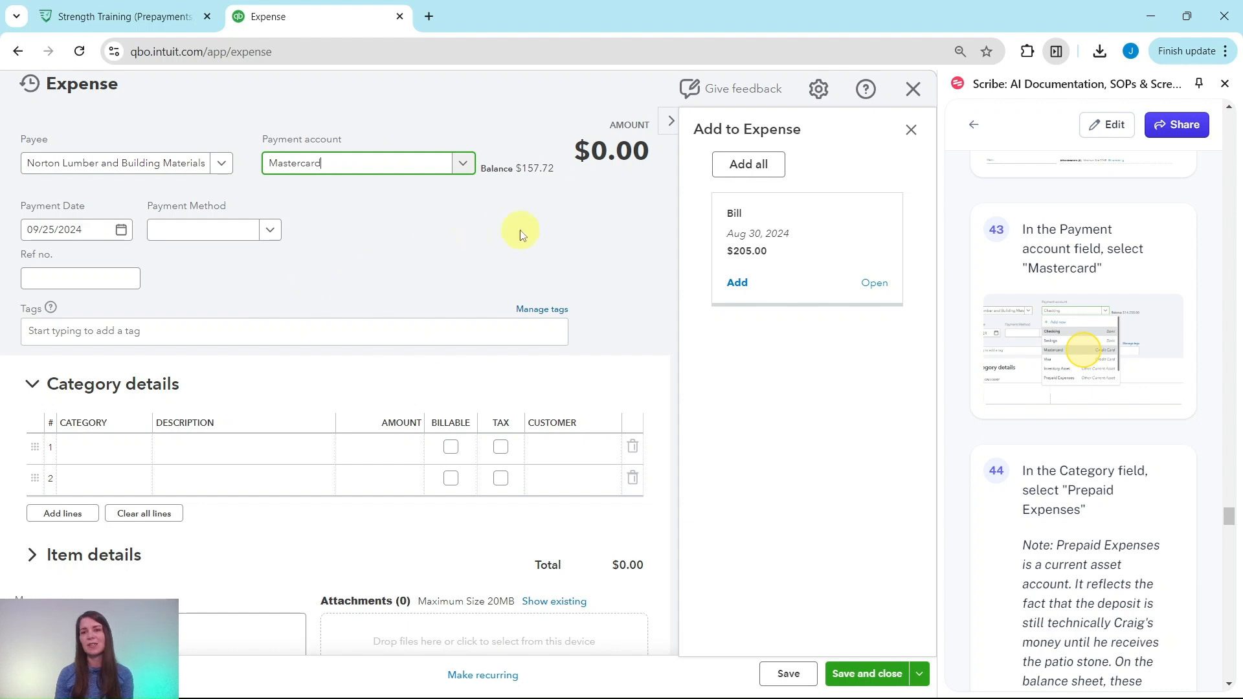
# - Read guide step 44's note on Prepaid Expenses and collapse the suggested bills beside the expense
pyautogui.scroll(-3, 1085, 285)
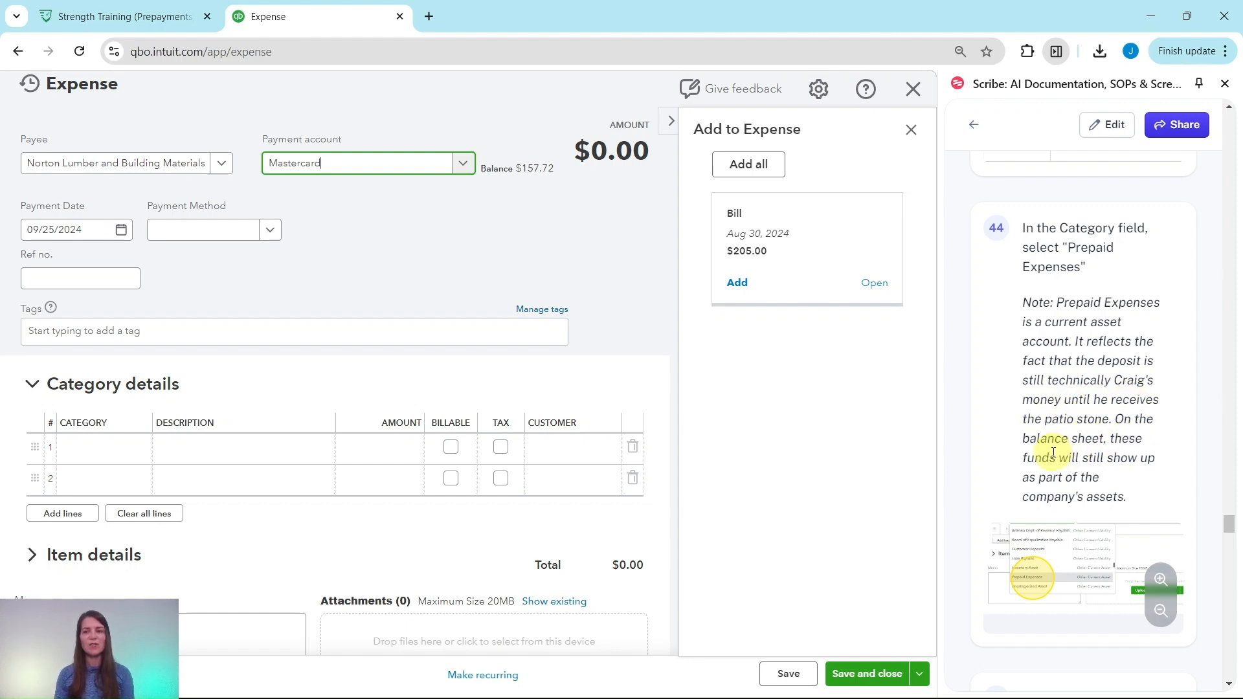
pyautogui.scroll(-1, 1075, 469)
pyautogui.scroll(-1, 1081, 469)
pyautogui.scroll(1, 1081, 466)
pyautogui.scroll(1, 1090, 459)
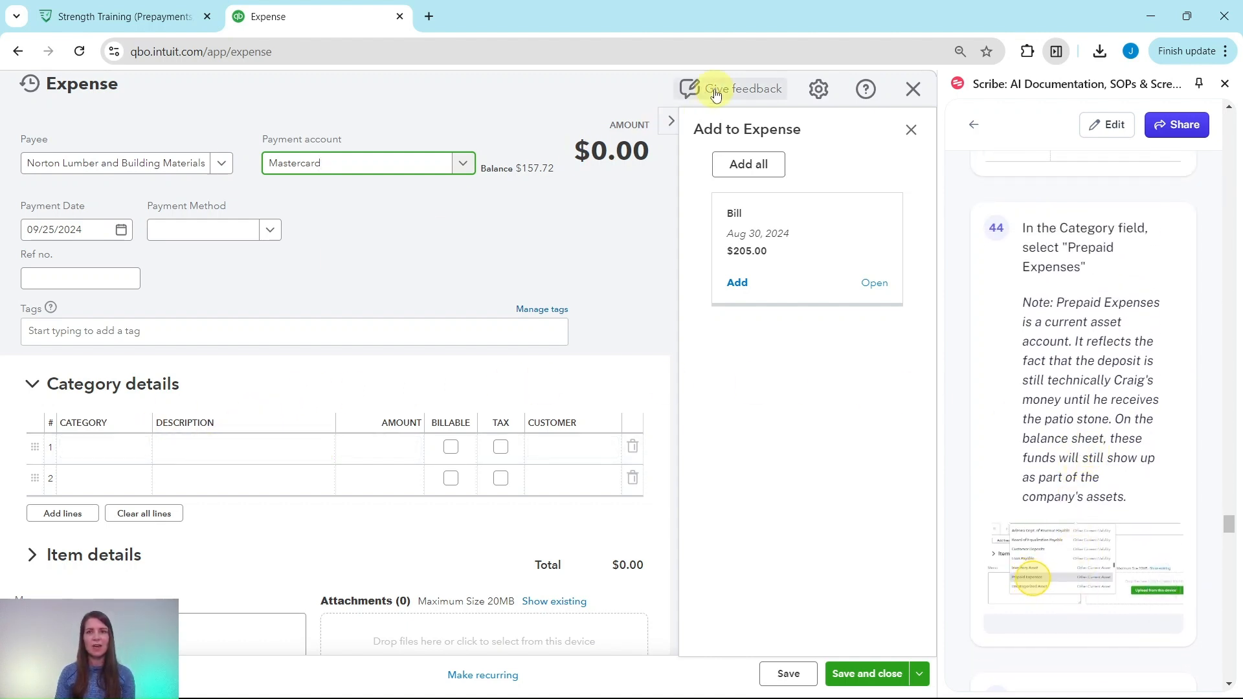
pyautogui.click(672, 125)
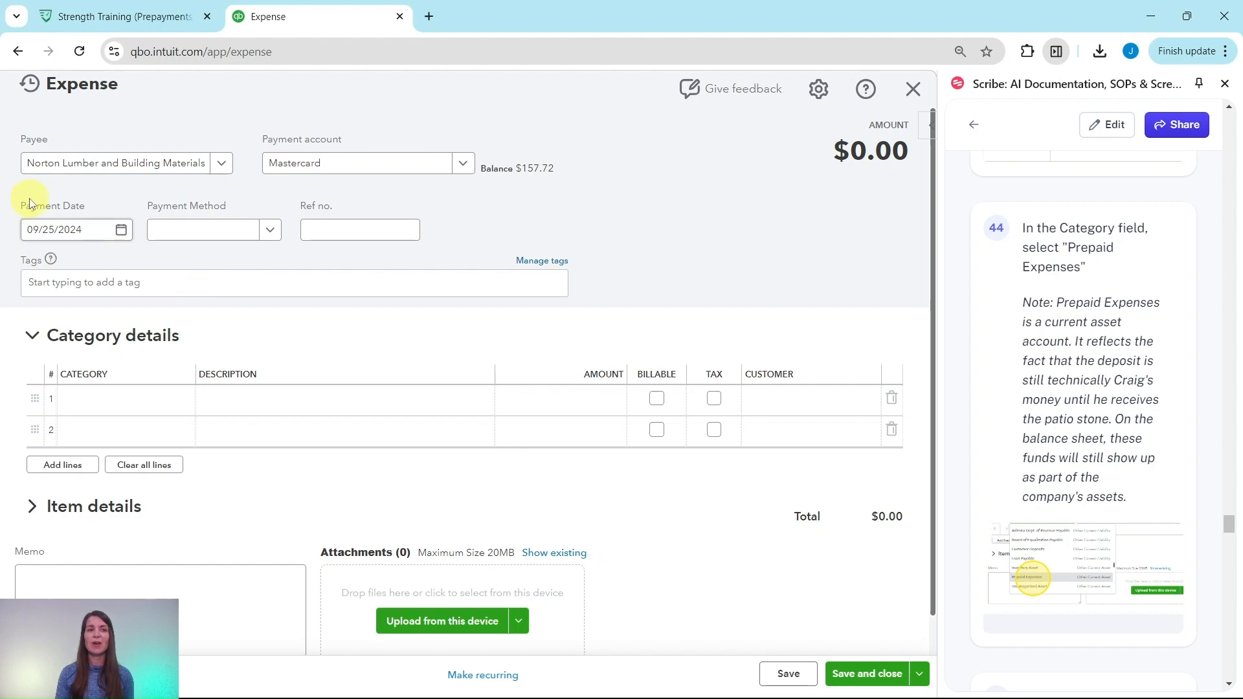
# - Keep the payment date and set the category of the expense's first line to Prepaid Expenses
pyautogui.click(68, 227)
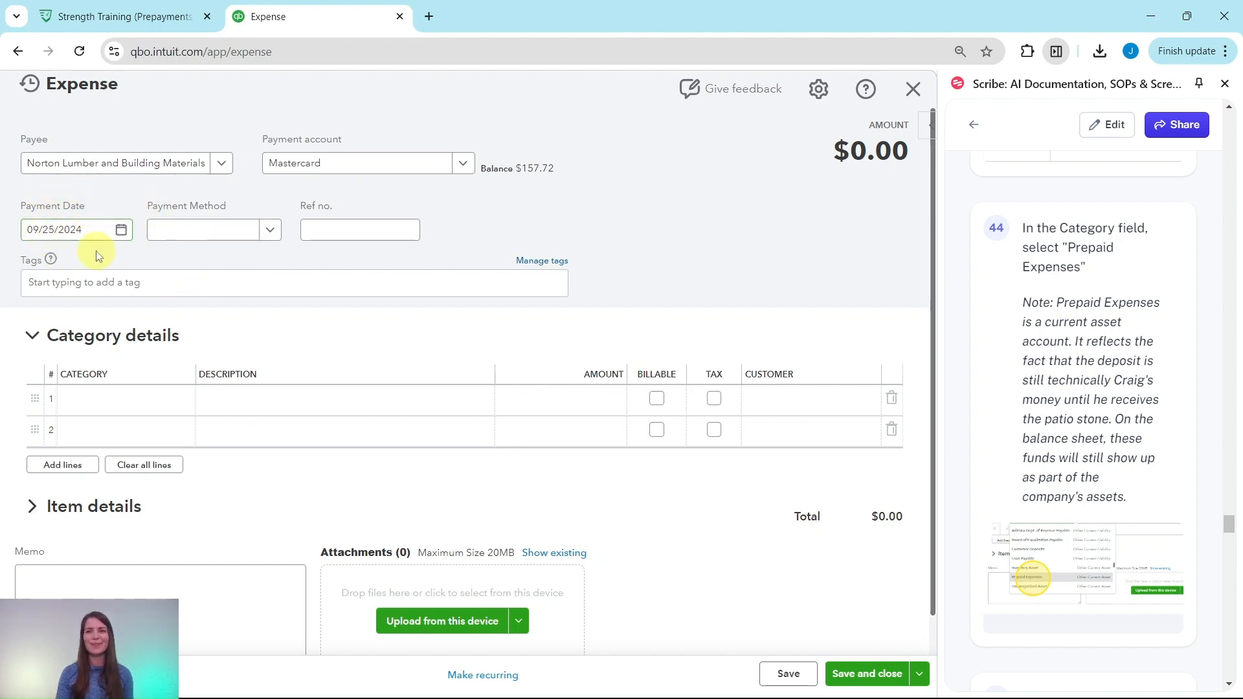
pyautogui.click(119, 401)
pyautogui.click(108, 403)
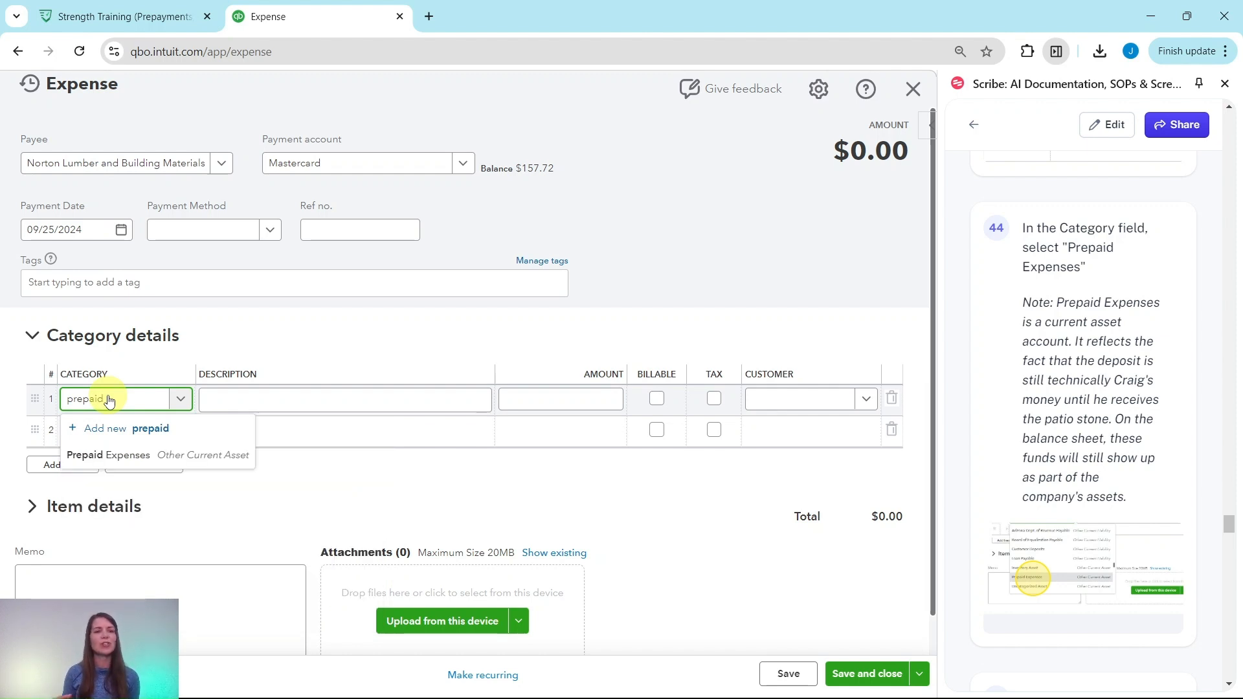
pyautogui.click(91, 454)
# - Describe the Prepaid Expenses line as Patio Stone and set its amount to 5250
pyautogui.scroll(-8, 1005, 386)
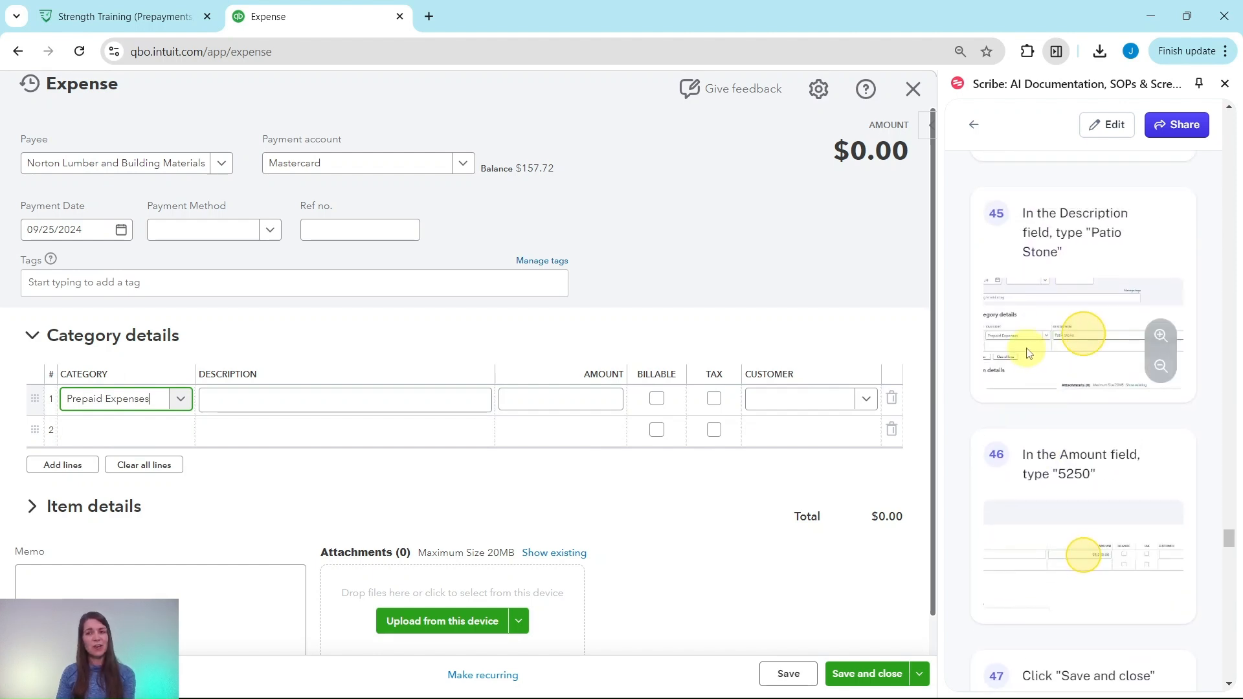
pyautogui.click(369, 398)
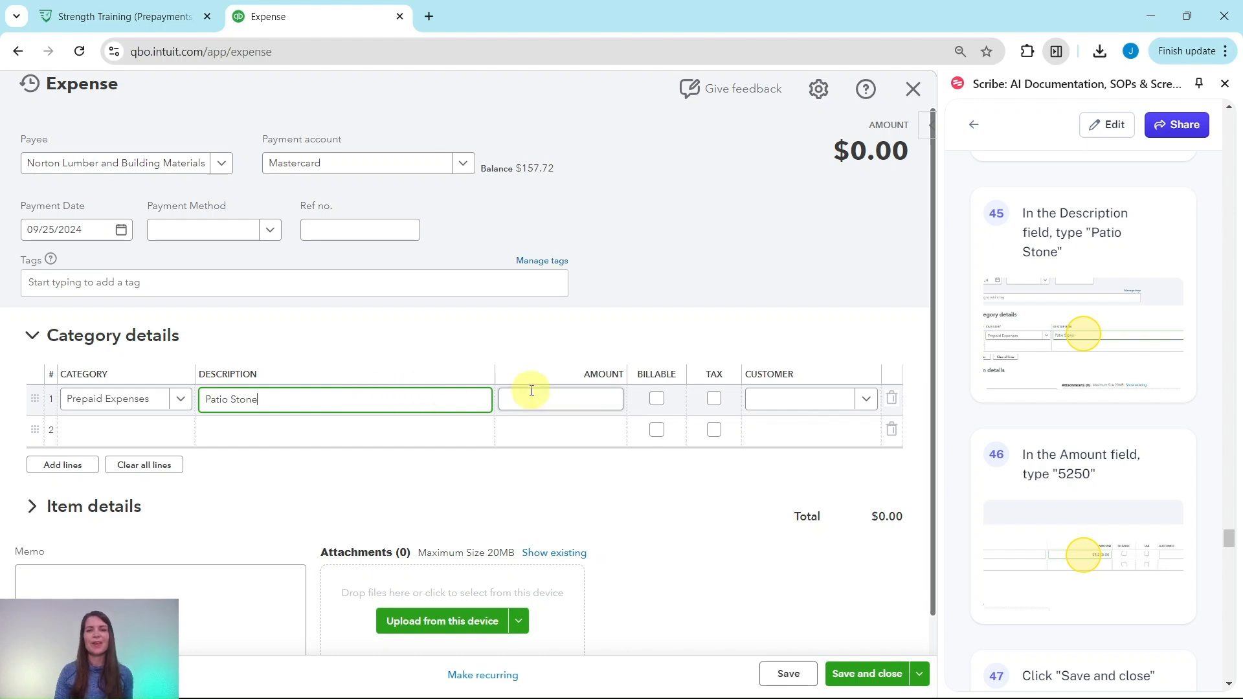
pyautogui.scroll(-3, 1029, 350)
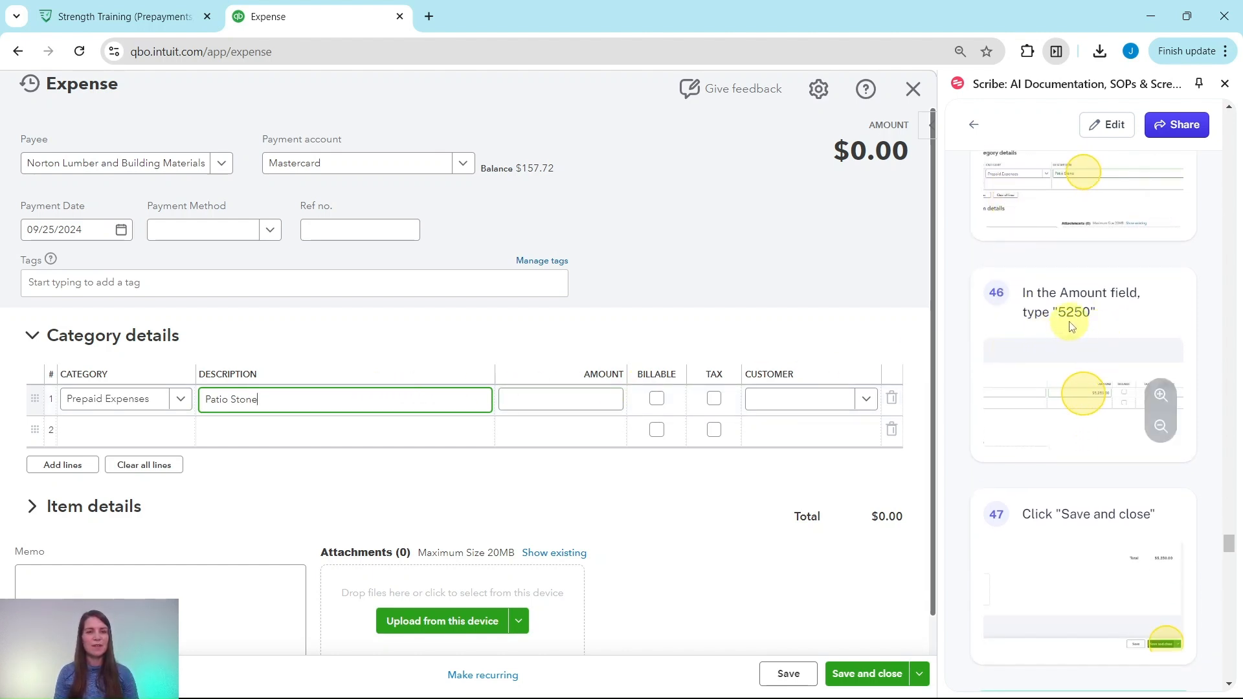
pyautogui.click(570, 394)
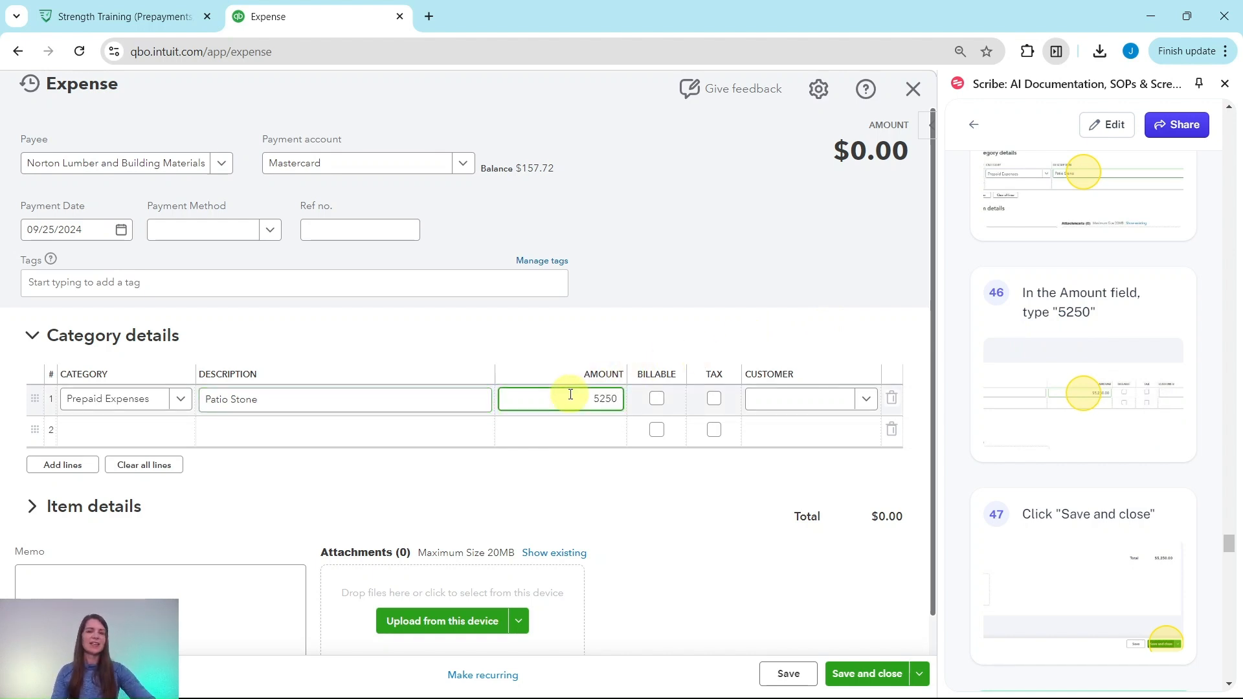
pyautogui.write('5250')
pyautogui.press('Tab')
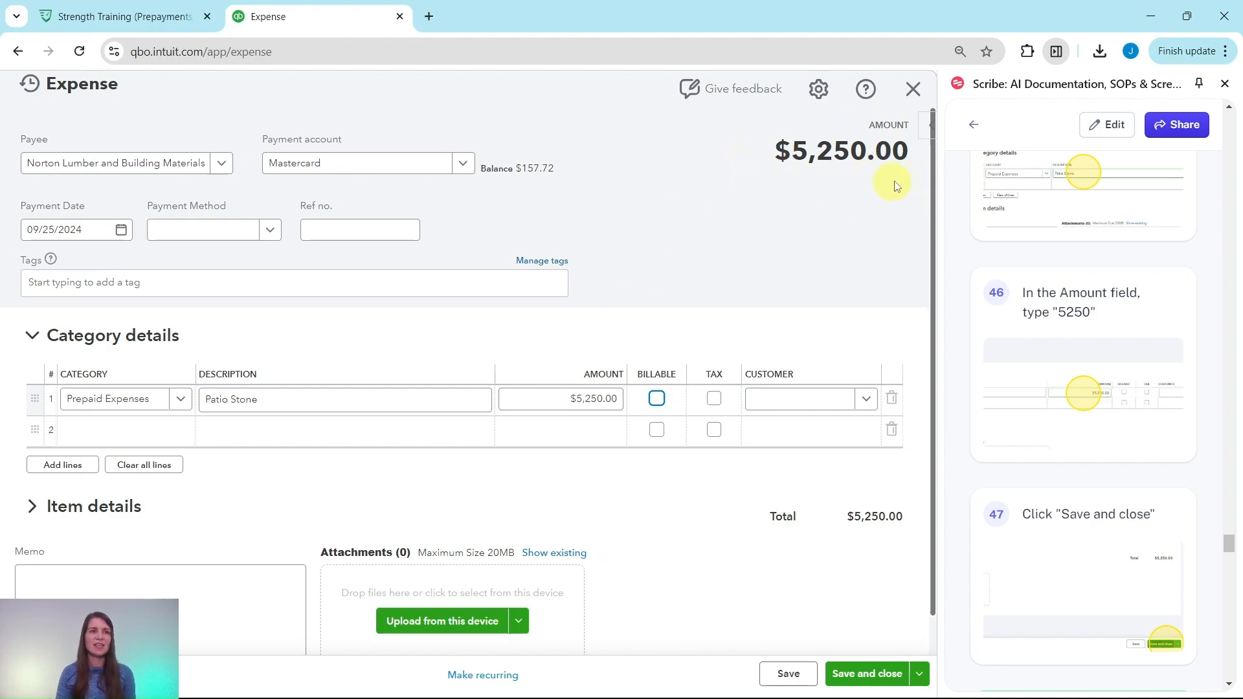
# - Save and close the expense, and read the guide's note on recording the patio stone bill from Norton
pyautogui.scroll(-4, 1014, 329)
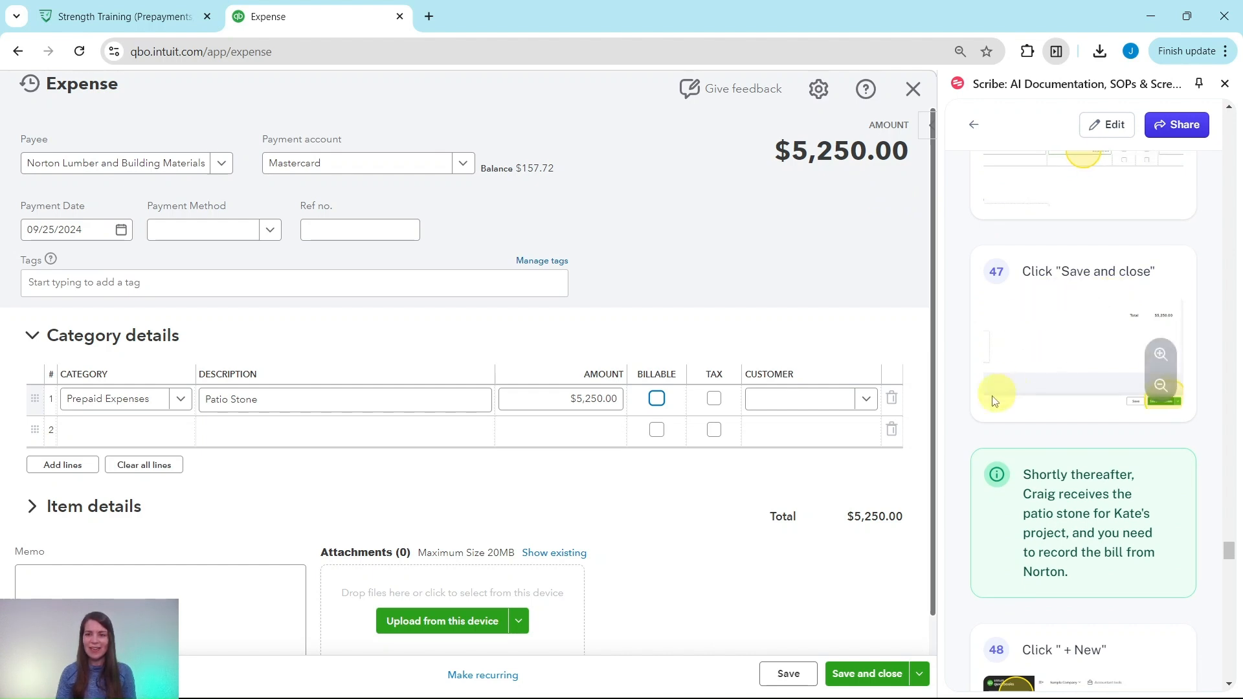
pyautogui.click(875, 678)
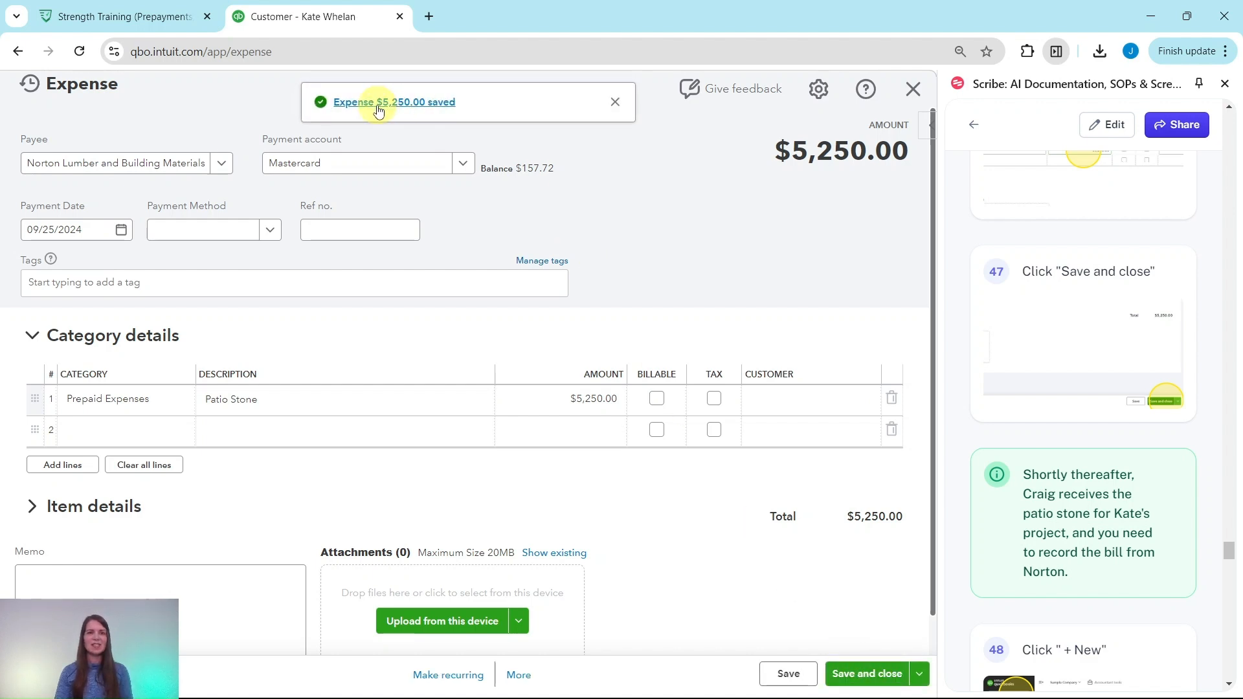
pyautogui.scroll(-5, 1073, 370)
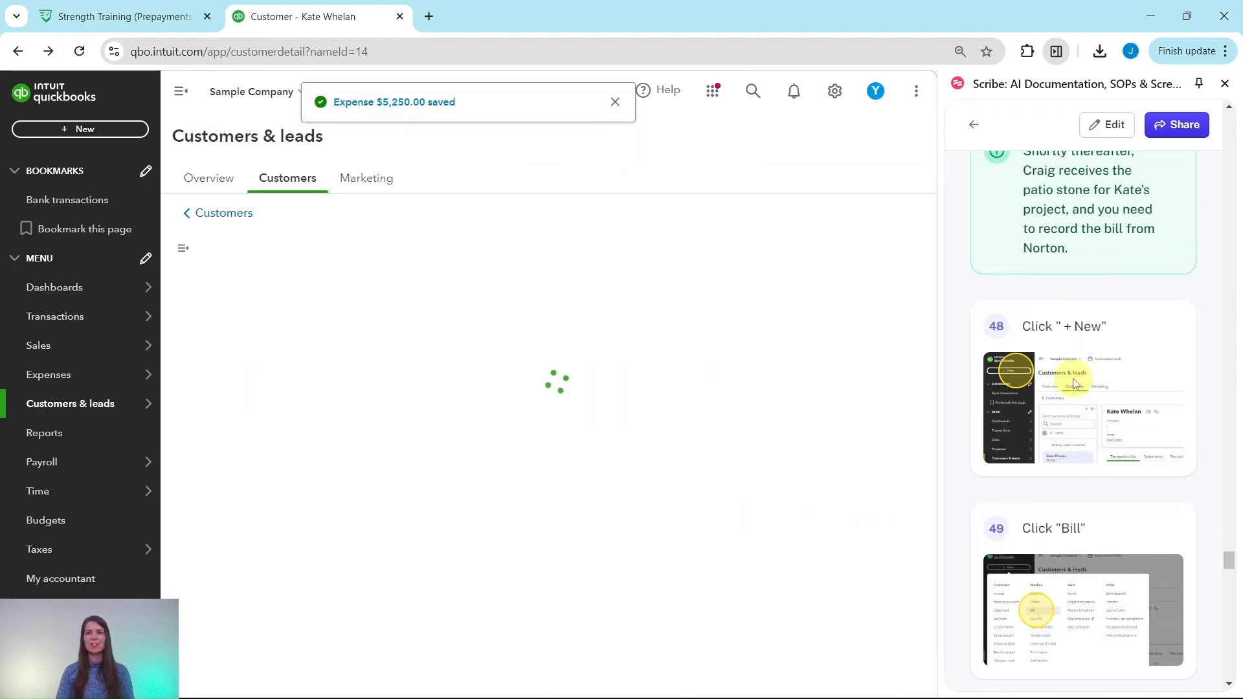
pyautogui.scroll(1, 1050, 269)
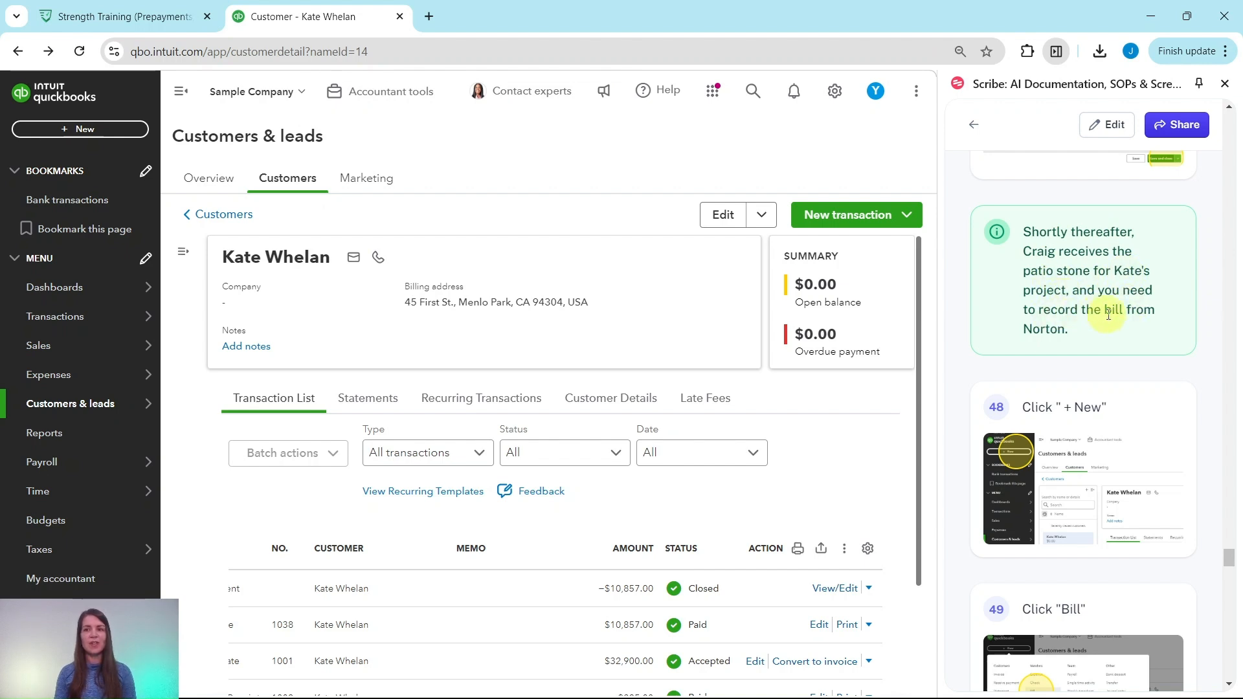
# - Start a new bill with Norton Lumber and Building Materials as the vendor, following guide steps 48 to 50
pyautogui.scroll(-3, 1087, 337)
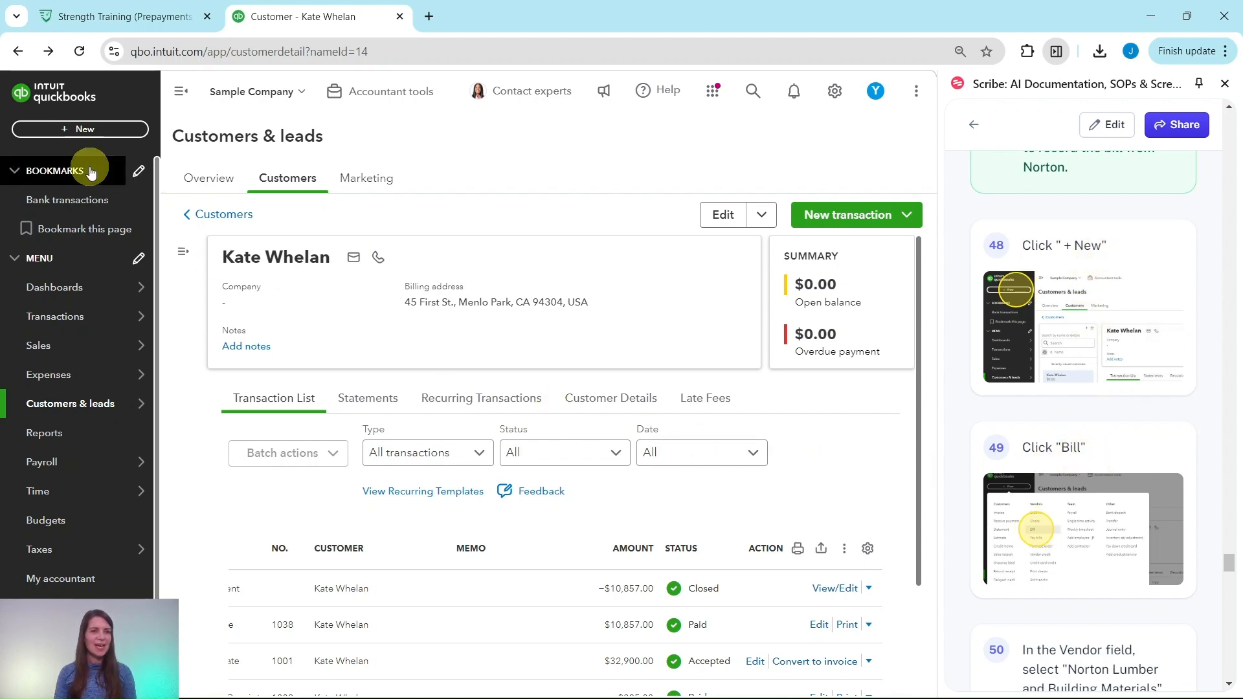
pyautogui.click(73, 133)
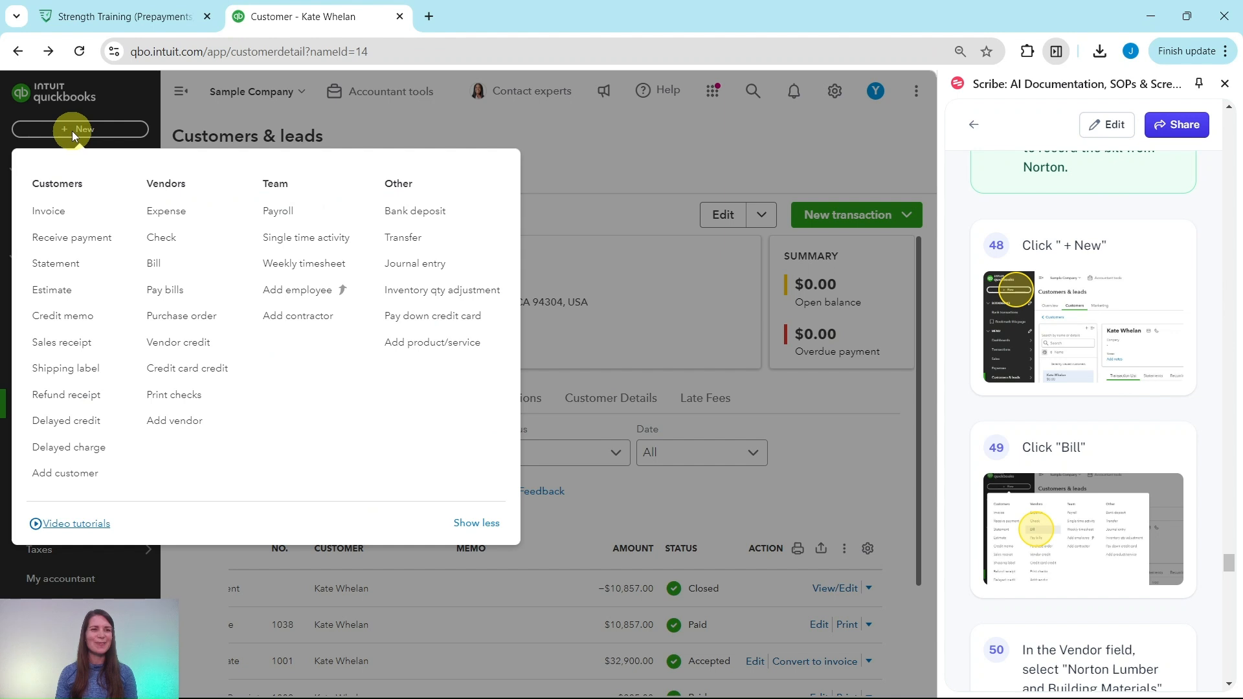
pyautogui.click(156, 264)
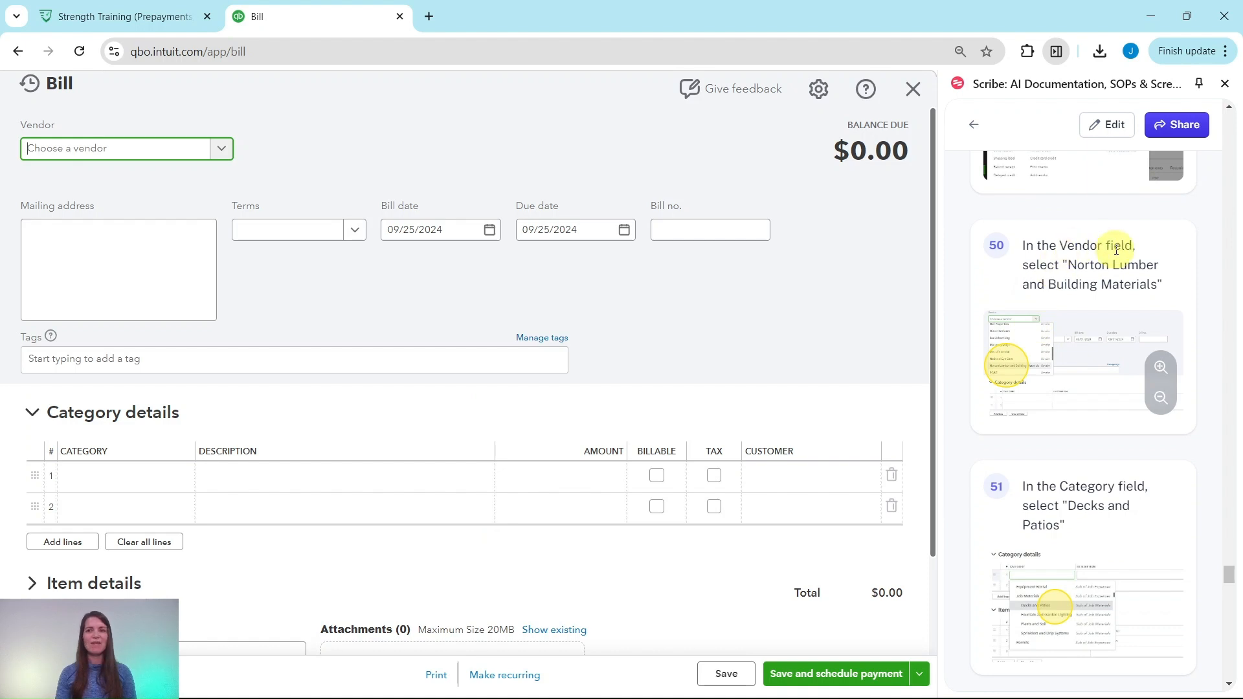
pyautogui.click(120, 150)
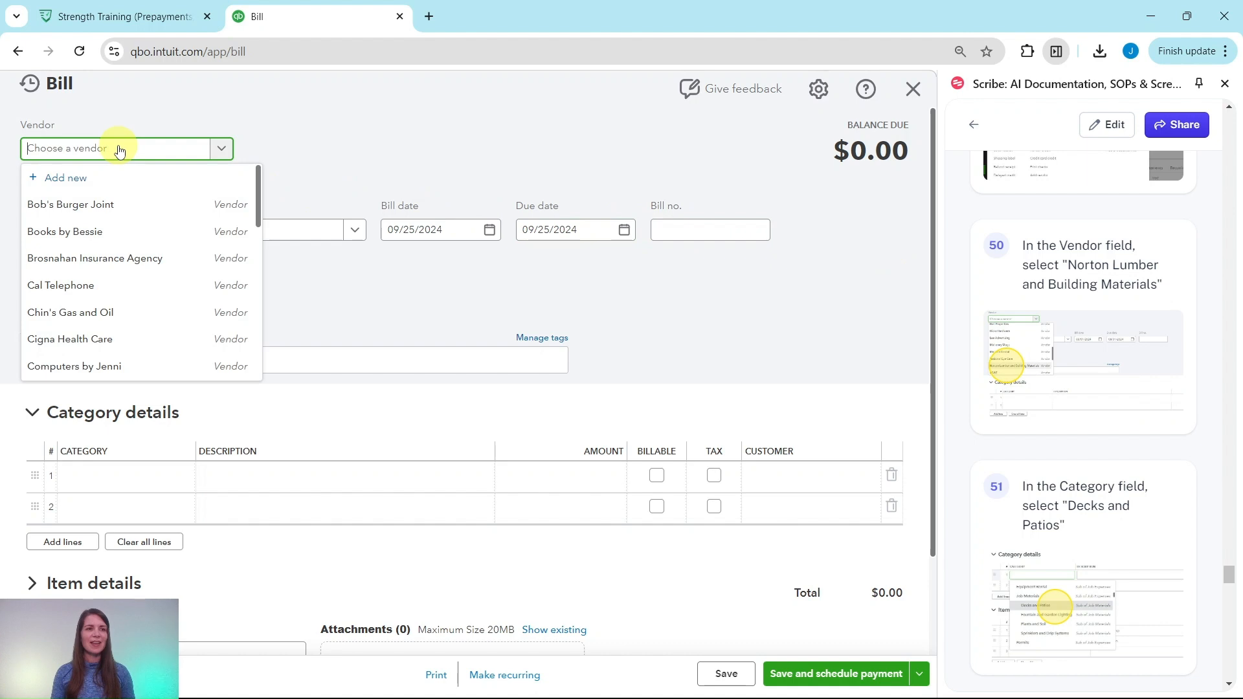
pyautogui.write('norton')
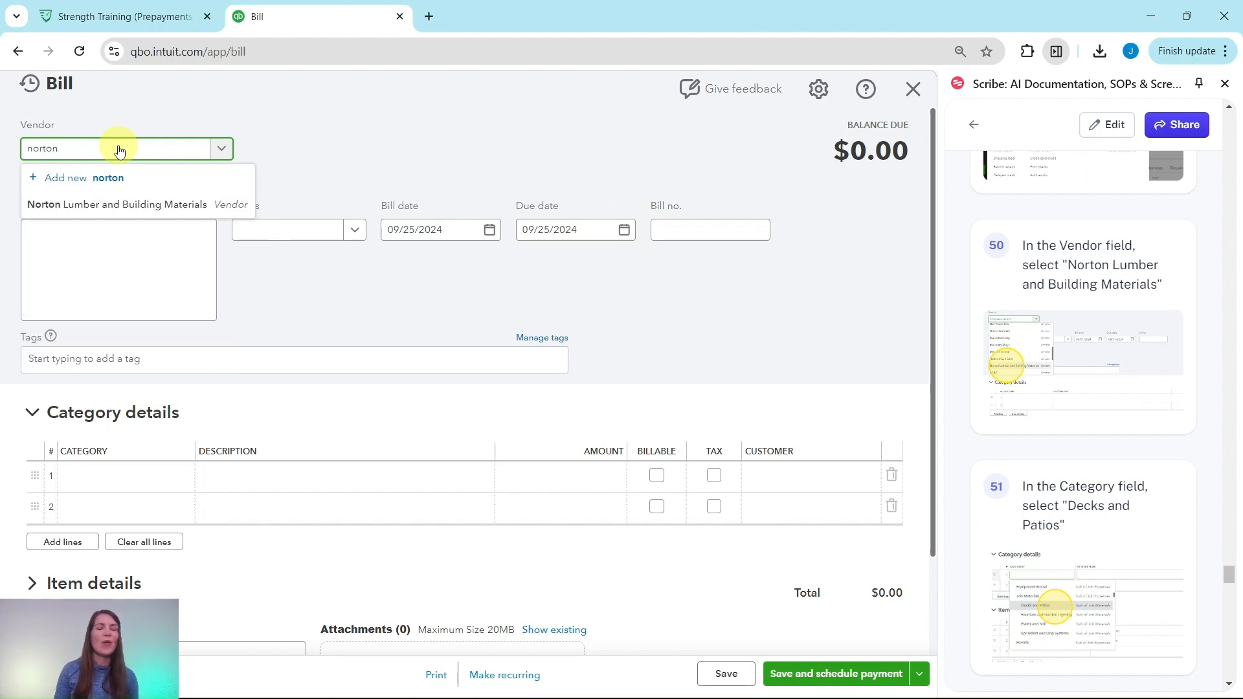
pyautogui.click(117, 205)
# - Set the category of the bill's first category line to Decks and Patios under Job Materials
pyautogui.scroll(-4, 1108, 352)
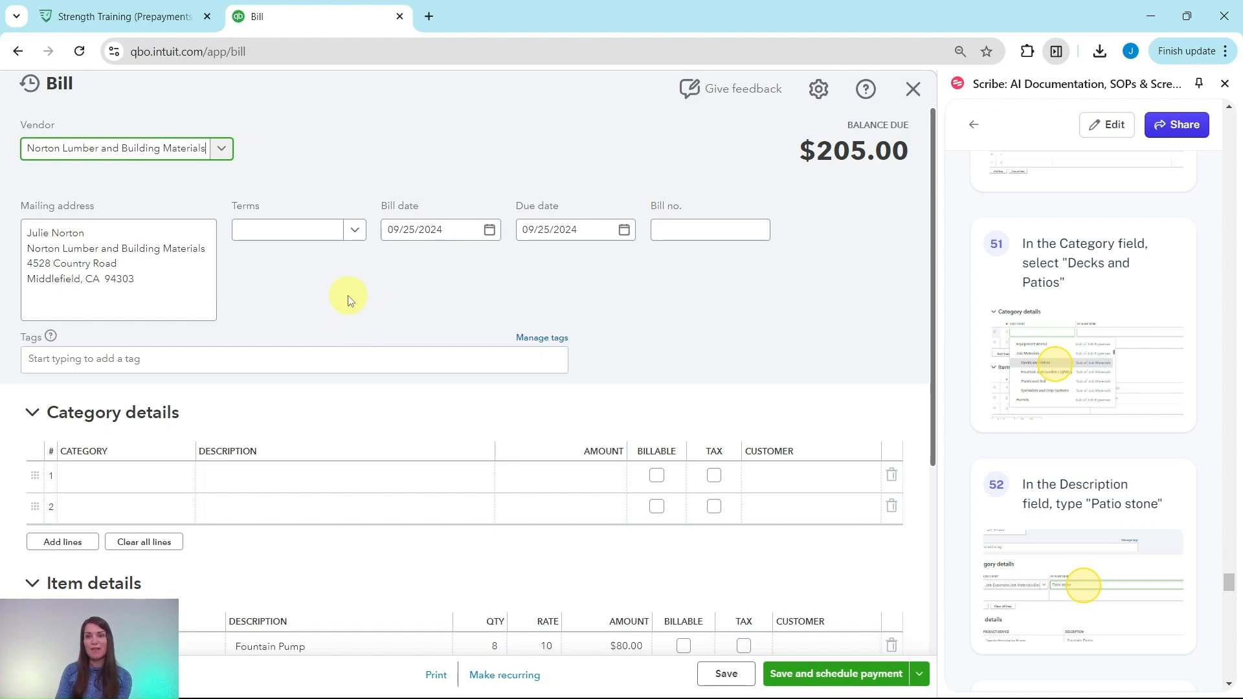
pyautogui.scroll(-1, 347, 300)
pyautogui.click(97, 394)
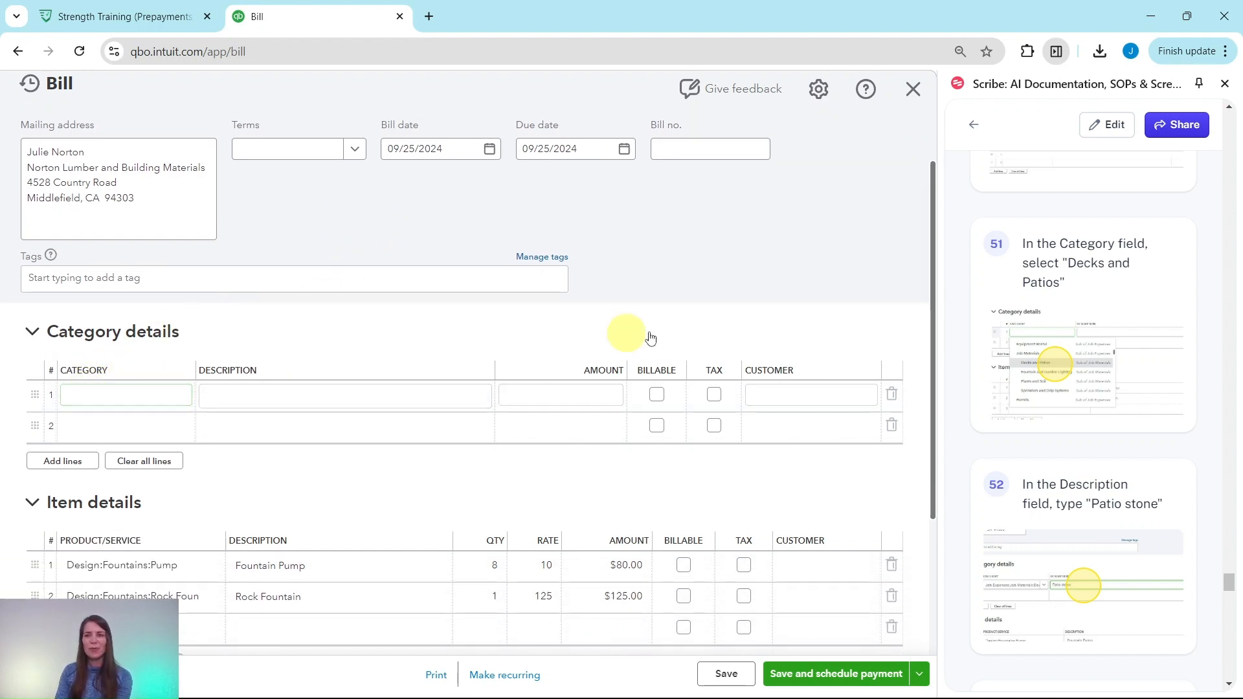
pyautogui.click(146, 400)
pyautogui.scroll(-5, 272, 473)
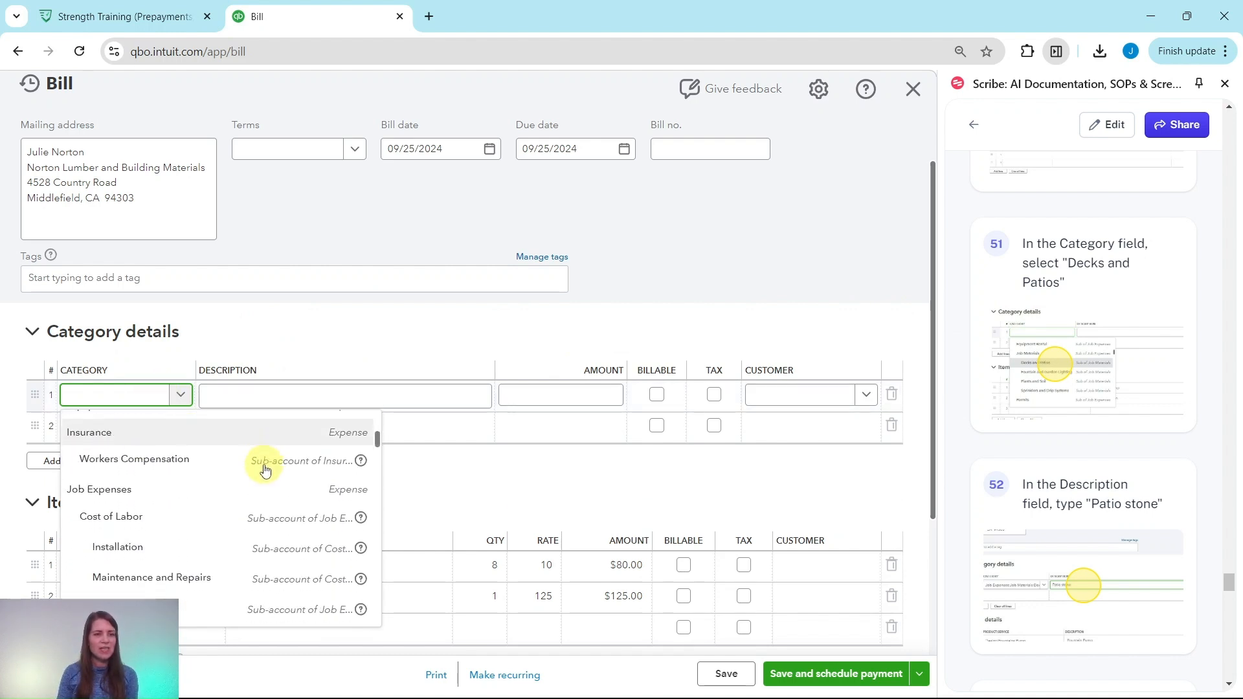
pyautogui.scroll(-4, 264, 470)
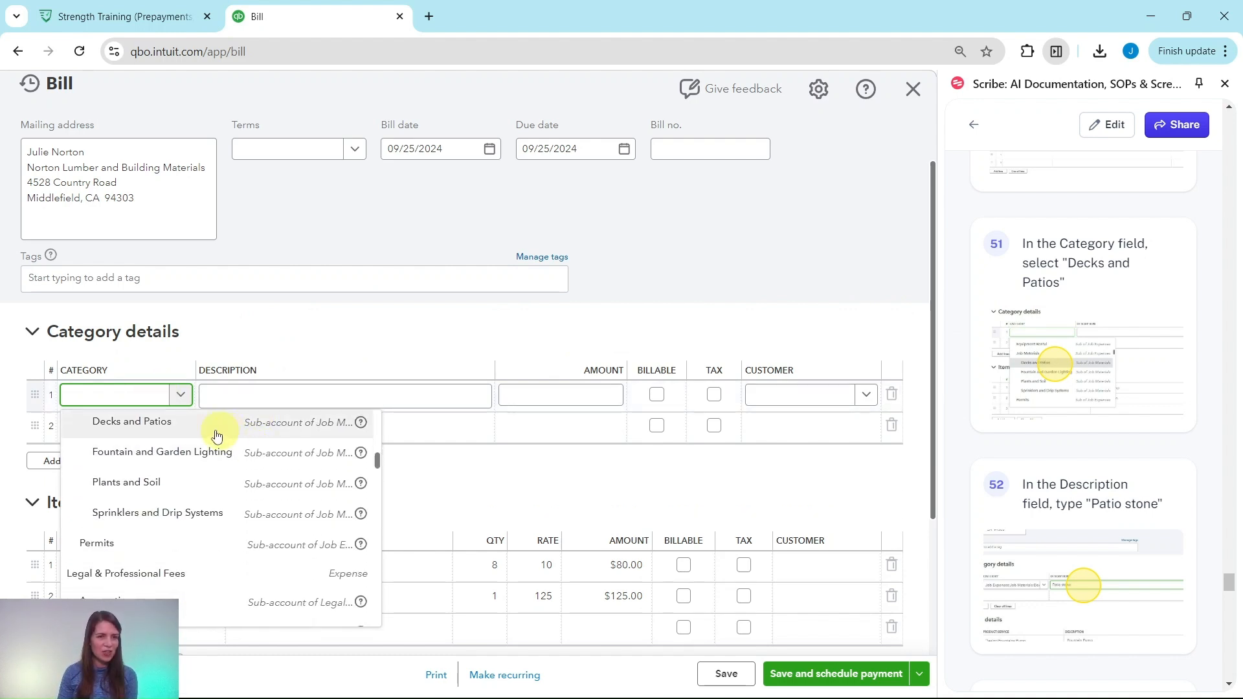
pyautogui.click(111, 425)
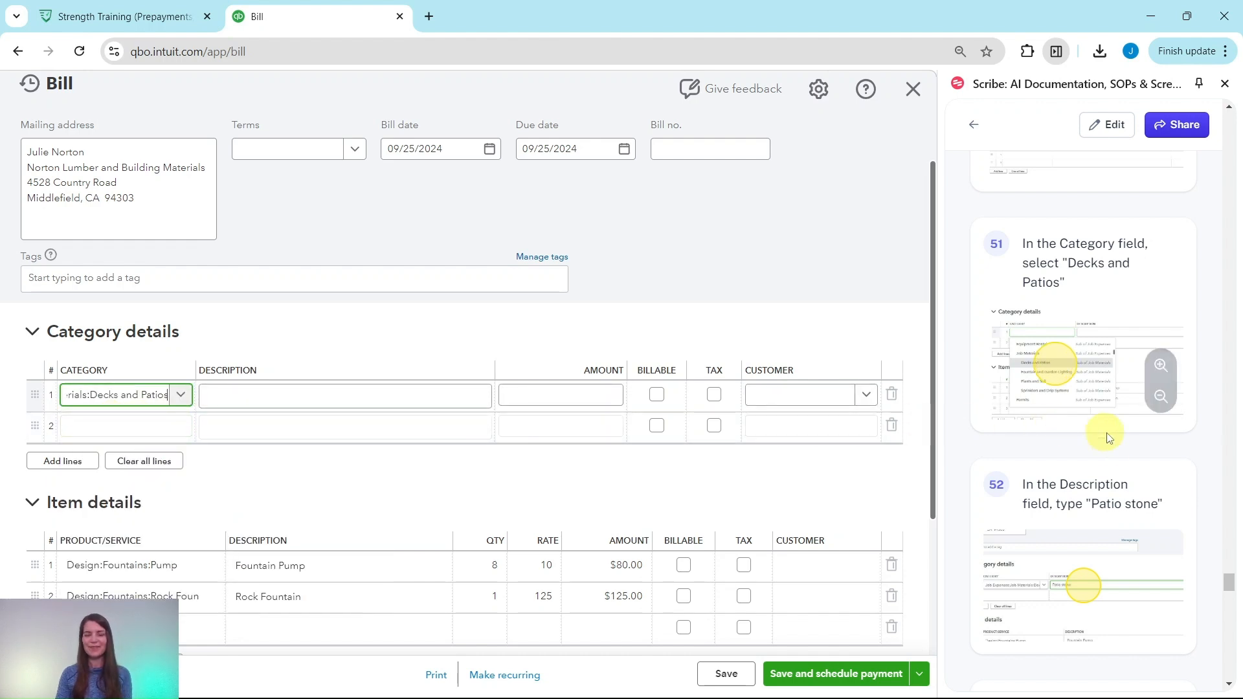
# - Describe the bill's Decks and Patios line as Patio Stone, set its amount to 15000, and bring up guide step 54
pyautogui.scroll(-4, 1105, 437)
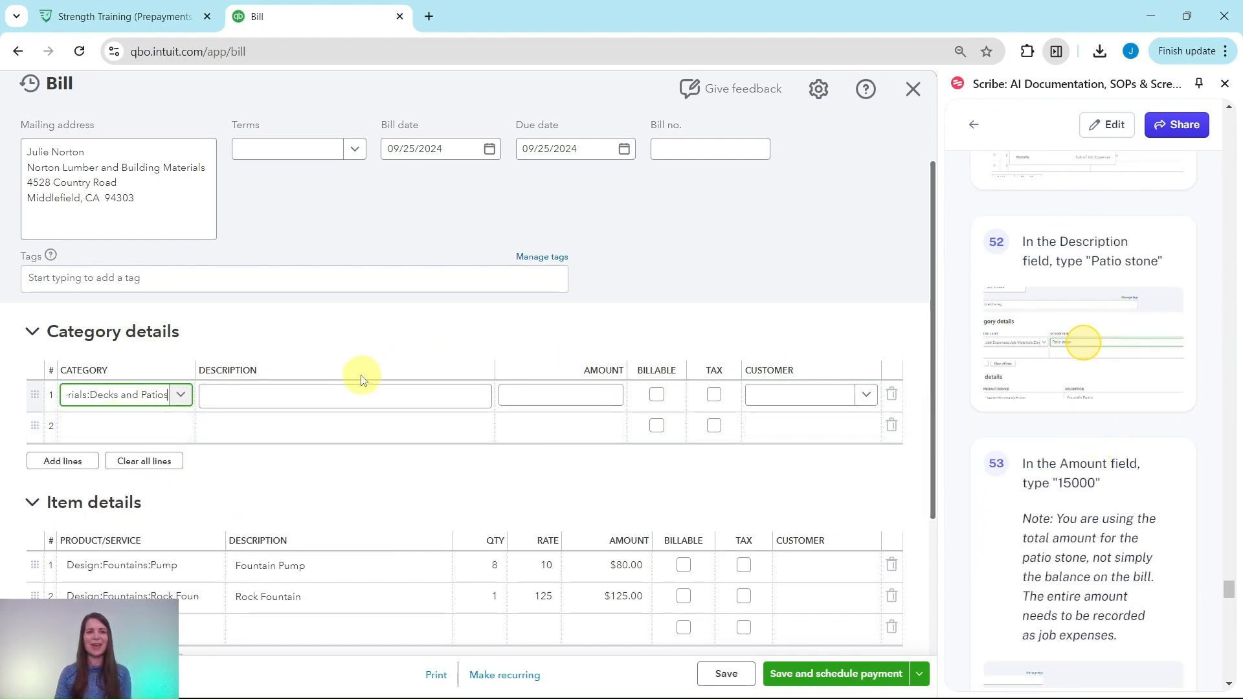
pyautogui.click(334, 400)
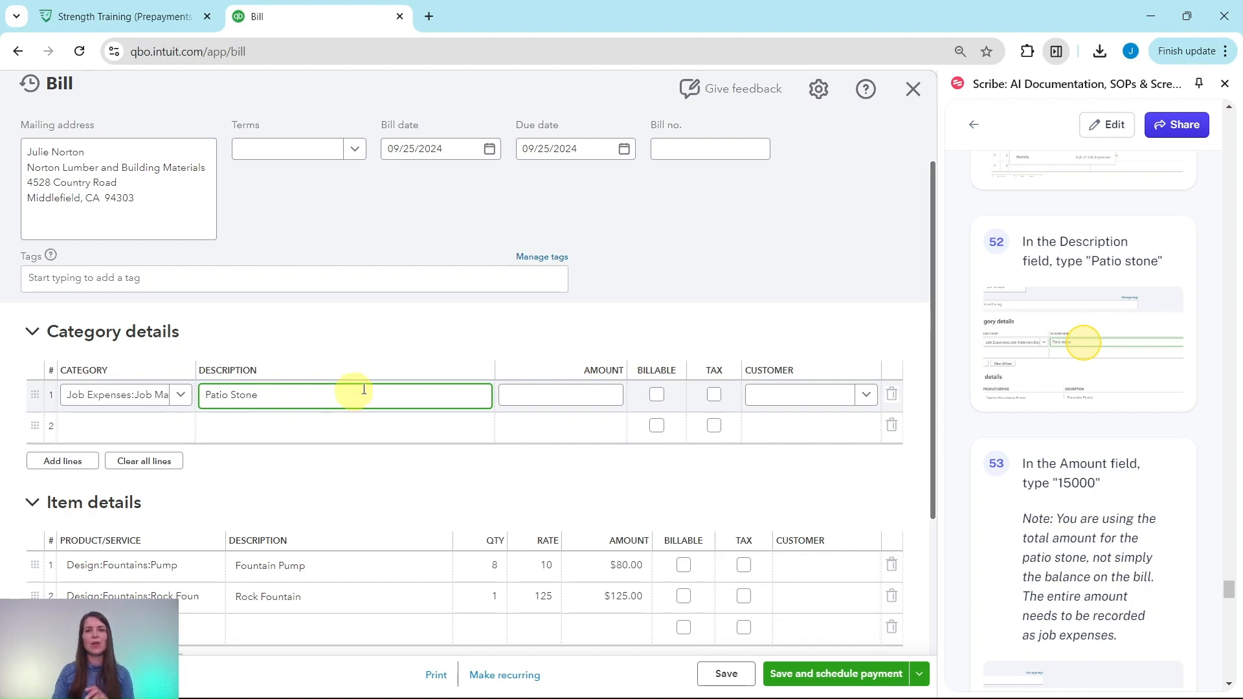
pyautogui.scroll(-4, 1051, 292)
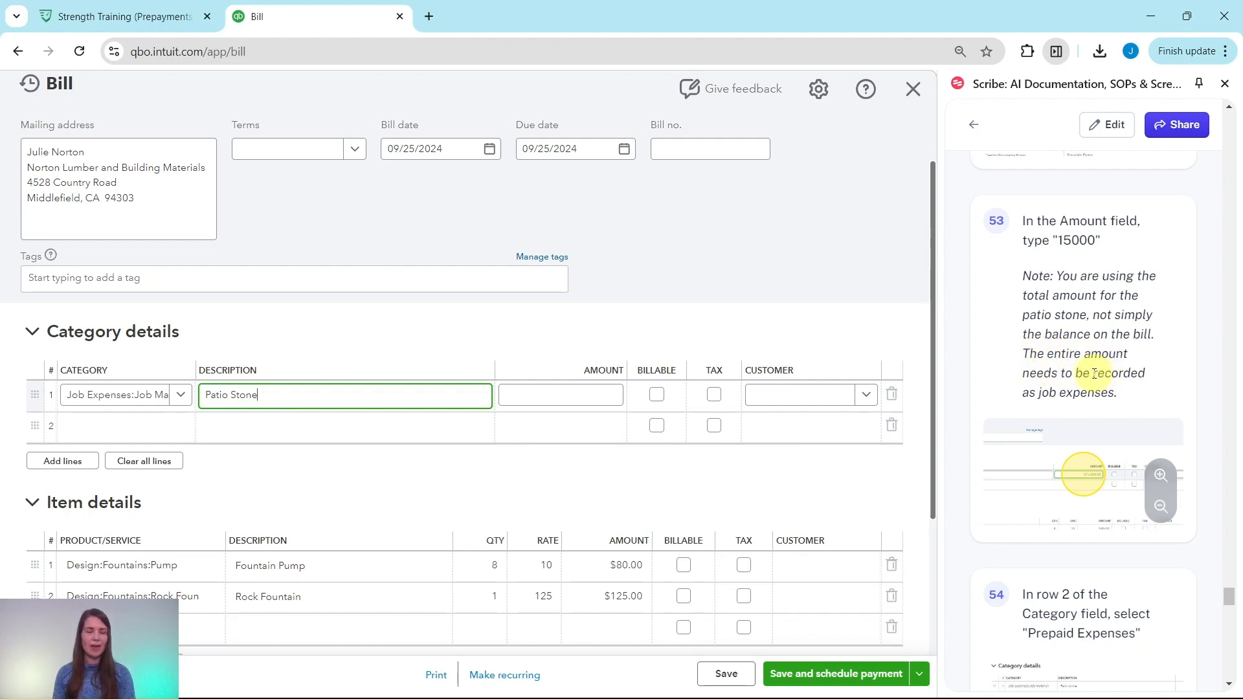
pyautogui.click(584, 397)
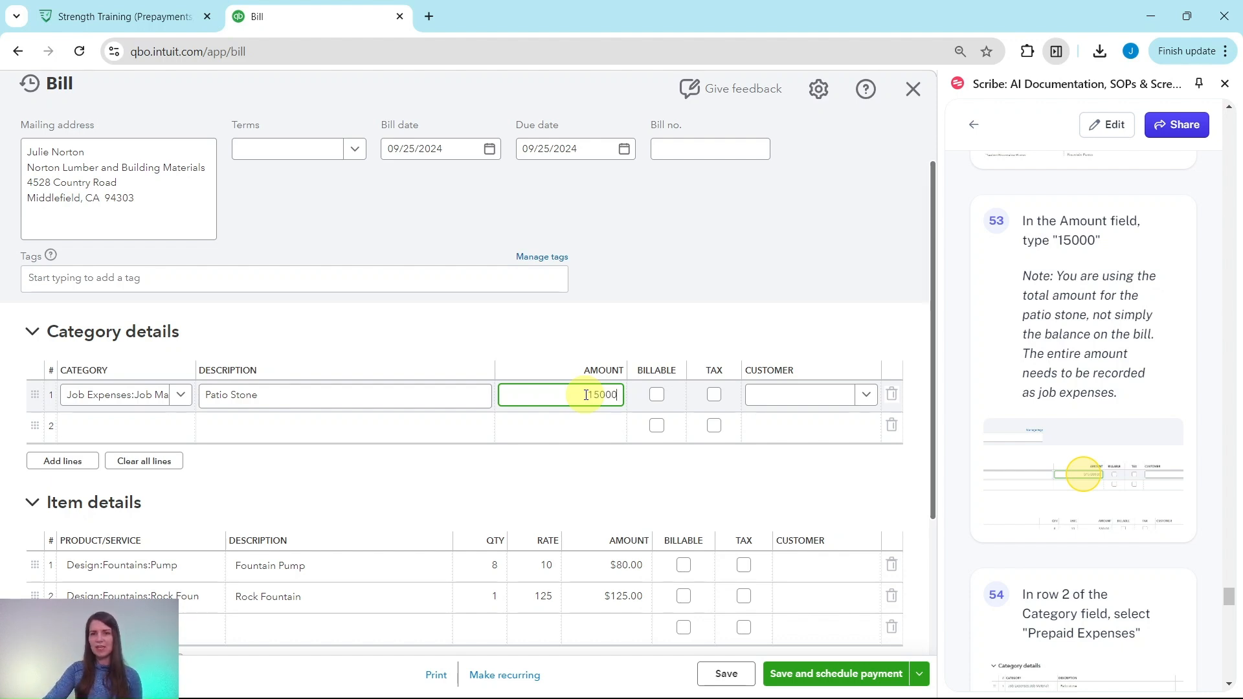
pyautogui.scroll(-4, 1101, 383)
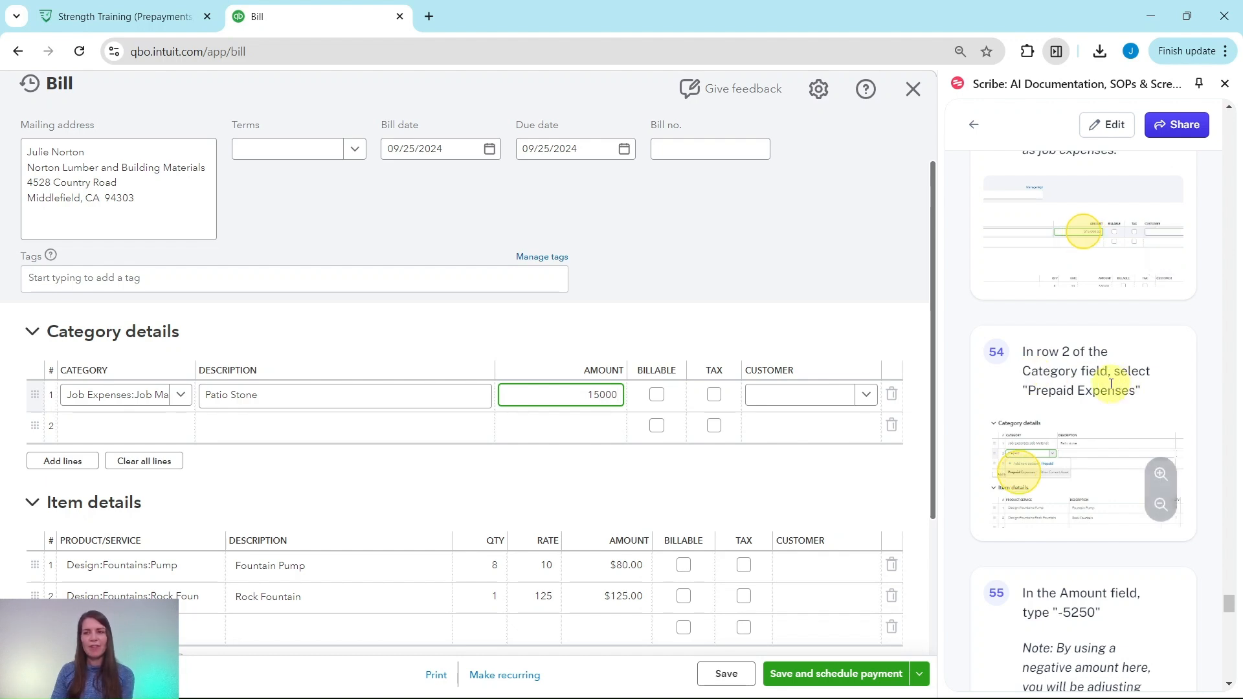
# - Set the category of the bill's second category line to Prepaid Expenses, following guide step 54
pyautogui.scroll(-2, 1111, 384)
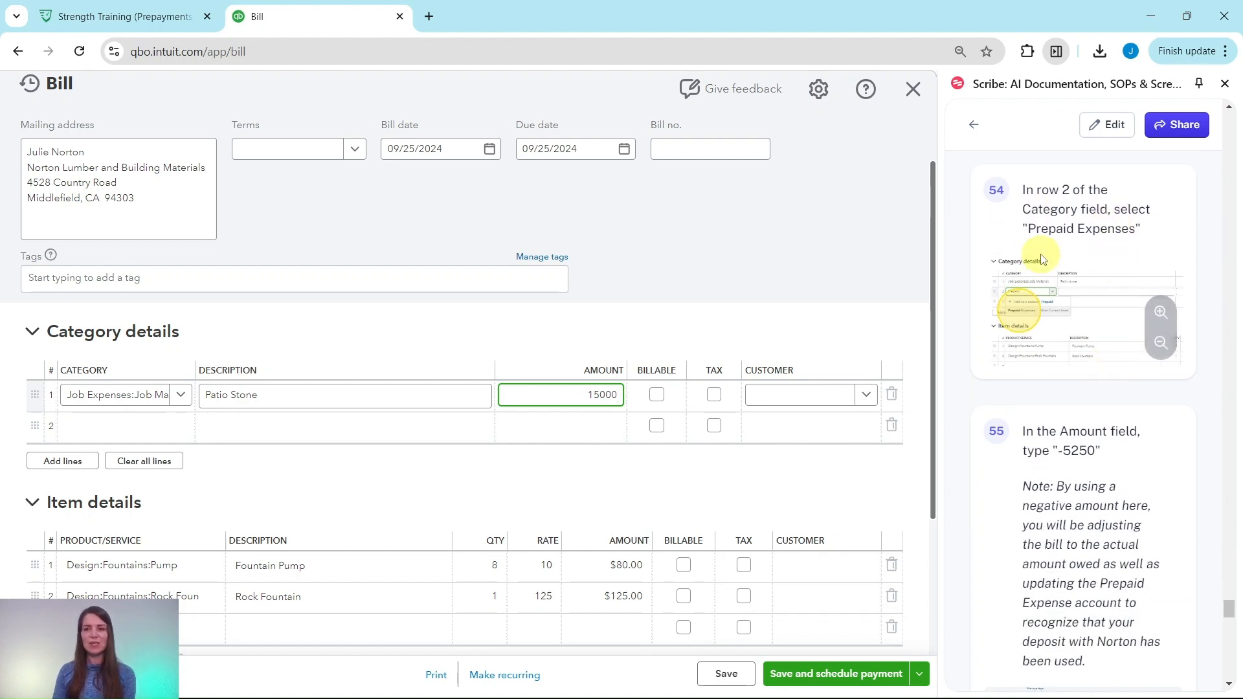
pyautogui.click(101, 428)
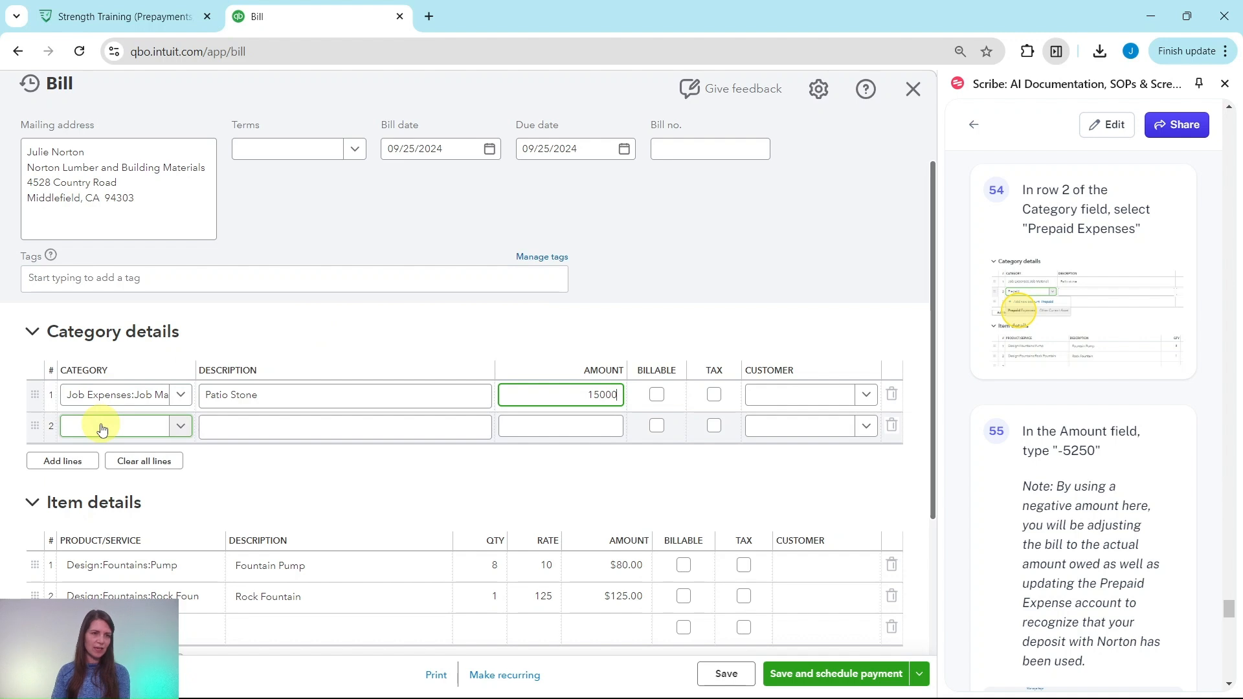
pyautogui.click(135, 429)
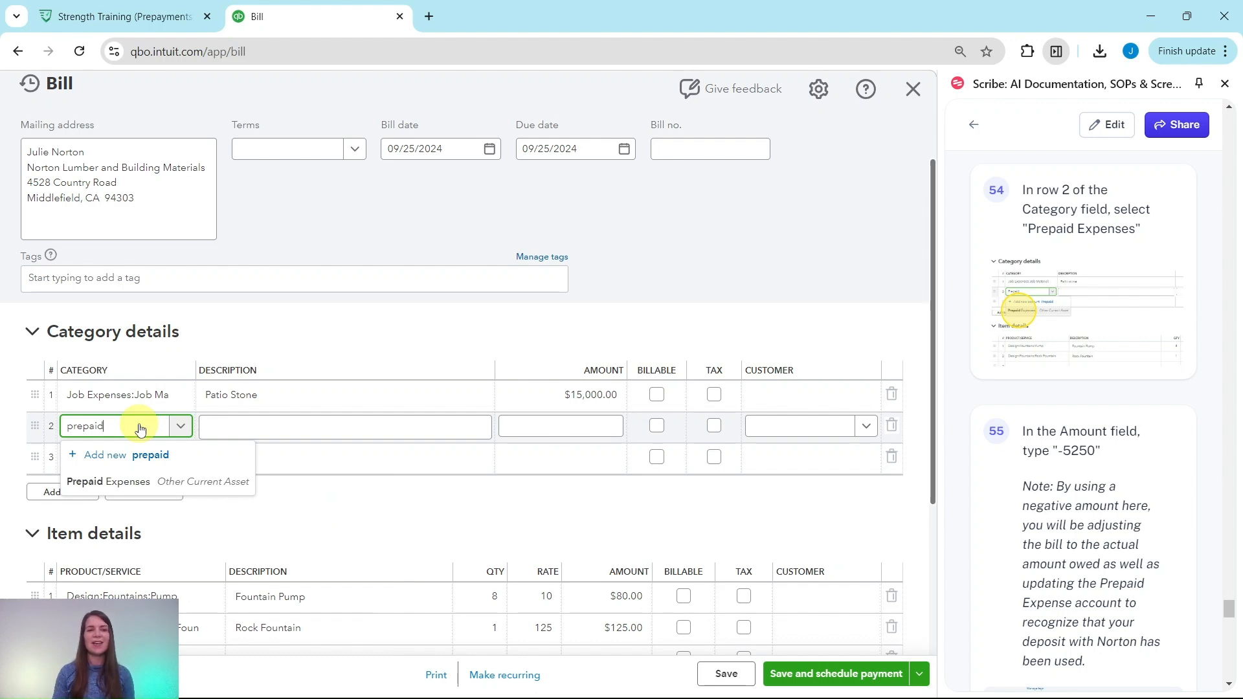
pyautogui.click(139, 481)
# - Set the amount of the bill's Prepaid Expenses line to -5250 and check the updated balance due
pyautogui.click(558, 425)
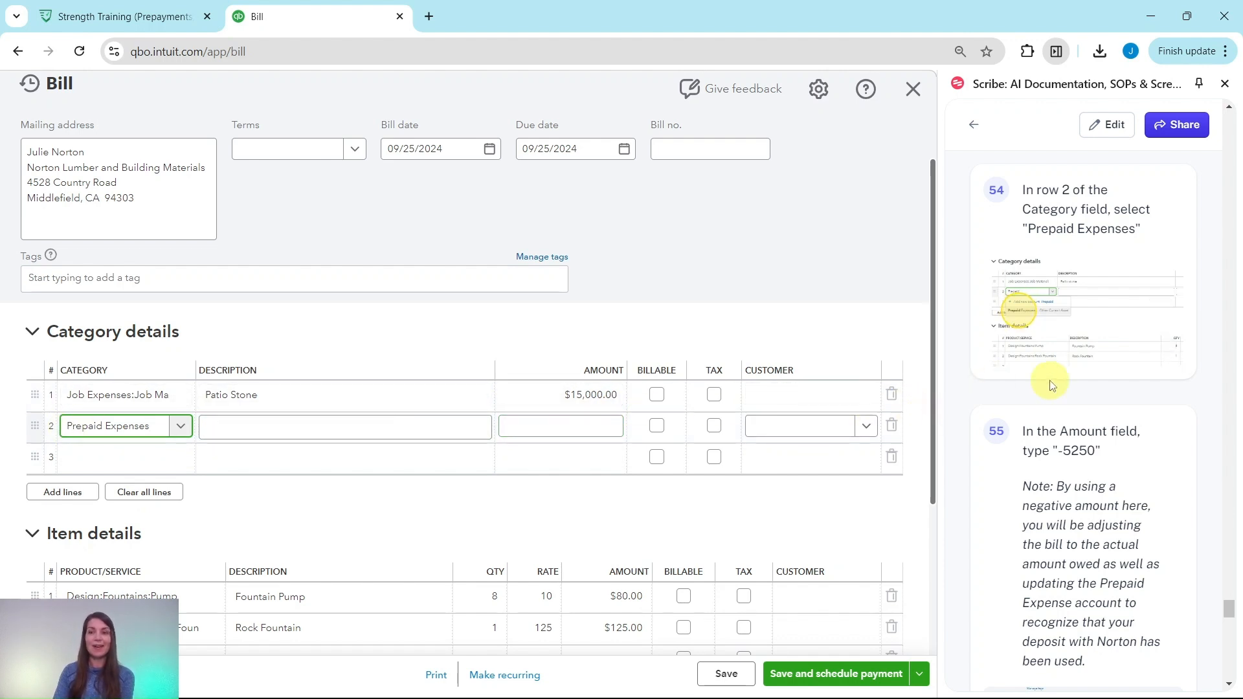
pyautogui.scroll(-4, 1050, 384)
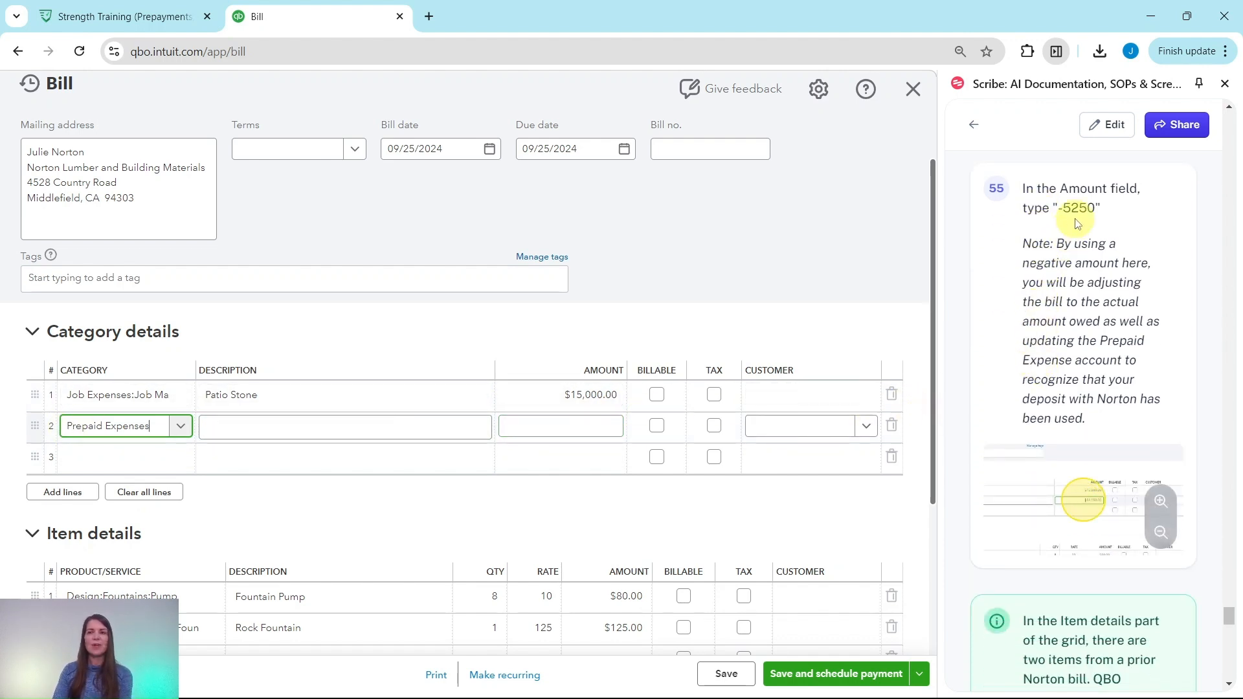
pyautogui.click(599, 423)
pyautogui.write('-5250')
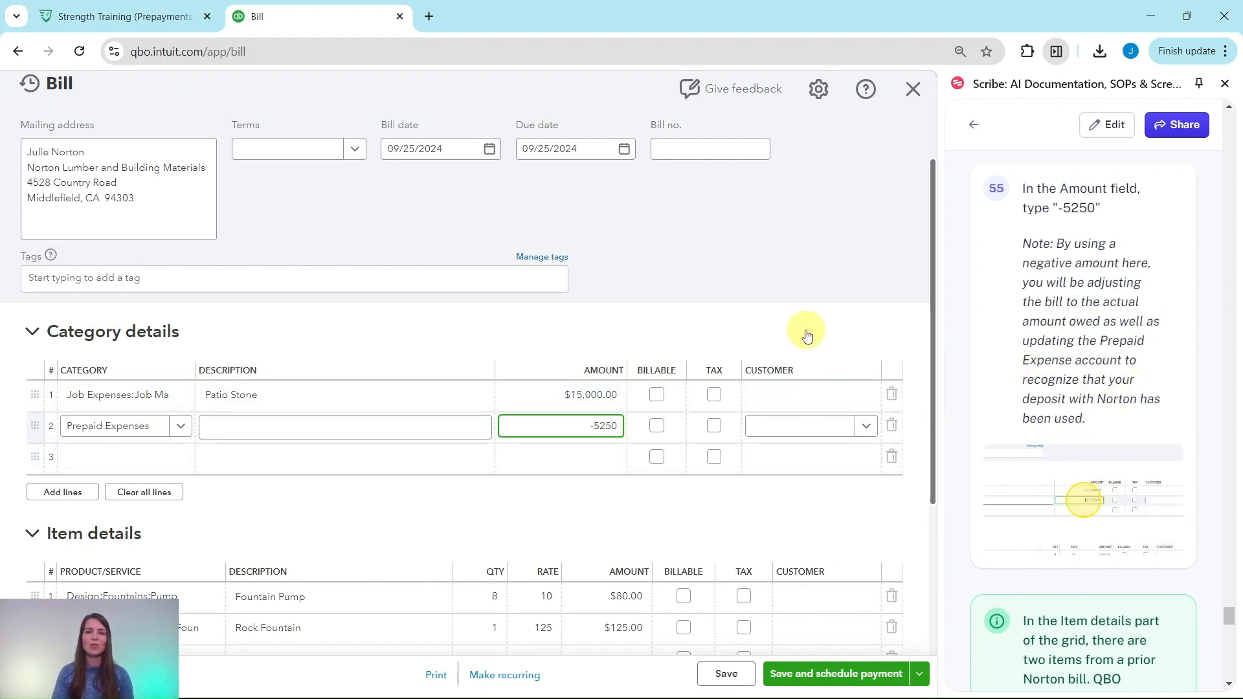
pyautogui.scroll(1, 805, 334)
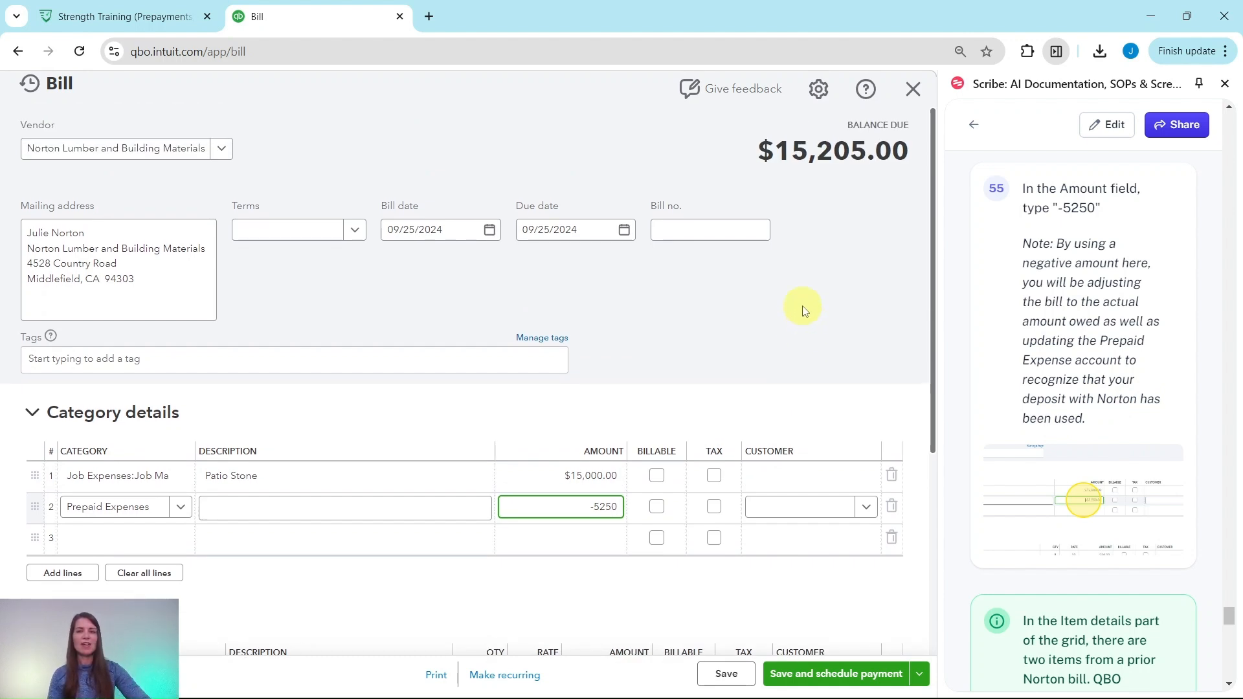
pyautogui.click(803, 308)
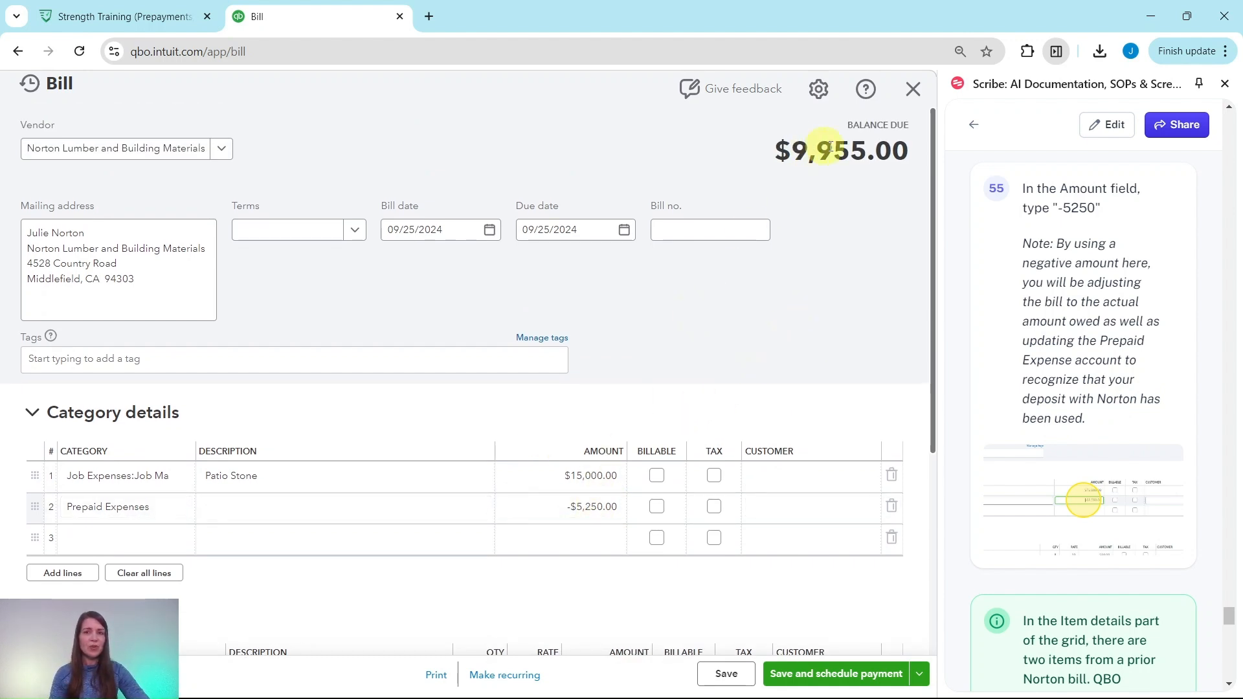
# - Delete the Fountain Pump and Rock Fountain lines from the bill's item details, as guide step 56 describes
pyautogui.scroll(-5, 1076, 405)
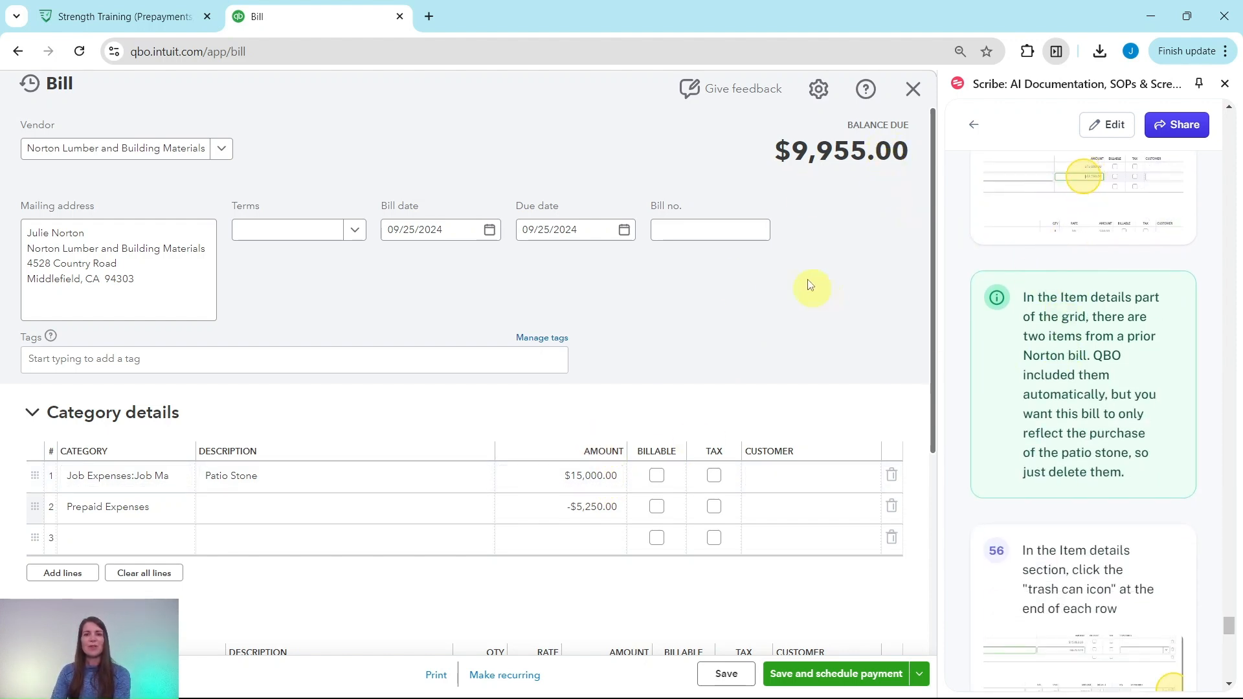
pyautogui.scroll(-5, 826, 317)
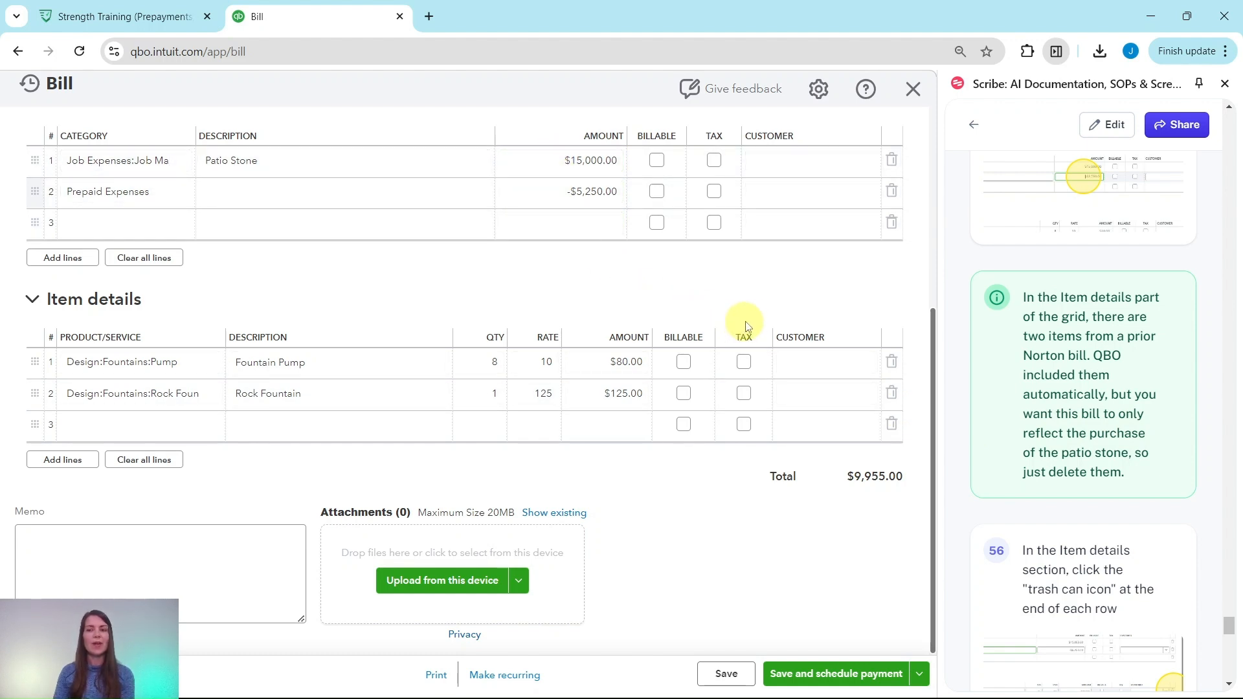
pyautogui.click(892, 366)
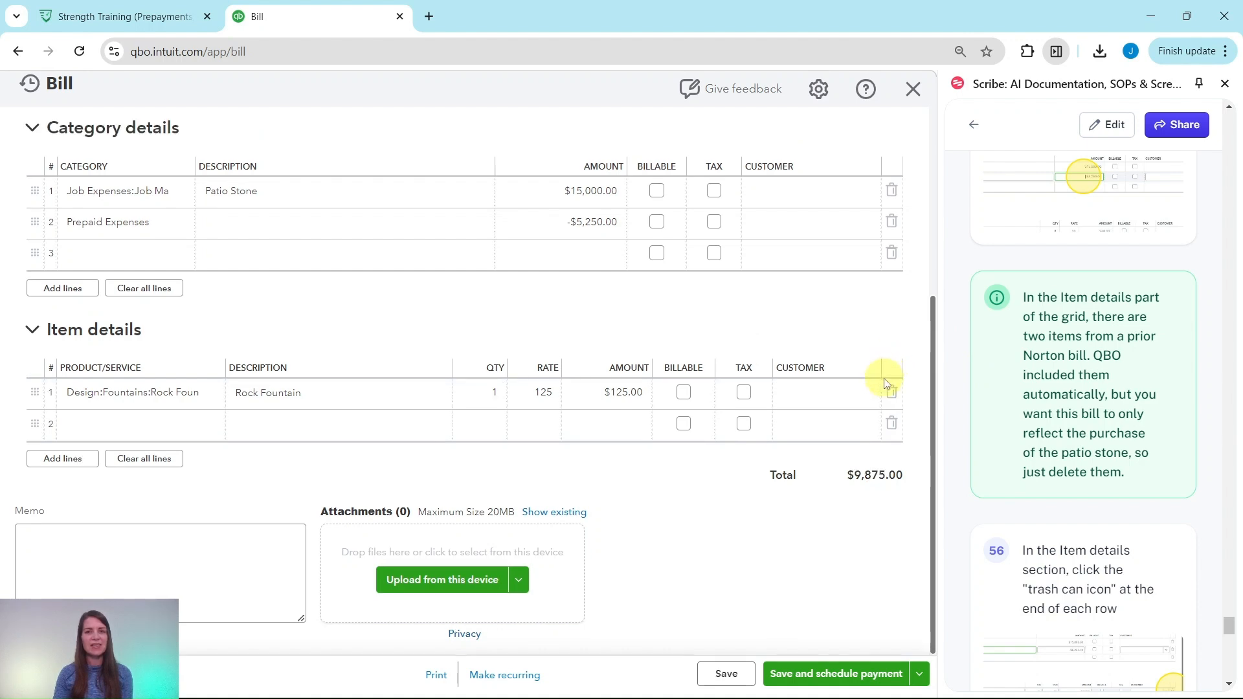
pyautogui.click(891, 390)
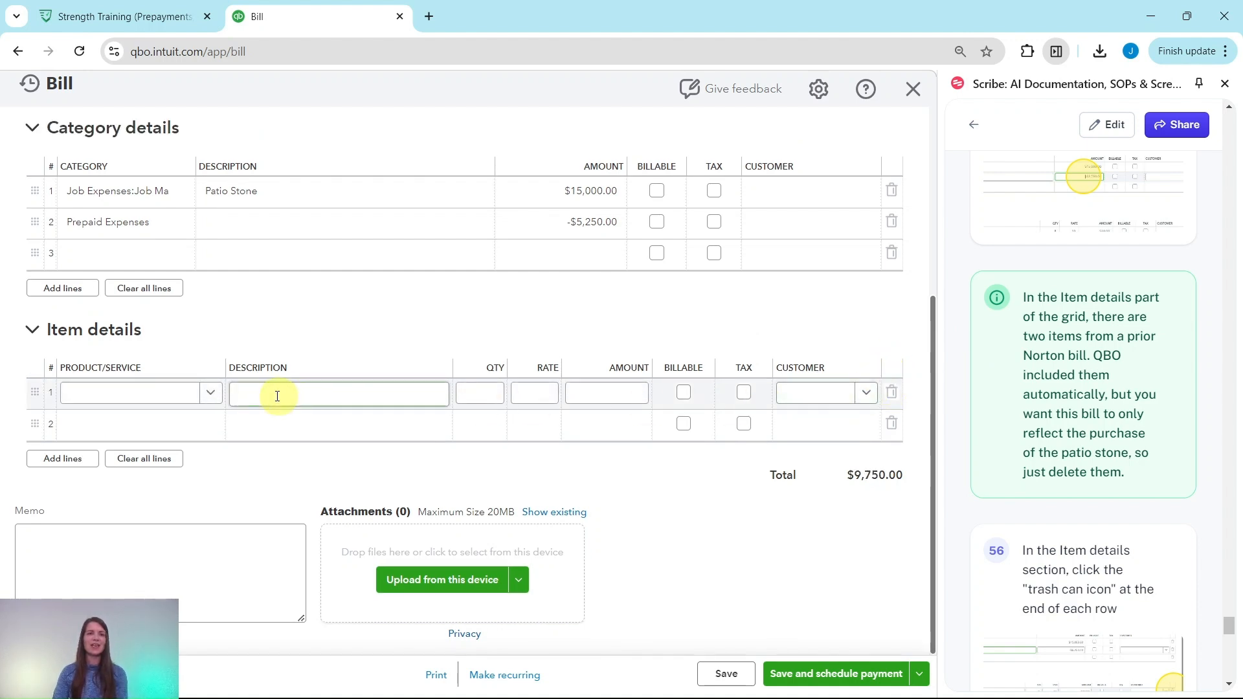
# - Review the bill's Patio Stone and Prepaid Expenses amounts against the balance due, and save and close the bill
pyautogui.scroll(-2, 1043, 400)
pyautogui.scroll(-5, 1042, 401)
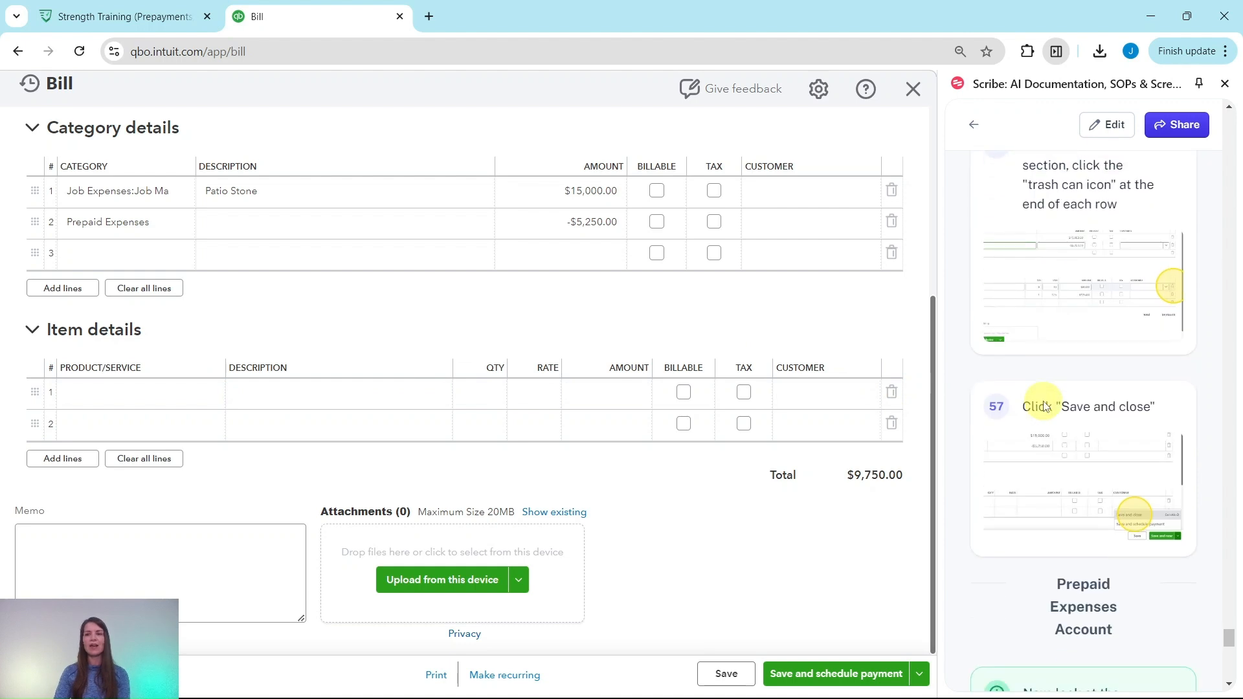
pyautogui.scroll(4, 716, 380)
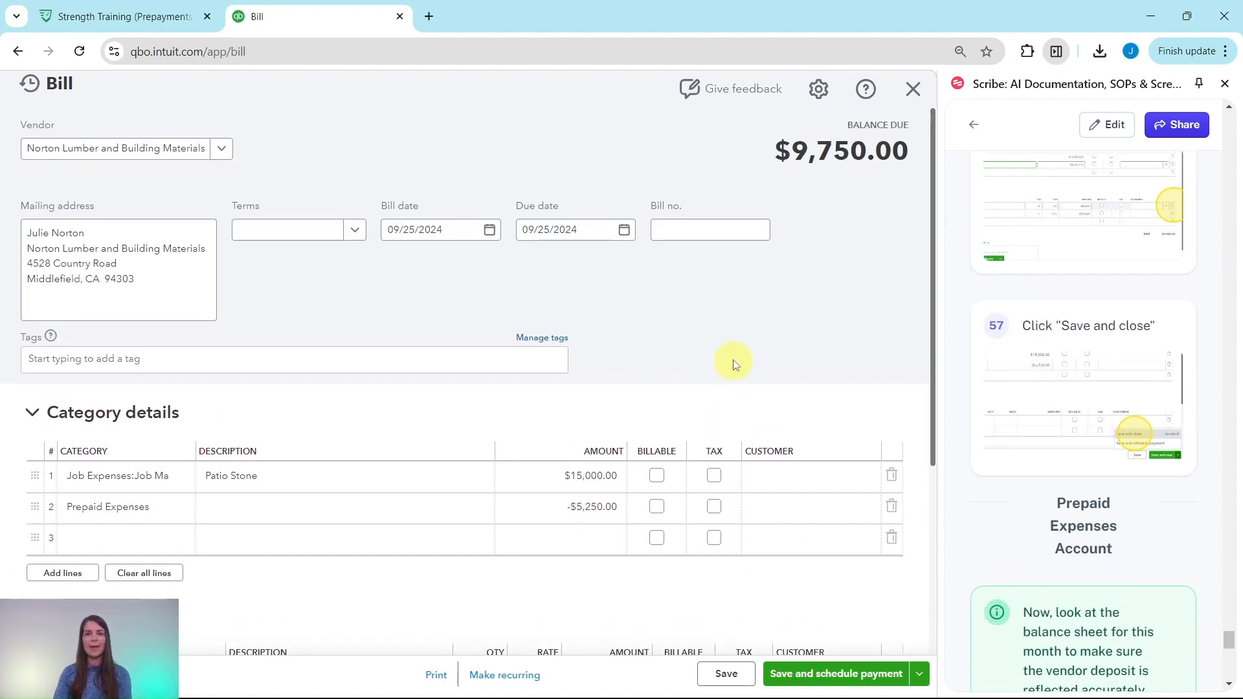
pyautogui.click(602, 483)
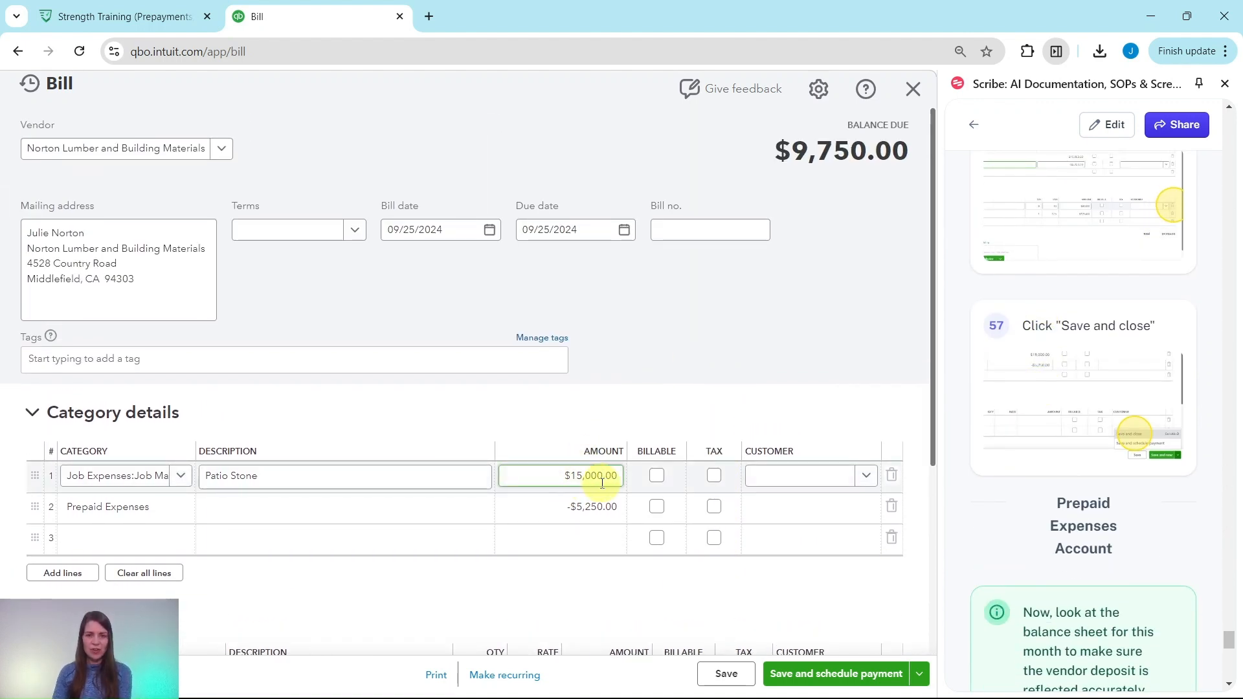
pyautogui.click(550, 505)
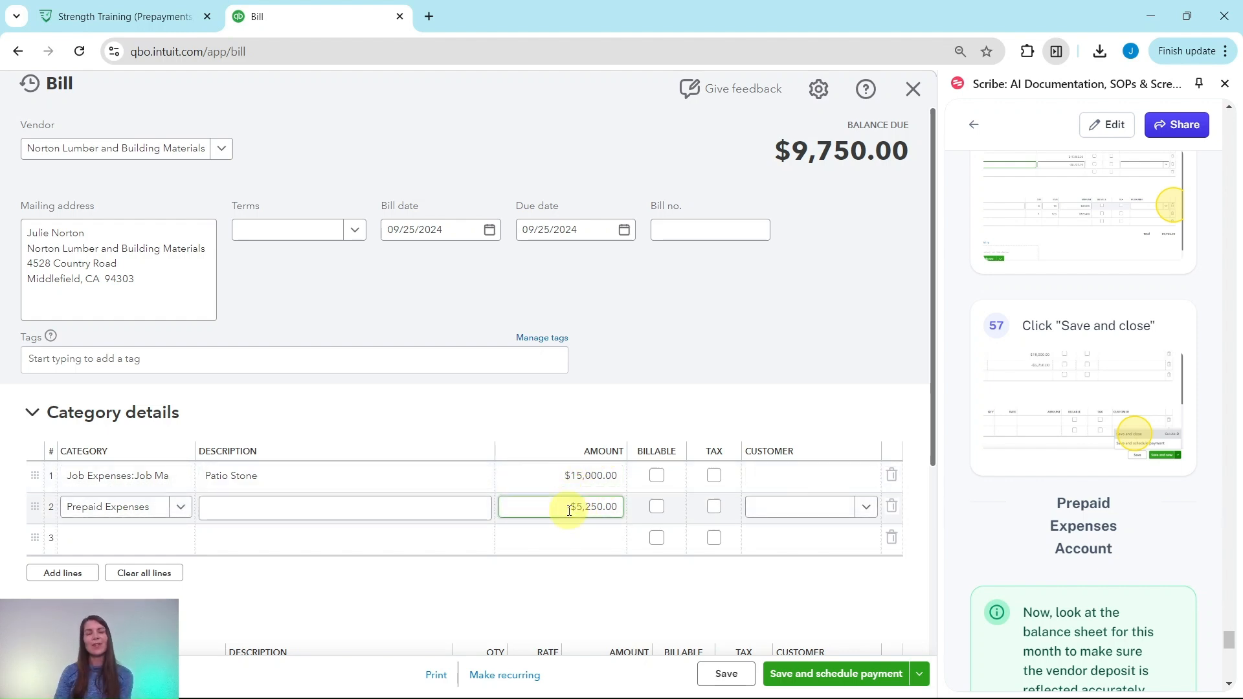
pyautogui.click(615, 366)
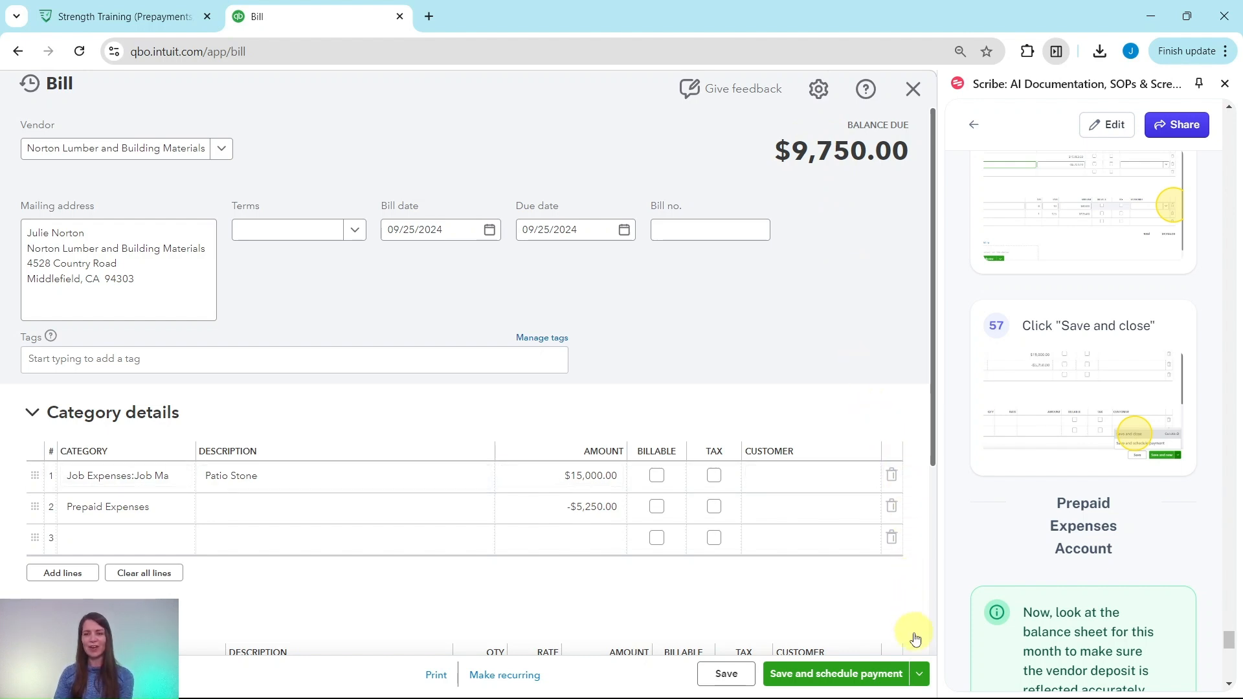
pyautogui.click(920, 674)
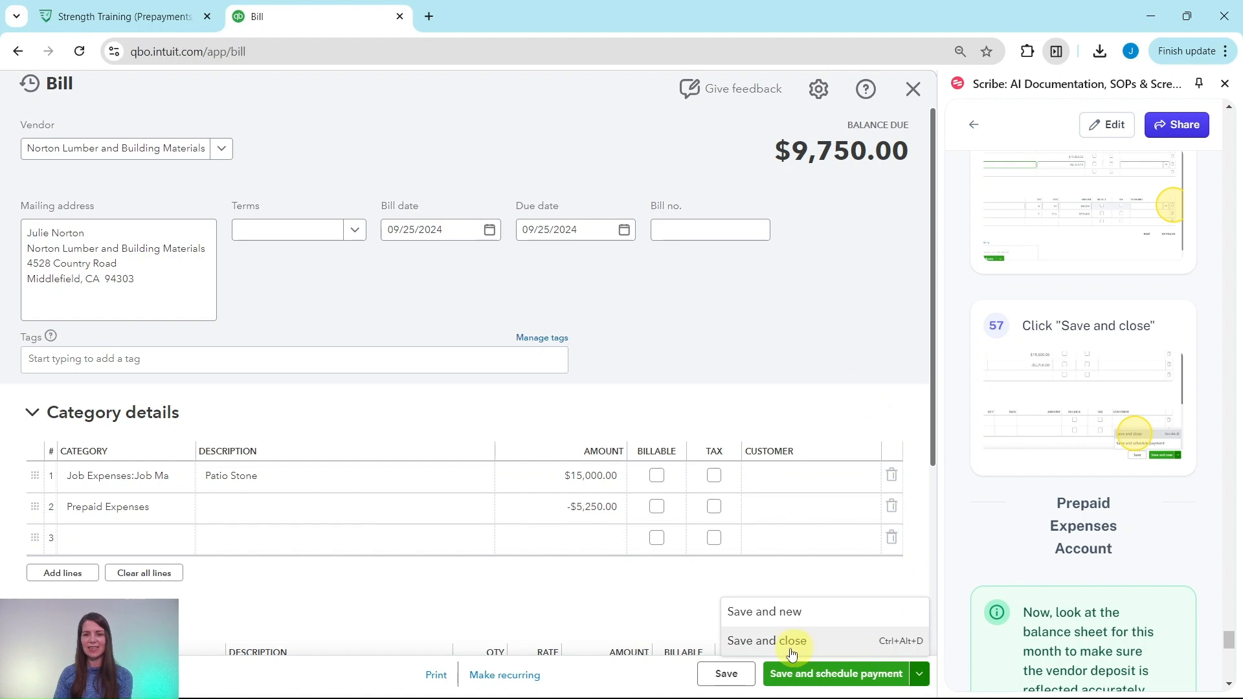
pyautogui.click(761, 648)
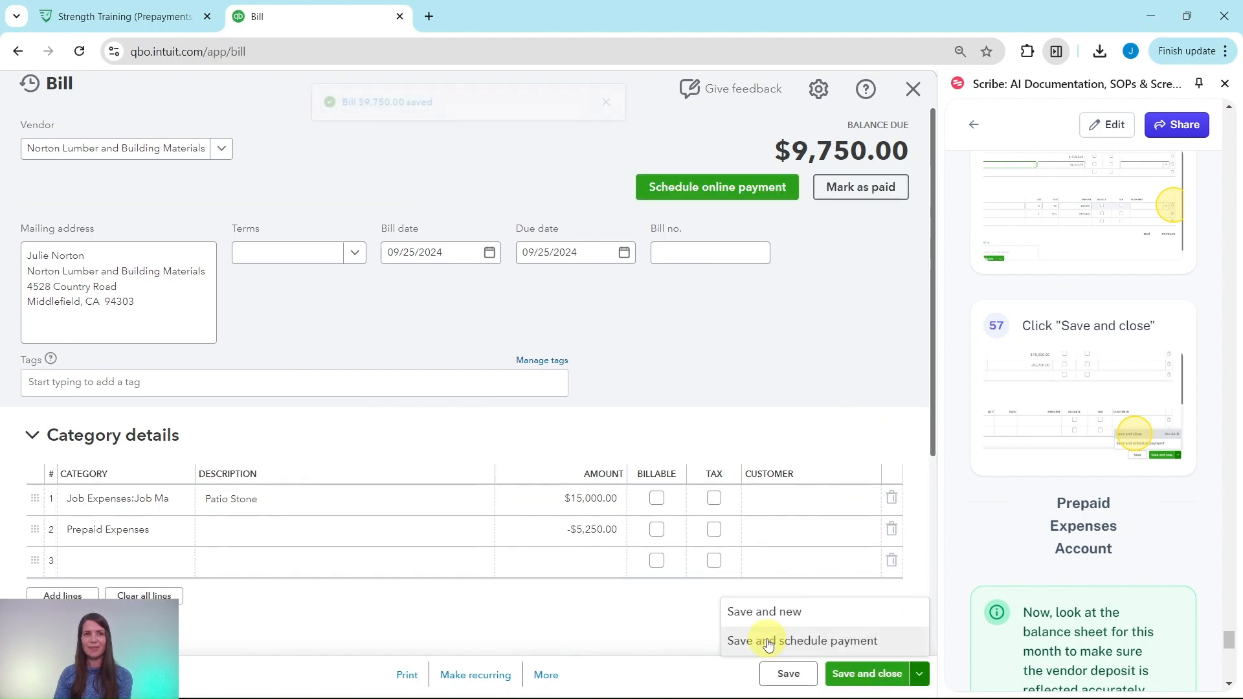
# - Read the guide's note on checking the vendor deposit, and open the Balance Sheet report following steps 58 and 59
pyautogui.scroll(-5, 1049, 395)
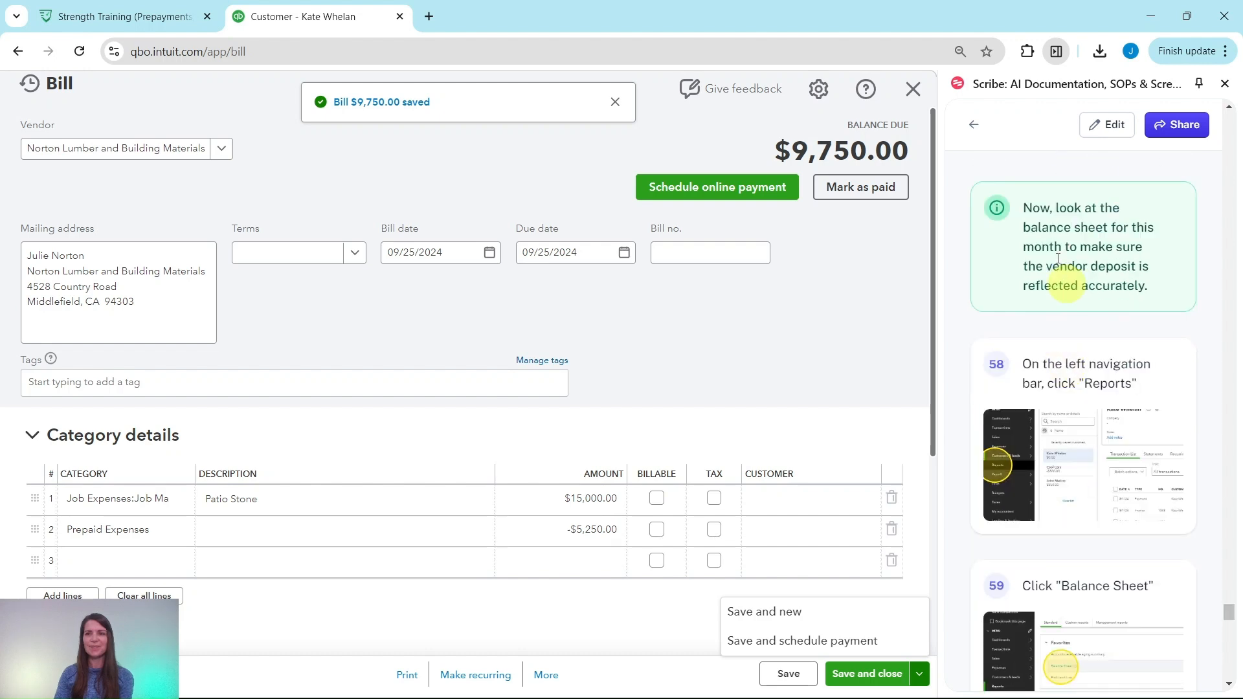
pyautogui.scroll(-3, 1036, 213)
pyautogui.scroll(15, 1036, 222)
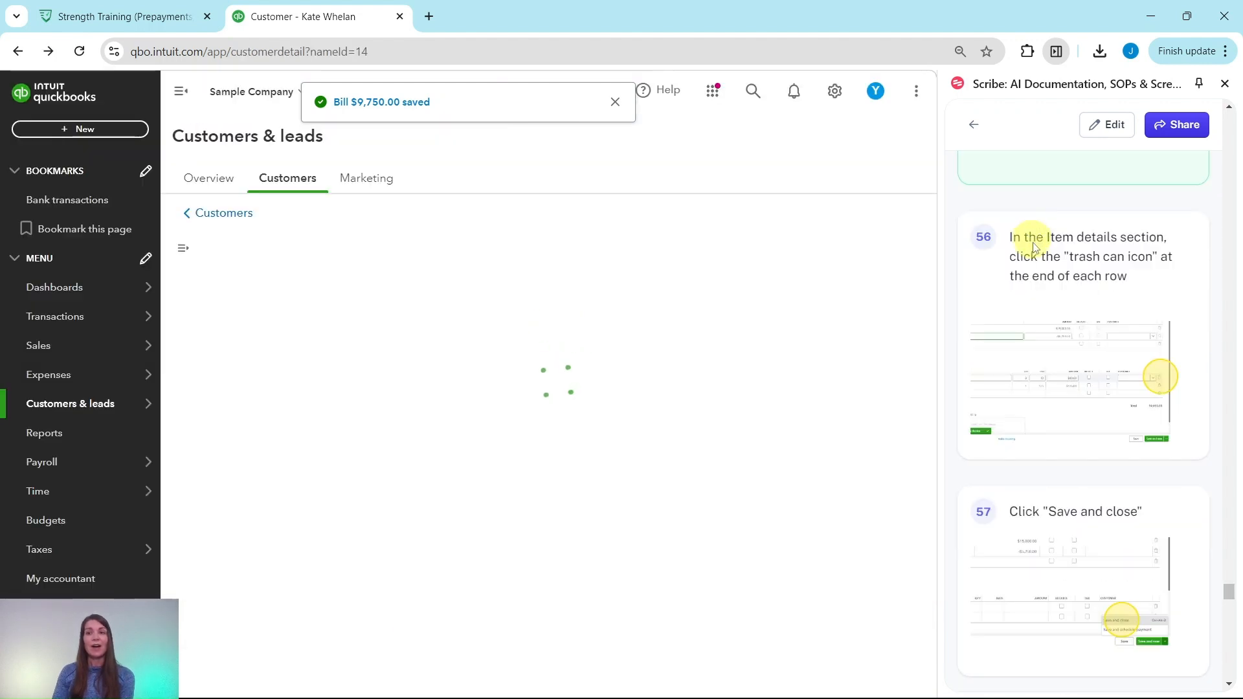
pyautogui.scroll(2, 1036, 257)
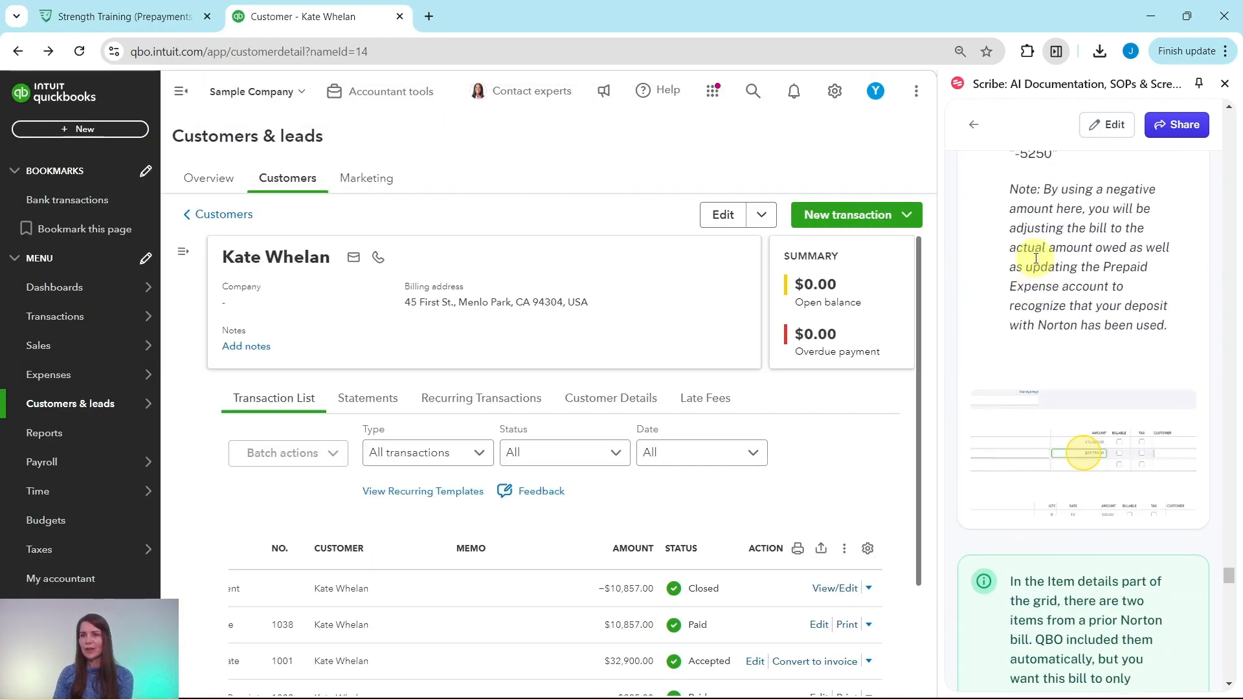
pyautogui.scroll(-10, 1037, 258)
pyautogui.scroll(-4, 1038, 257)
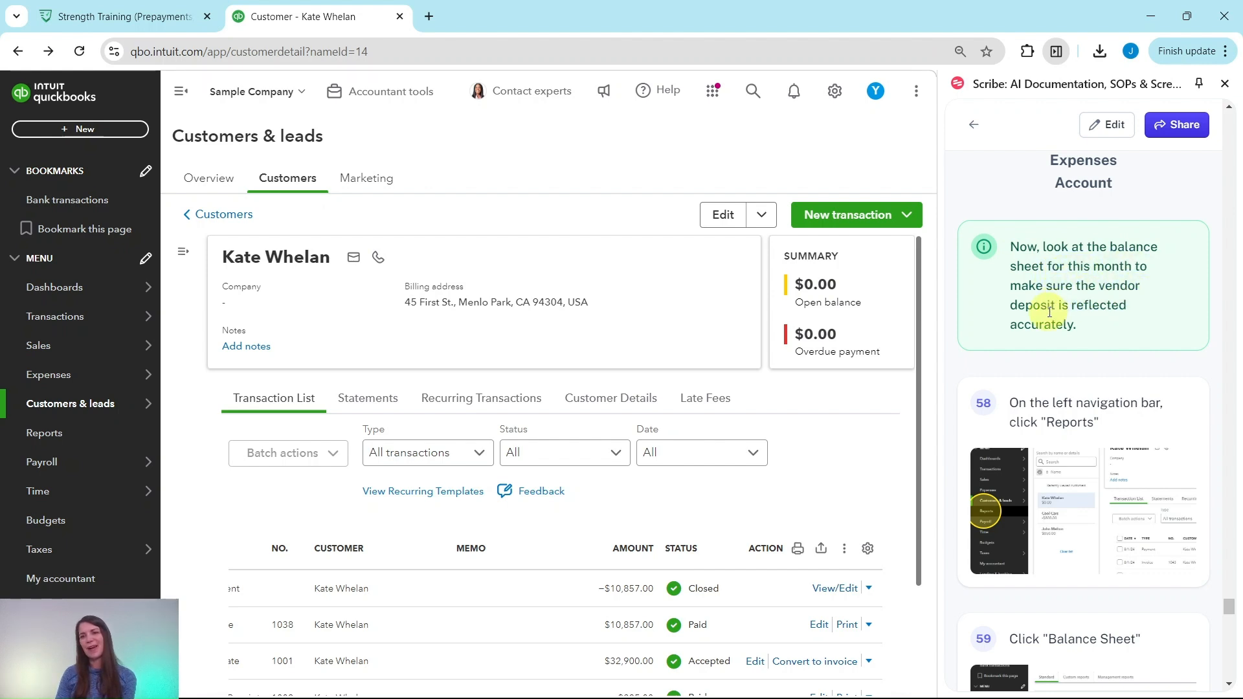
pyautogui.scroll(-3, 1065, 305)
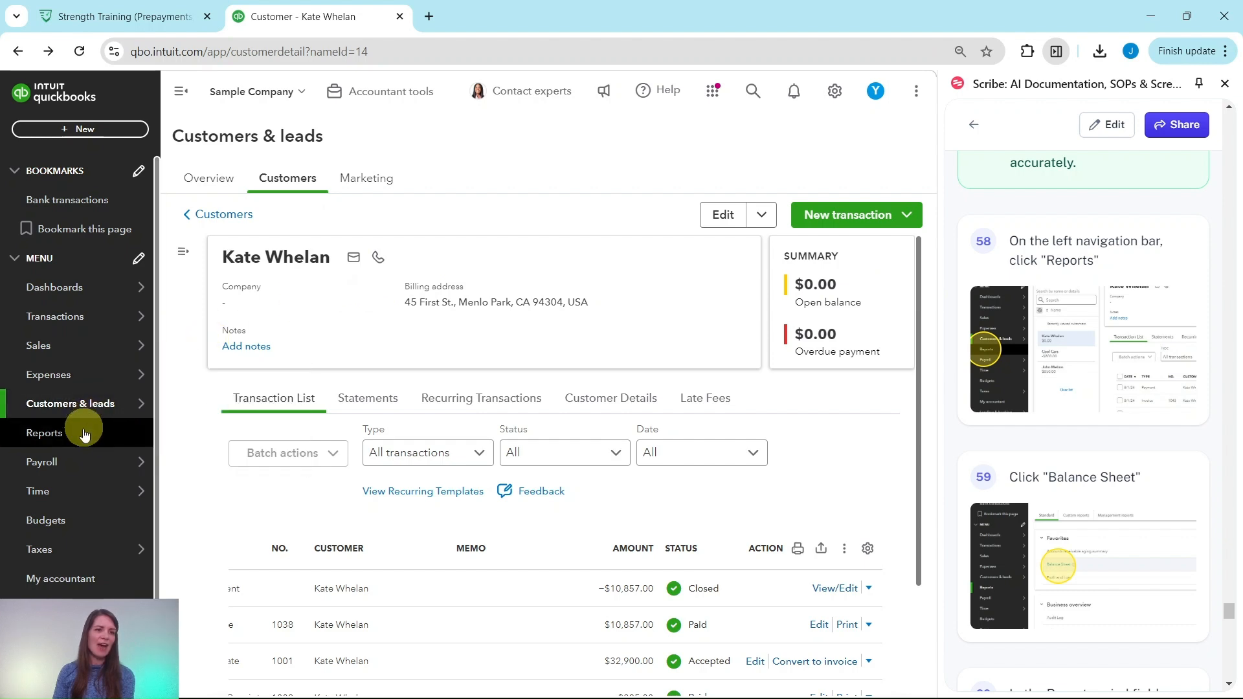
pyautogui.click(46, 434)
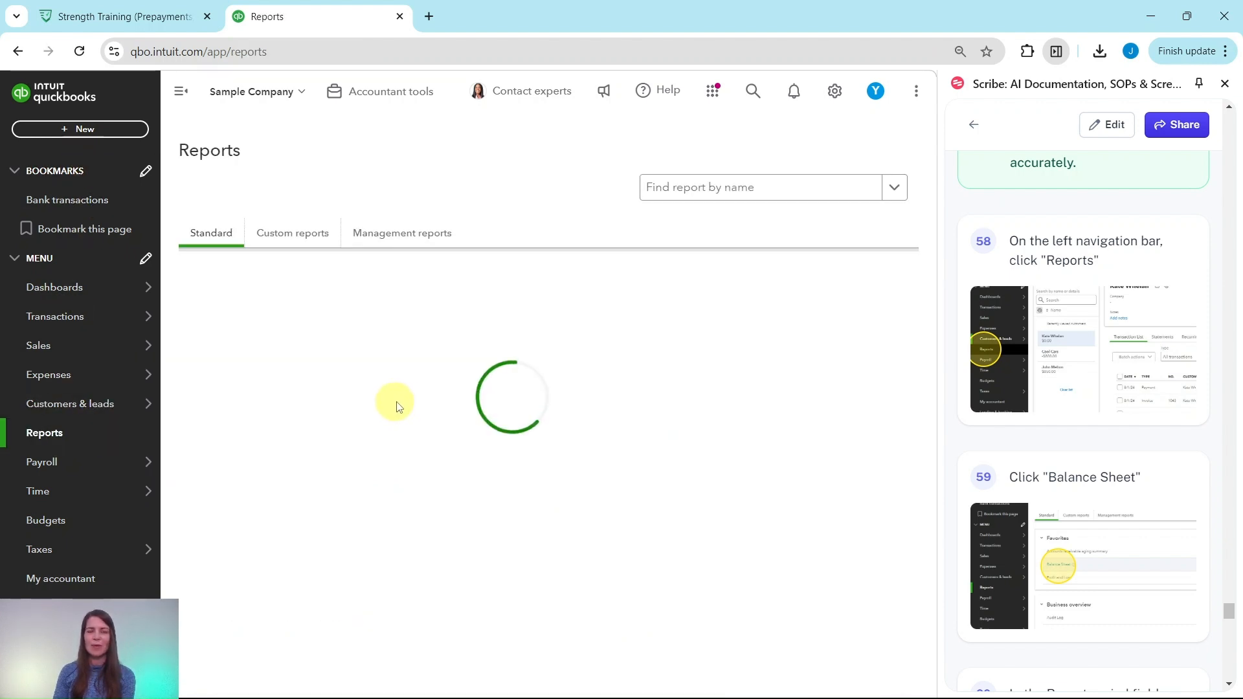
pyautogui.scroll(-4, 1087, 405)
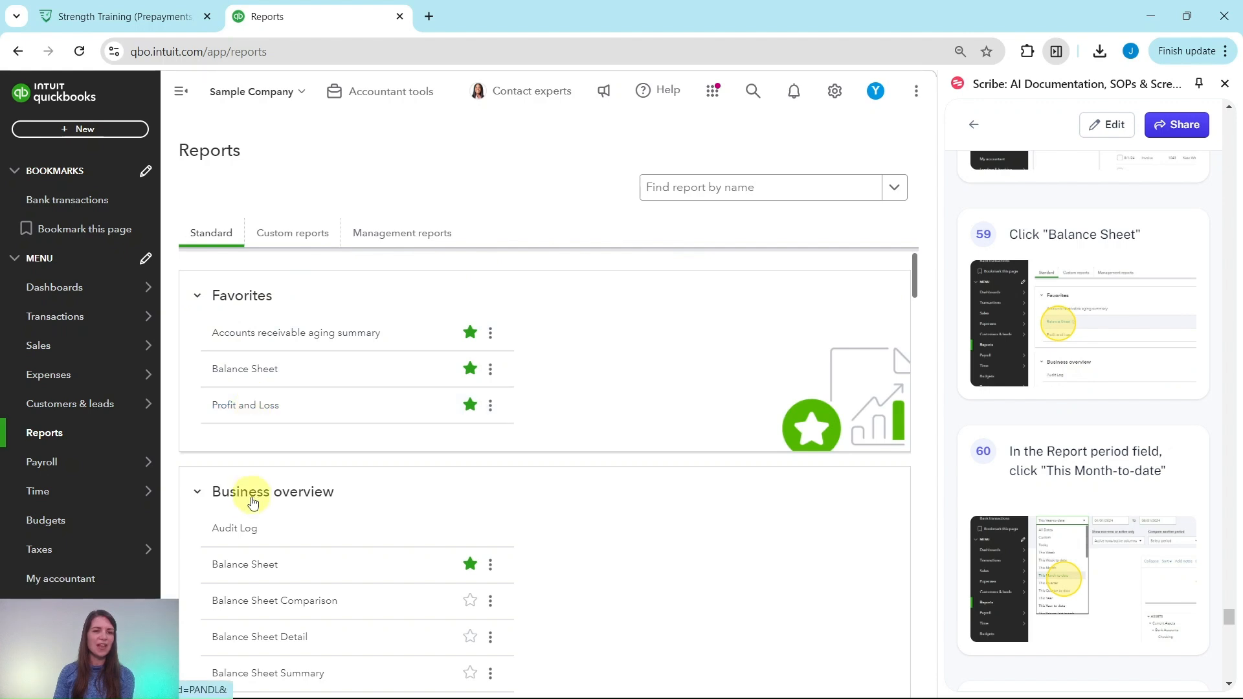
pyautogui.click(254, 377)
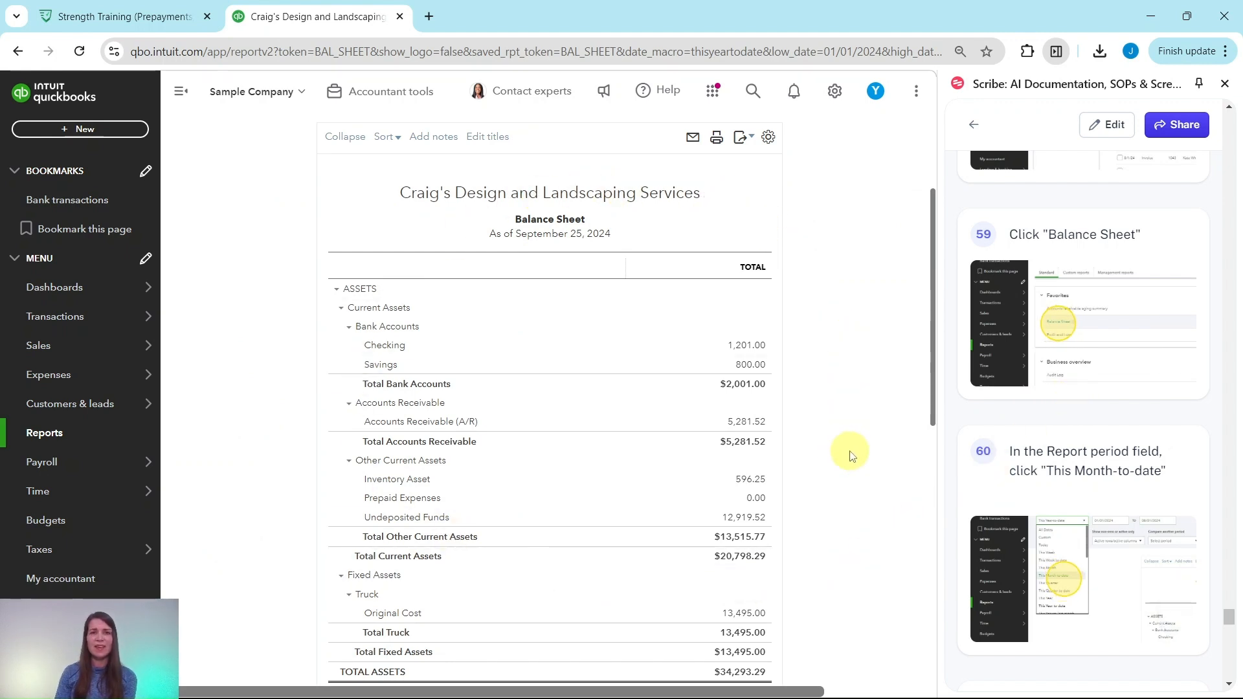
# - Set the Balance Sheet's report period to This Month-to-date and run the report, following guide steps 60 and 61
pyautogui.scroll(3, 848, 455)
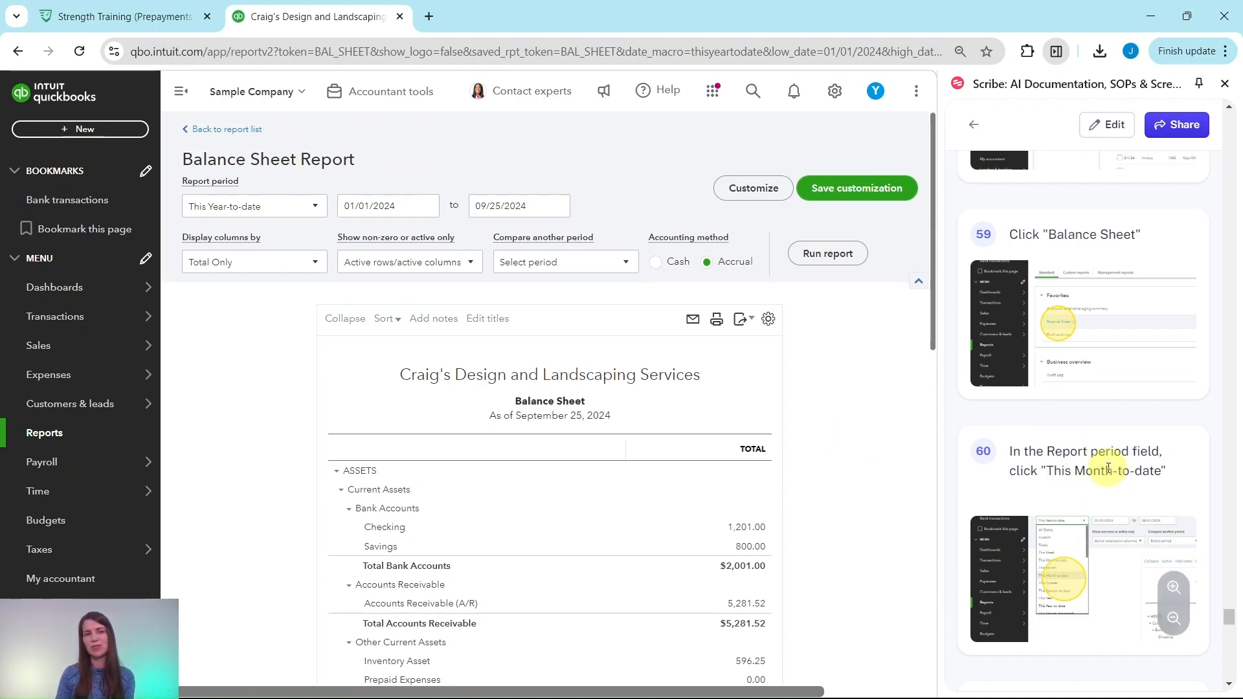
pyautogui.click(315, 207)
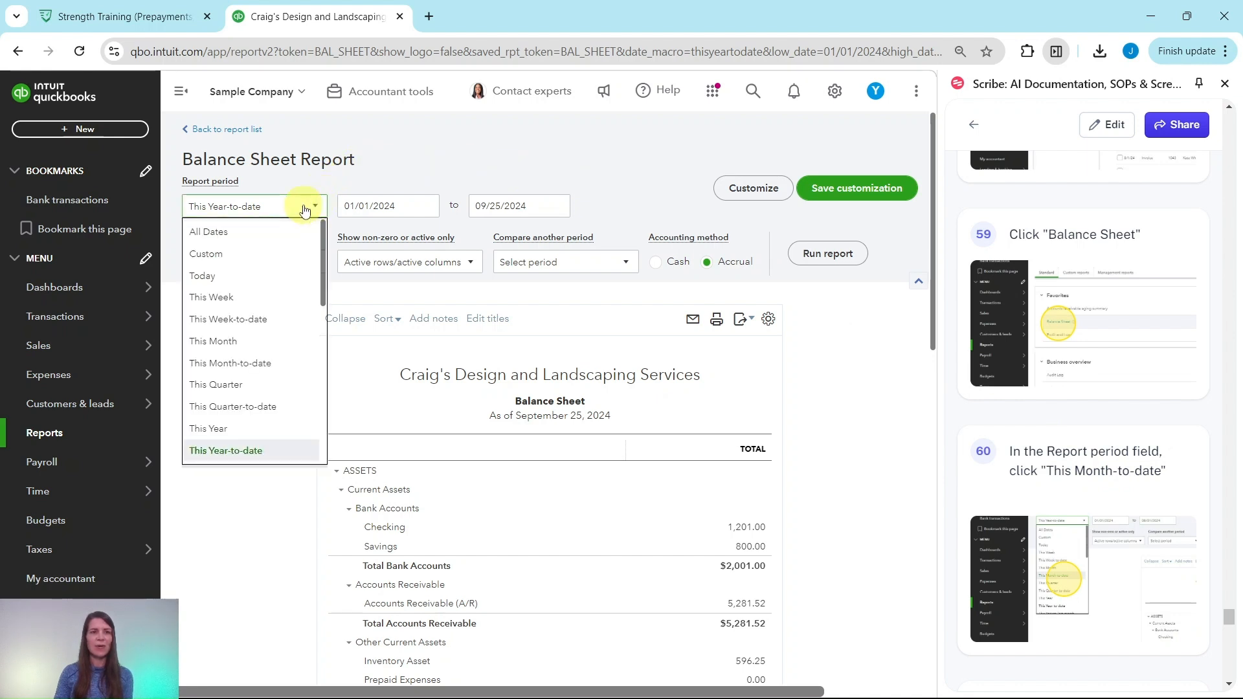
pyautogui.click(227, 363)
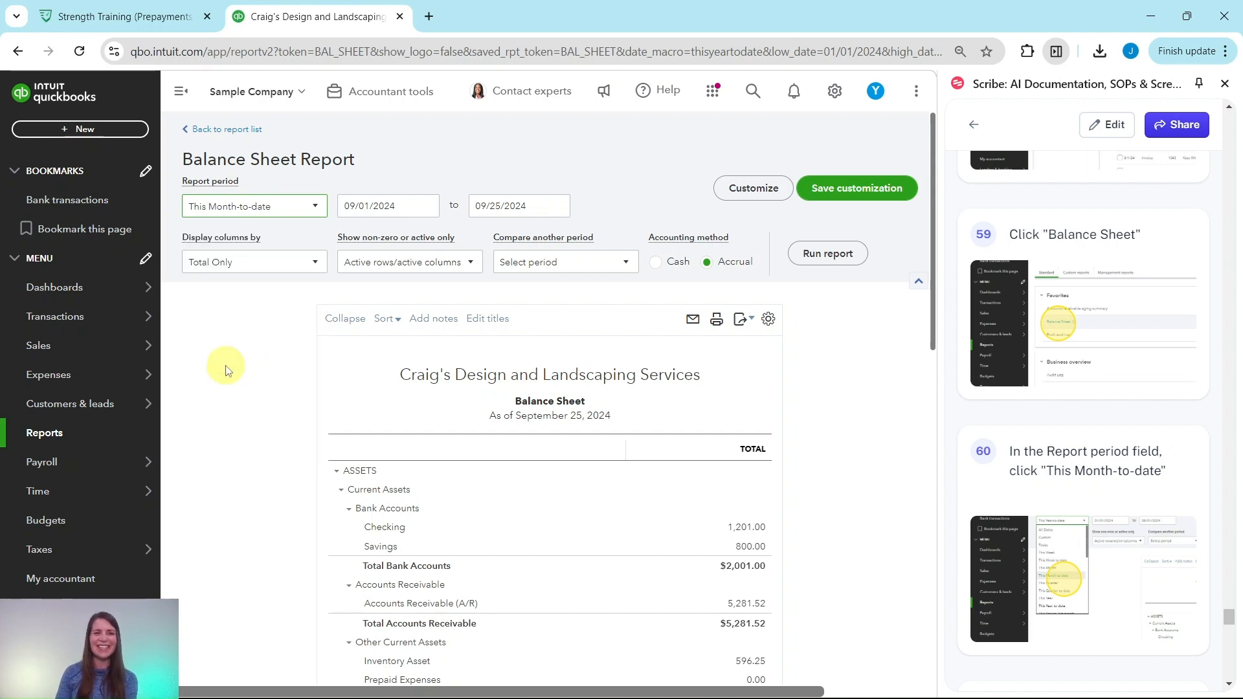
pyautogui.scroll(-5, 1124, 450)
pyautogui.scroll(-2, 1127, 449)
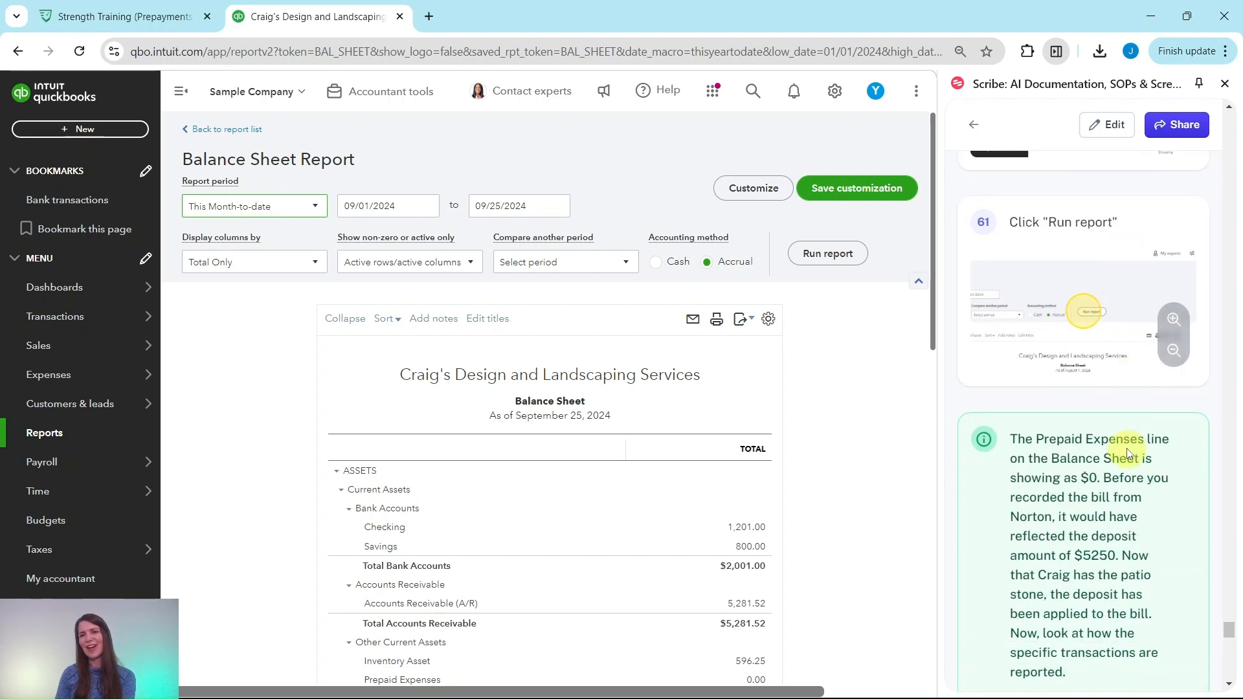
pyautogui.click(826, 260)
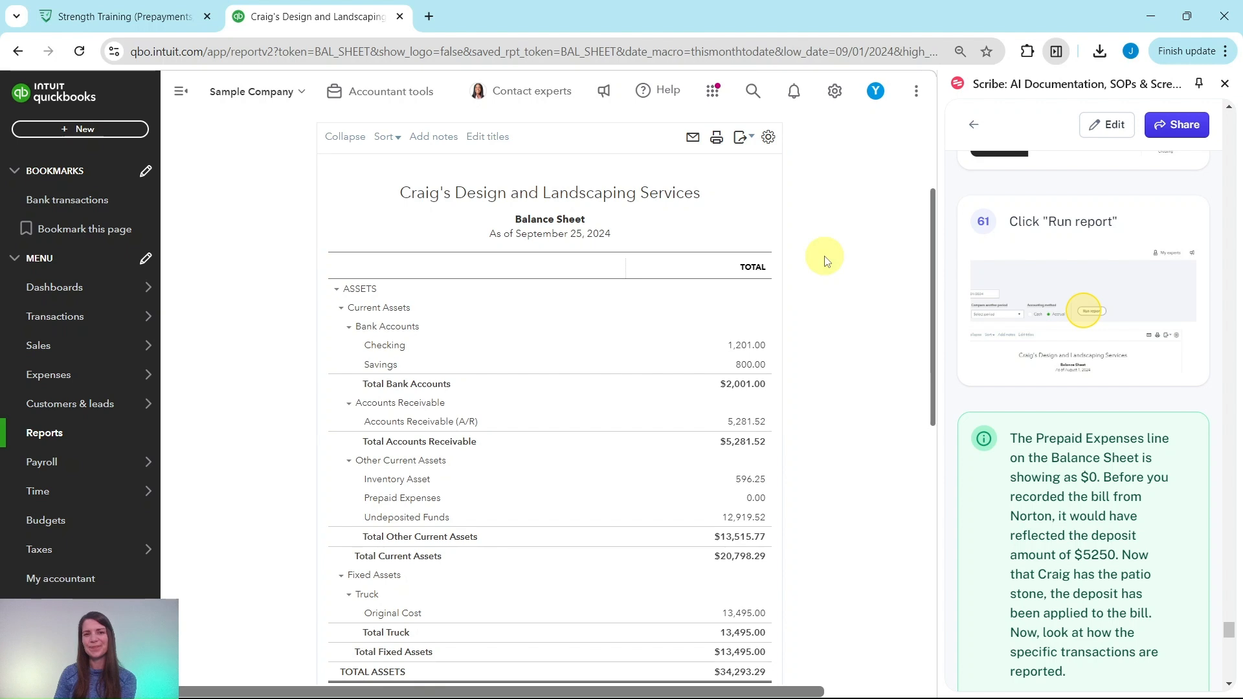
# - Read the guide's note on the Prepaid Expenses line and examine the Balance Sheet down through liabilities and equity
pyautogui.scroll(-3, 991, 414)
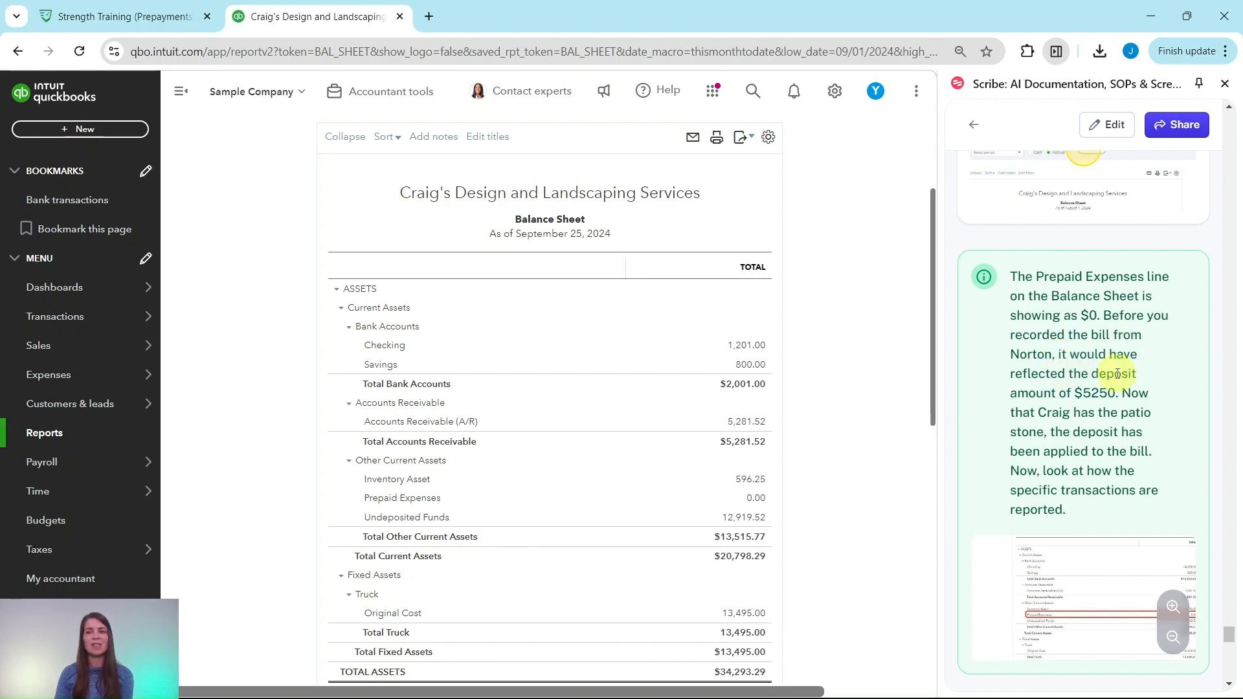
pyautogui.scroll(-5, 813, 347)
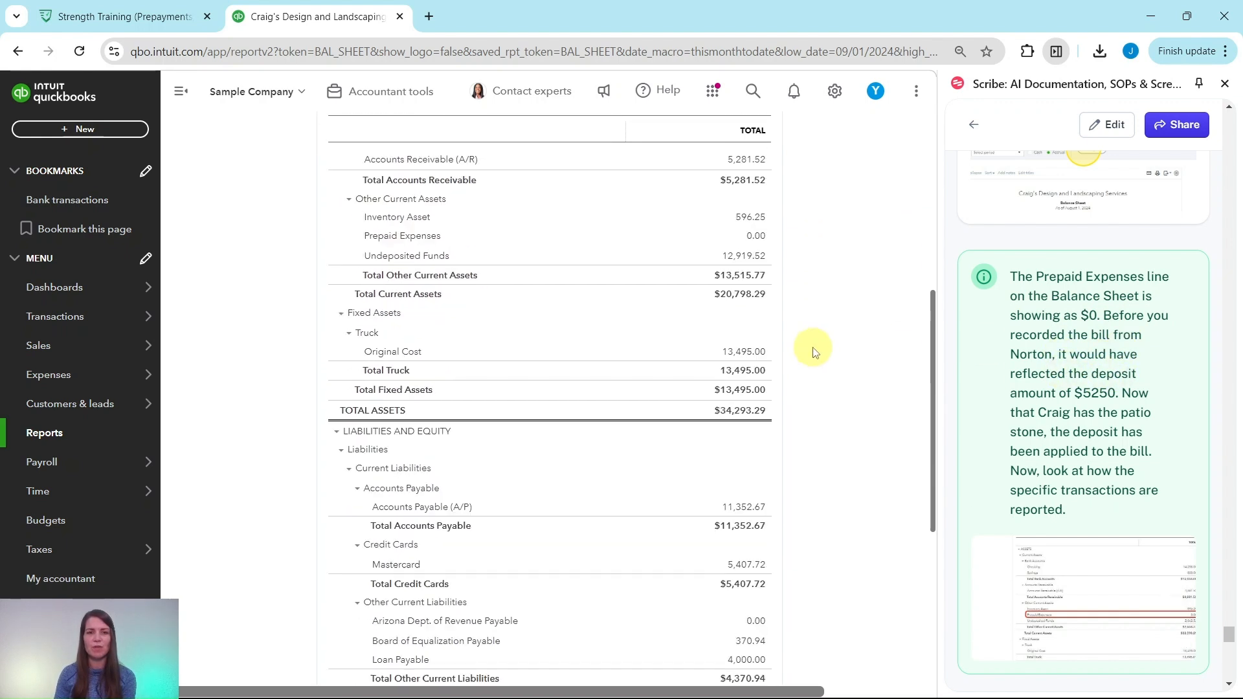
pyautogui.scroll(-4, 813, 350)
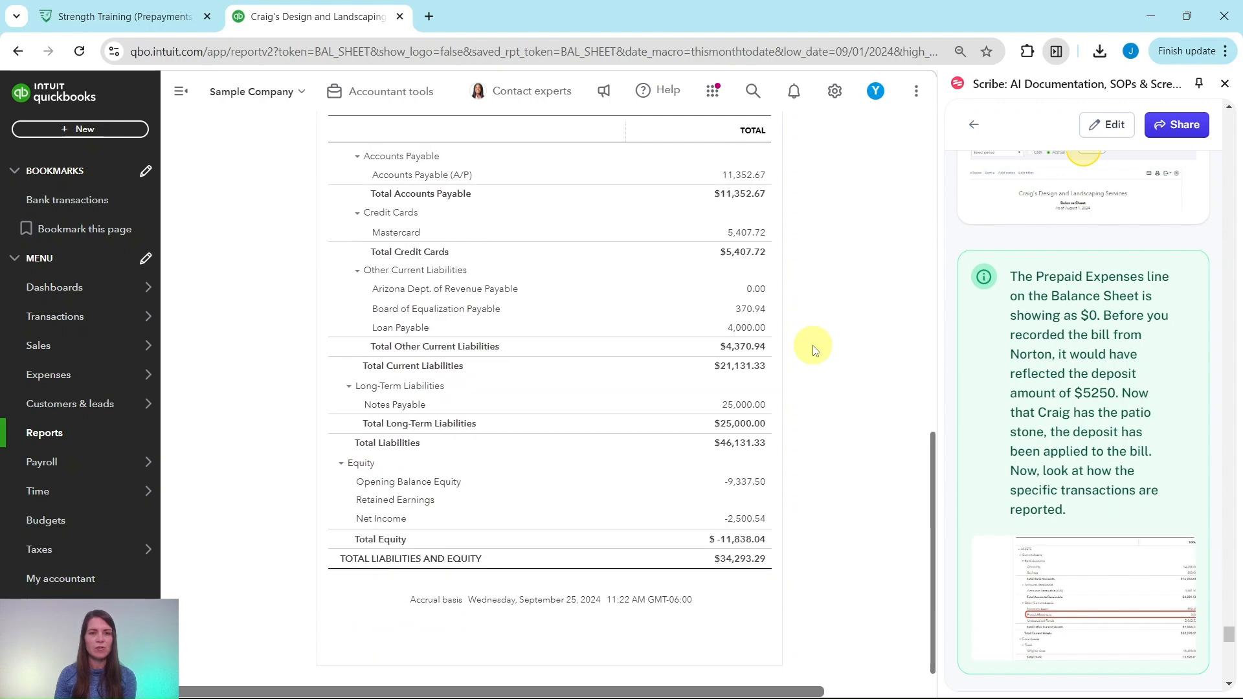
# - Examine the Balance Sheet's liabilities and assets, including the Prepaid Expenses line, and read the guide's note and step 62
pyautogui.scroll(1, 814, 350)
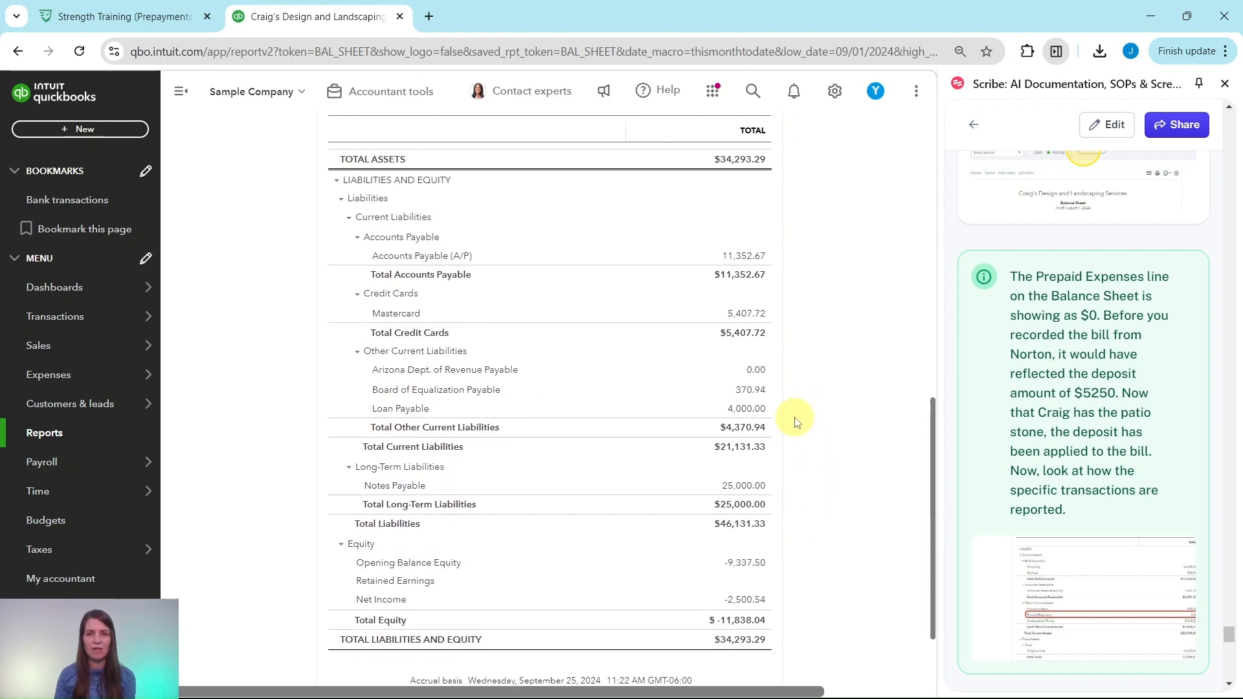
pyautogui.scroll(6, 835, 331)
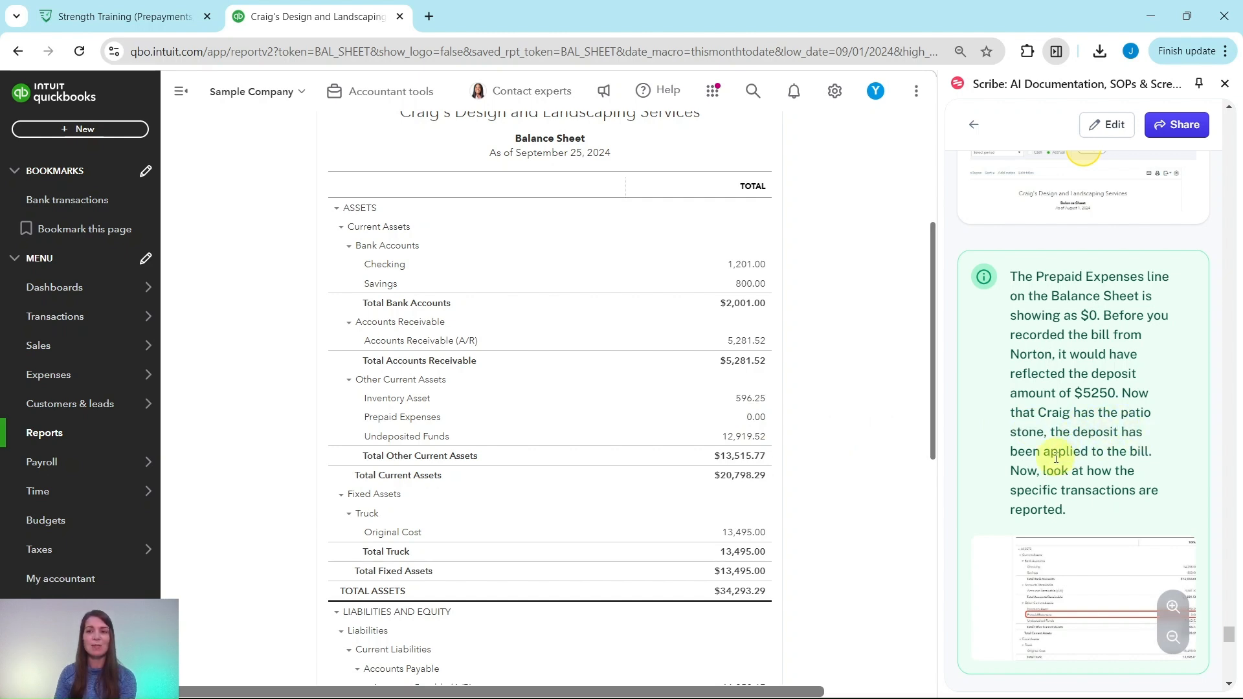
pyautogui.scroll(-3, 1074, 459)
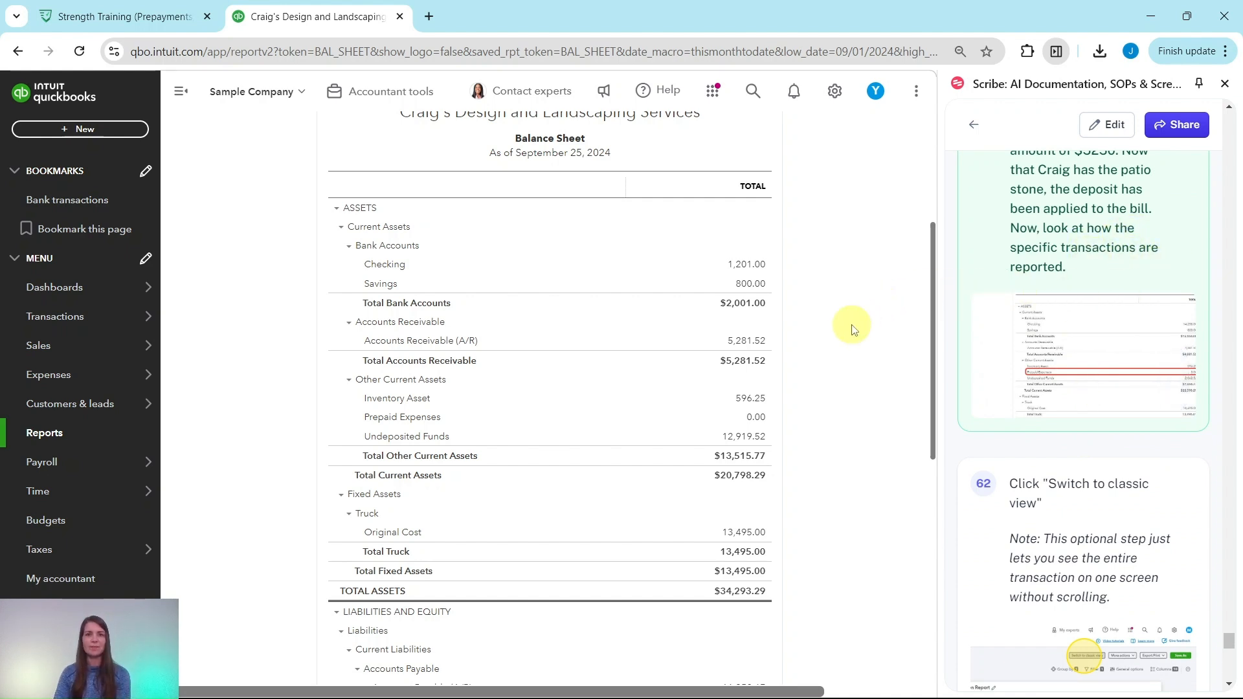
pyautogui.scroll(4, 849, 327)
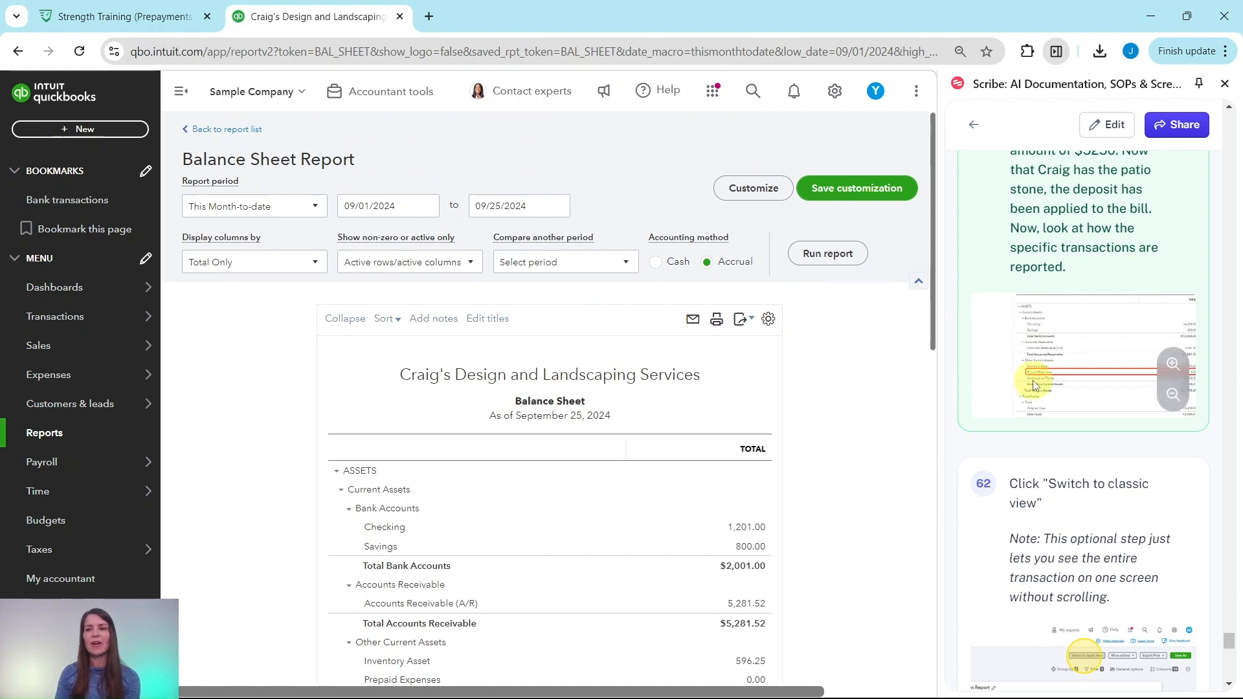
pyautogui.scroll(-2, 1094, 310)
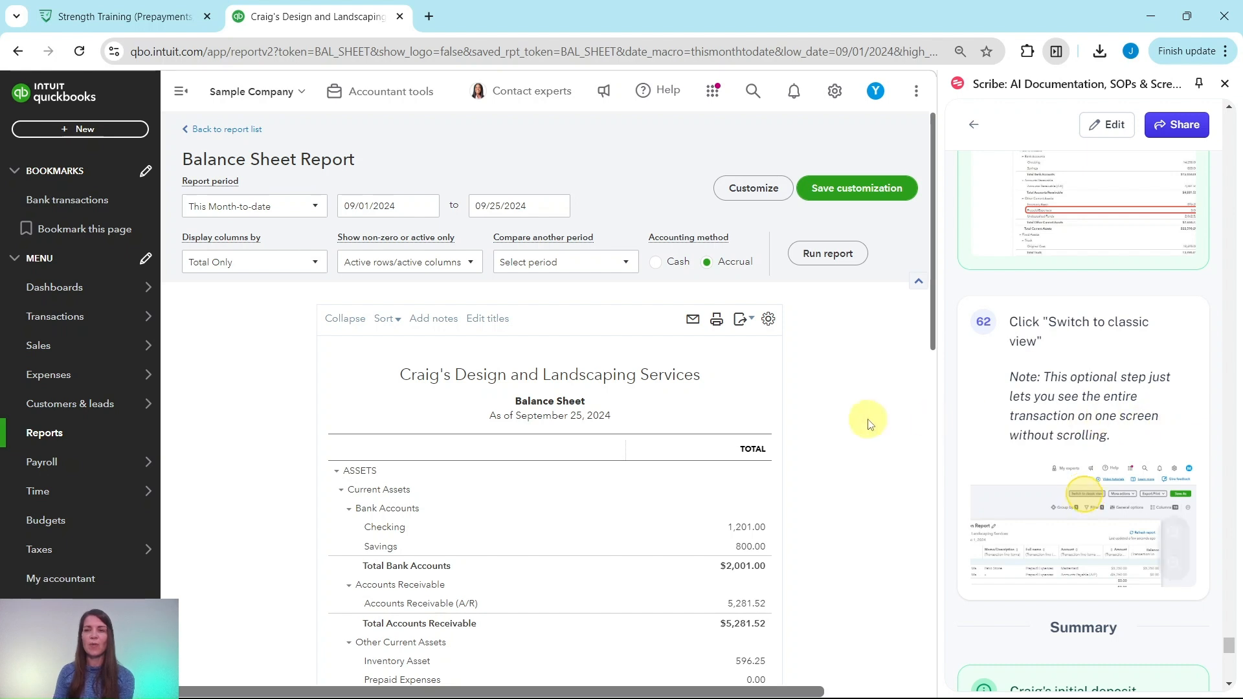
pyautogui.scroll(-4, 868, 421)
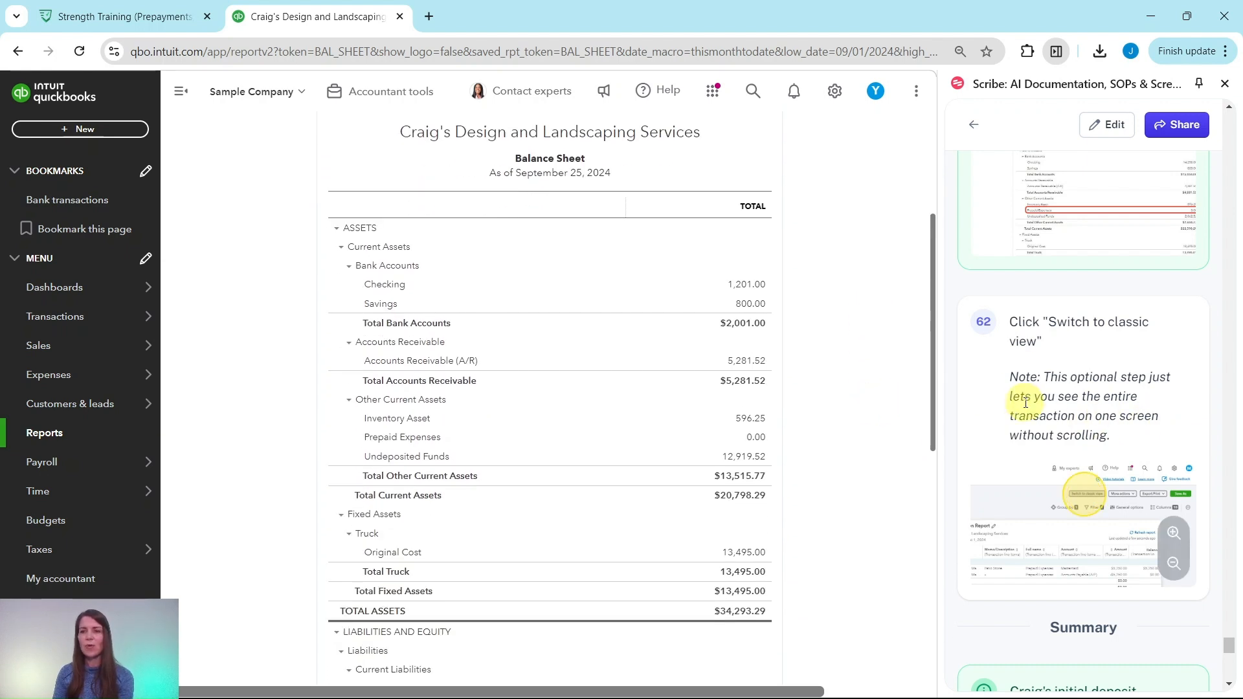
pyautogui.scroll(-3, 1025, 403)
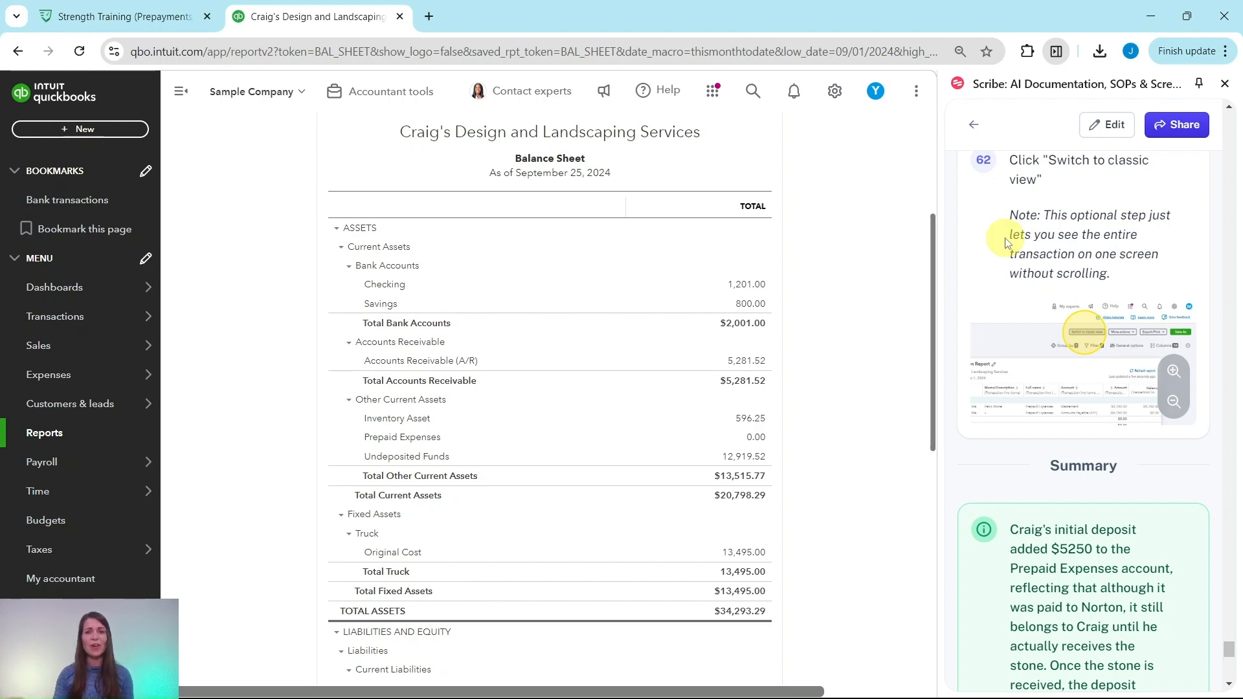
pyautogui.scroll(4, 864, 360)
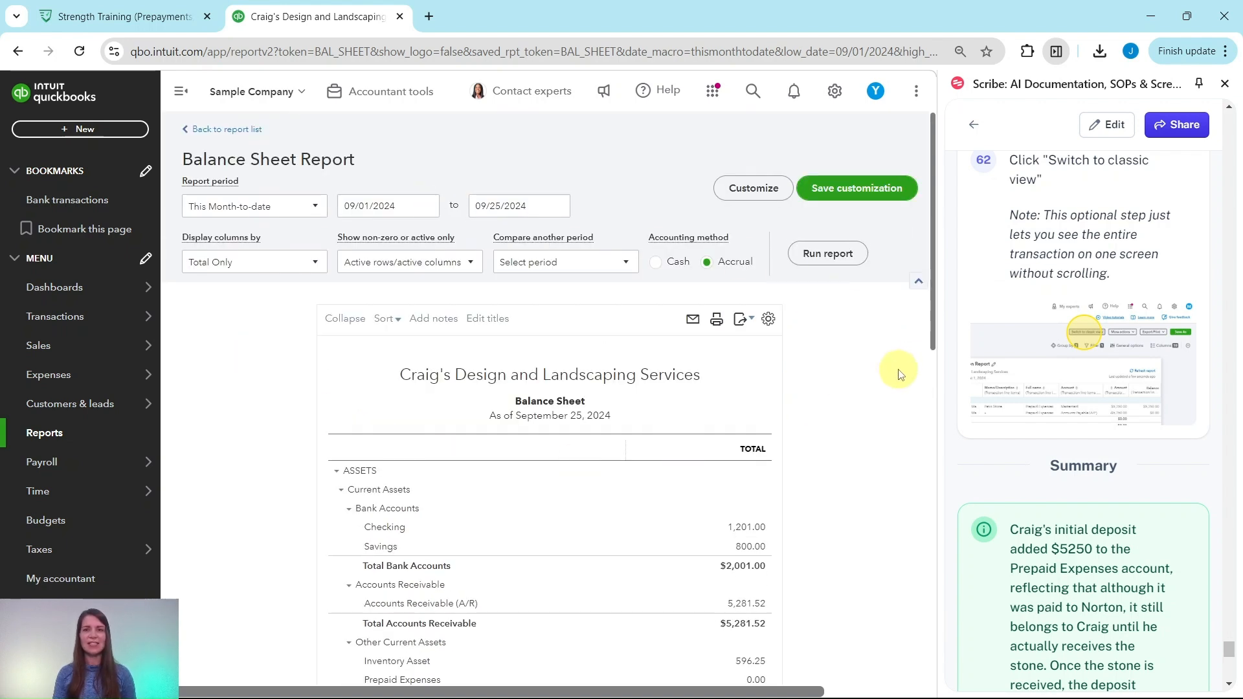
# - Open the transaction report behind the Balance Sheet's Prepaid Expenses amount, check its amount columns, and switch it to classic view
pyautogui.scroll(-7, 891, 376)
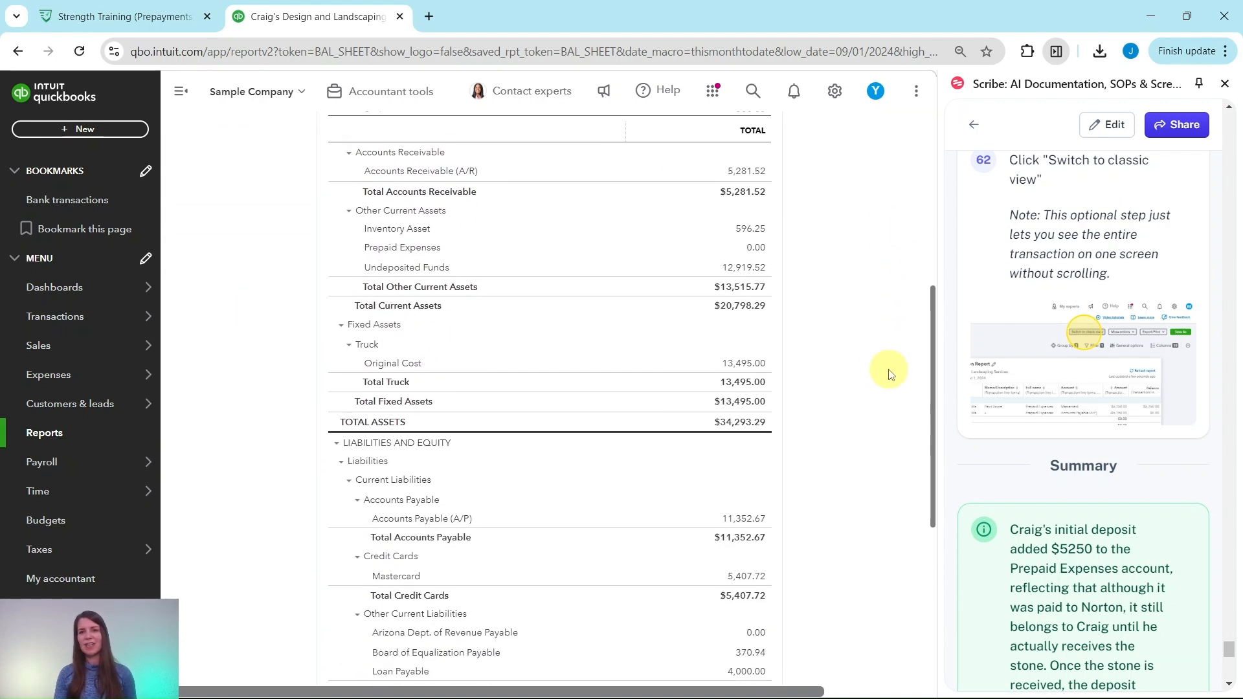
pyautogui.click(755, 250)
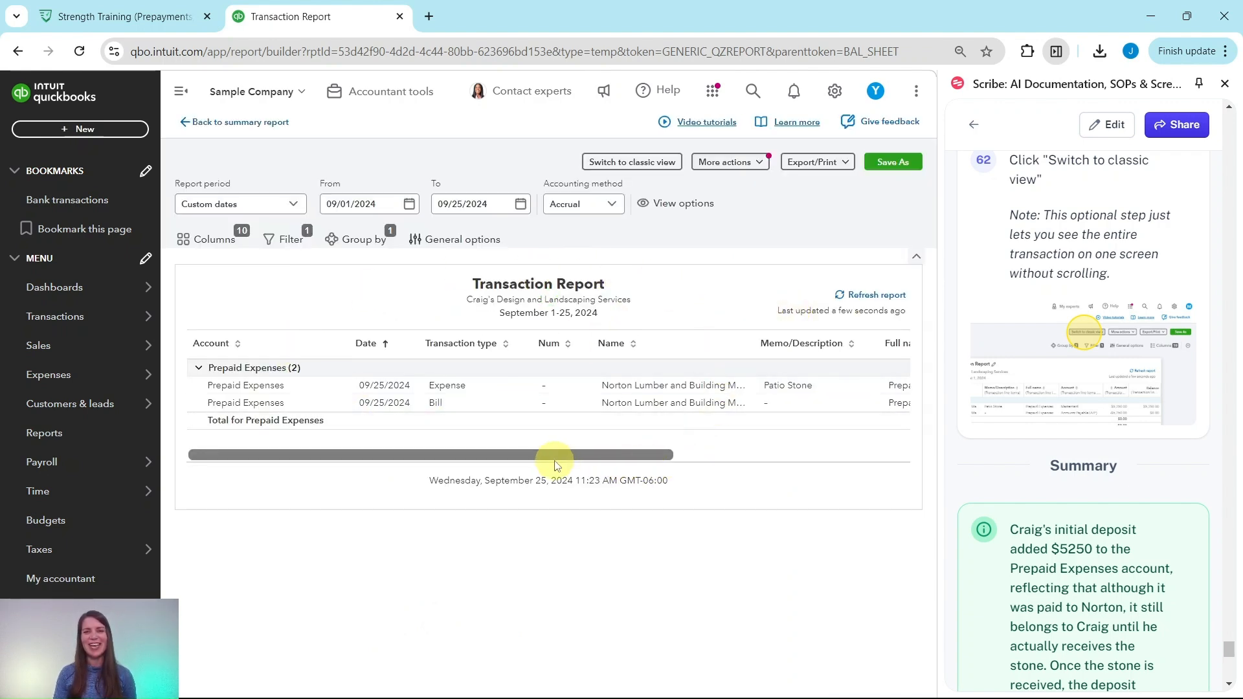
pyautogui.moveTo(541, 457); pyautogui.dragTo(861, 461)
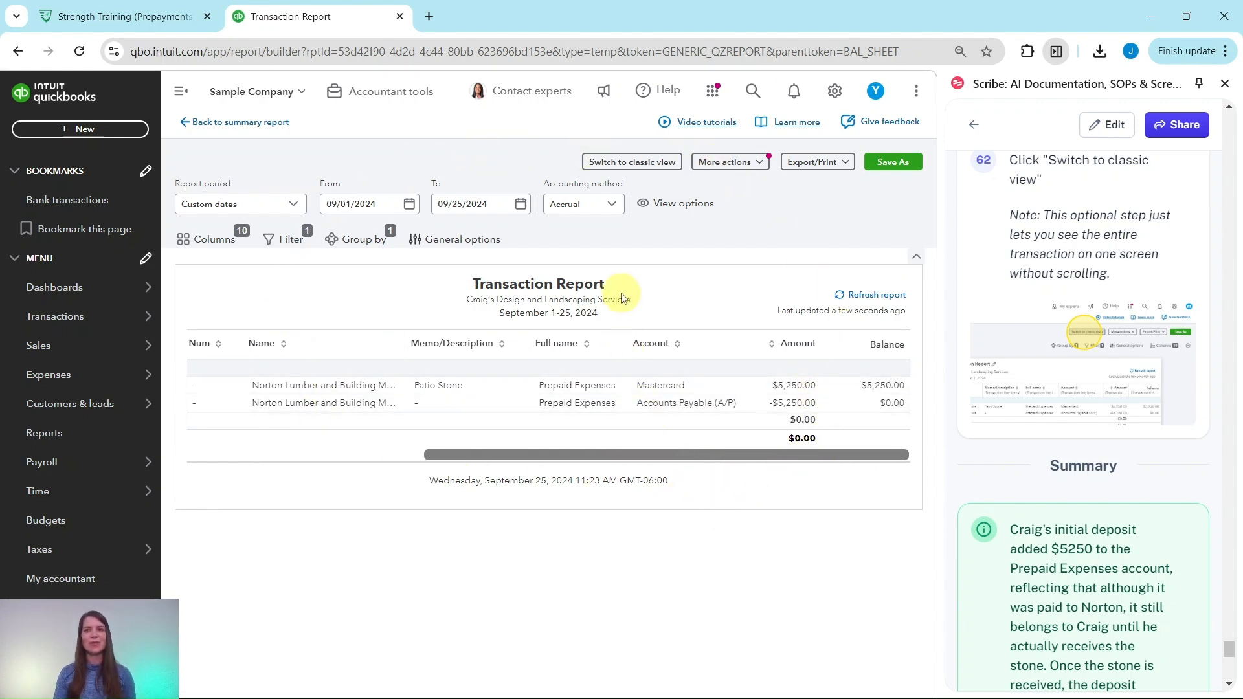
pyautogui.click(618, 165)
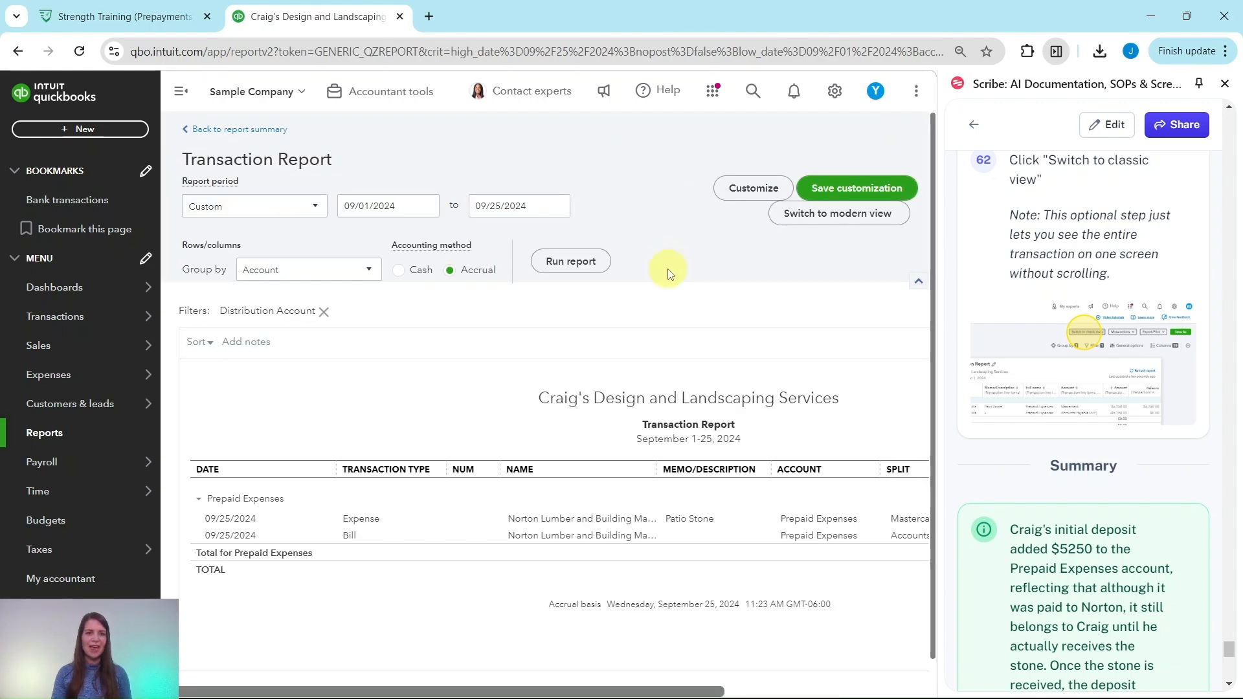
# - Read the guide's summary and compare it with the Split, Amount and Balance columns of the Prepaid Expenses transactions
pyautogui.moveTo(661, 690); pyautogui.dragTo(554, 670)
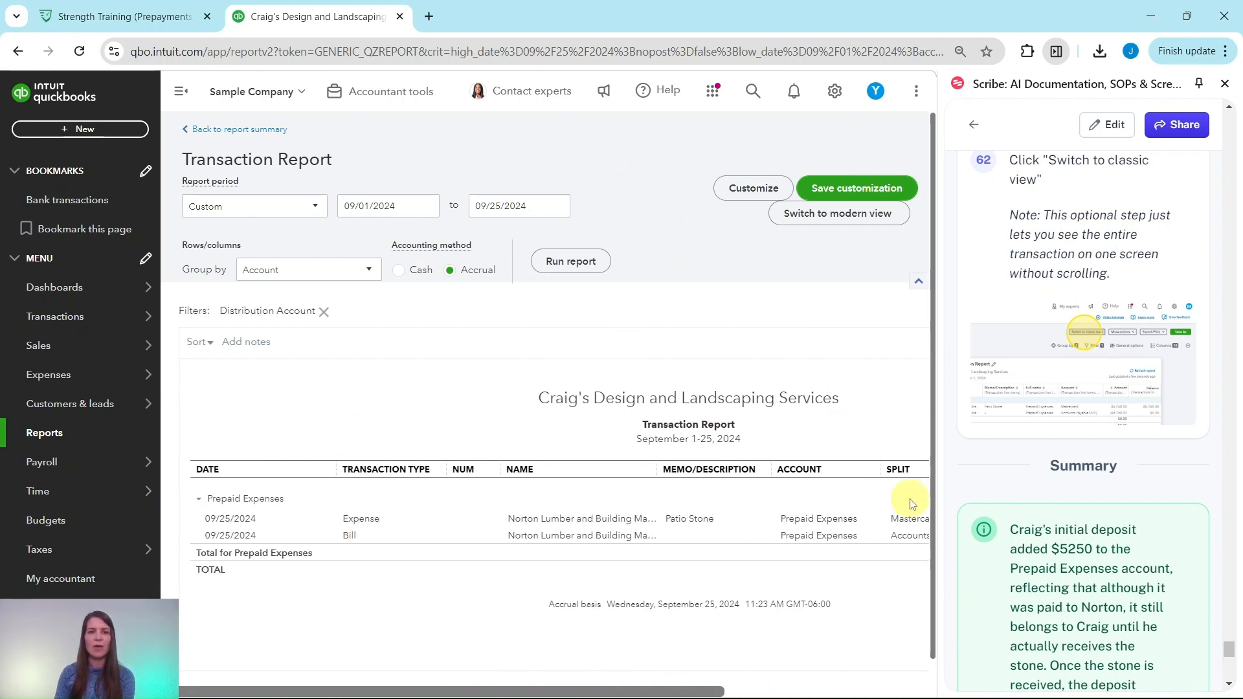
pyautogui.scroll(-3, 943, 460)
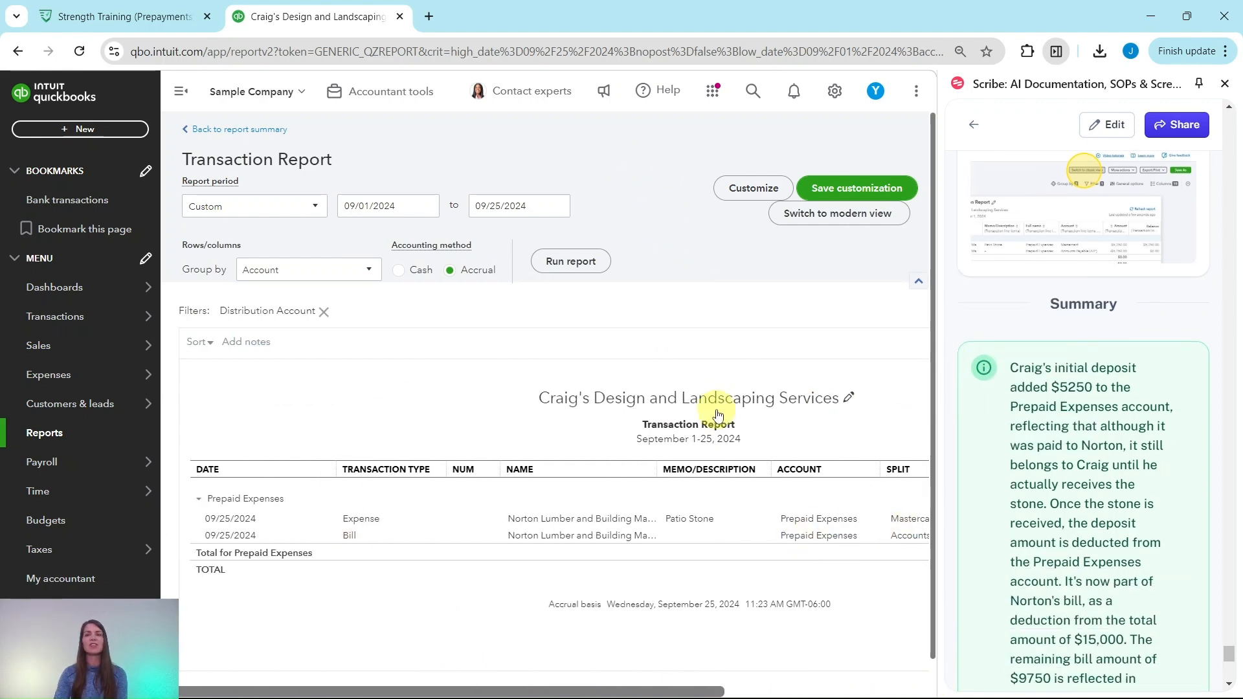
pyautogui.scroll(-1, 744, 388)
pyautogui.scroll(-3, 1032, 328)
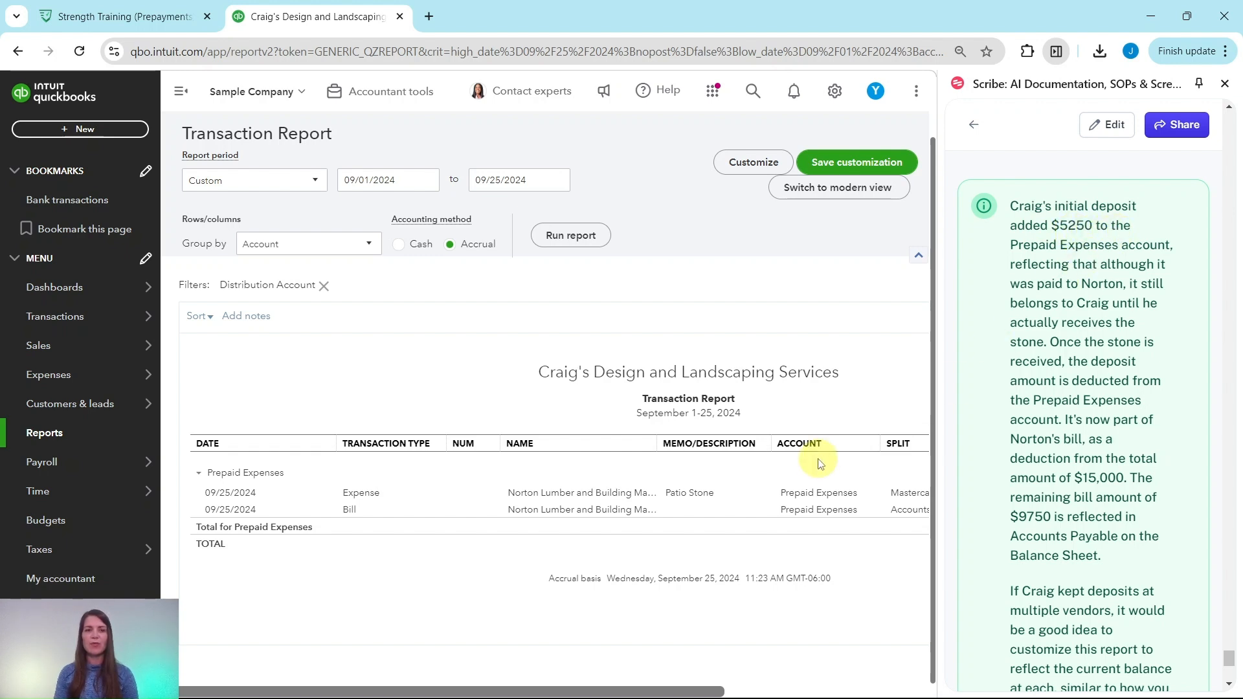
pyautogui.moveTo(667, 680); pyautogui.dragTo(875, 674)
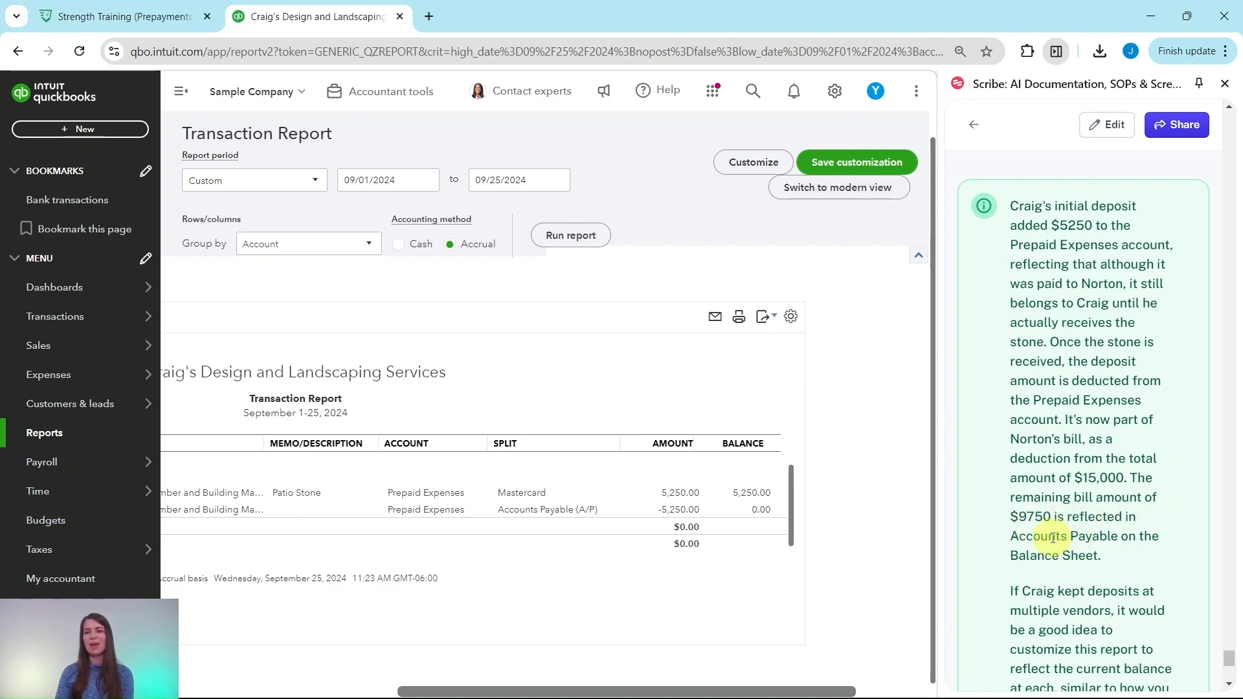
pyautogui.scroll(-5, 1049, 539)
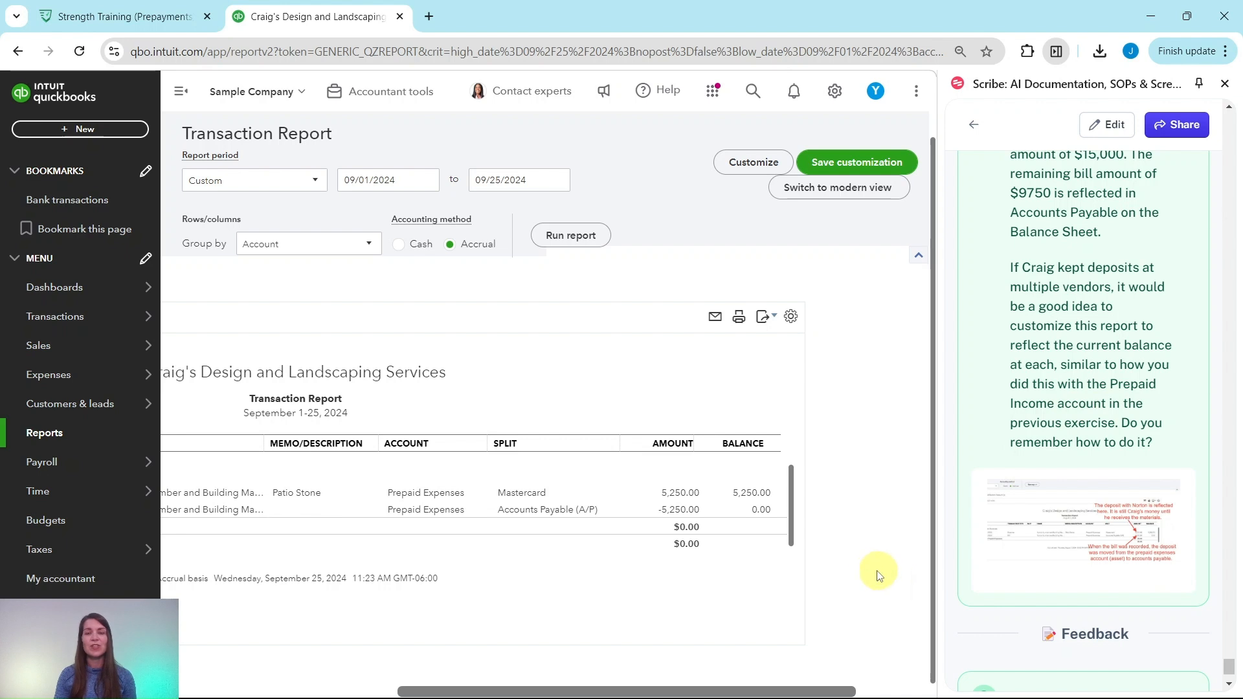
# - Customize the Transaction Report to group by Customer, run it, and review the Norton Lumber rows across its columns
pyautogui.click(751, 162)
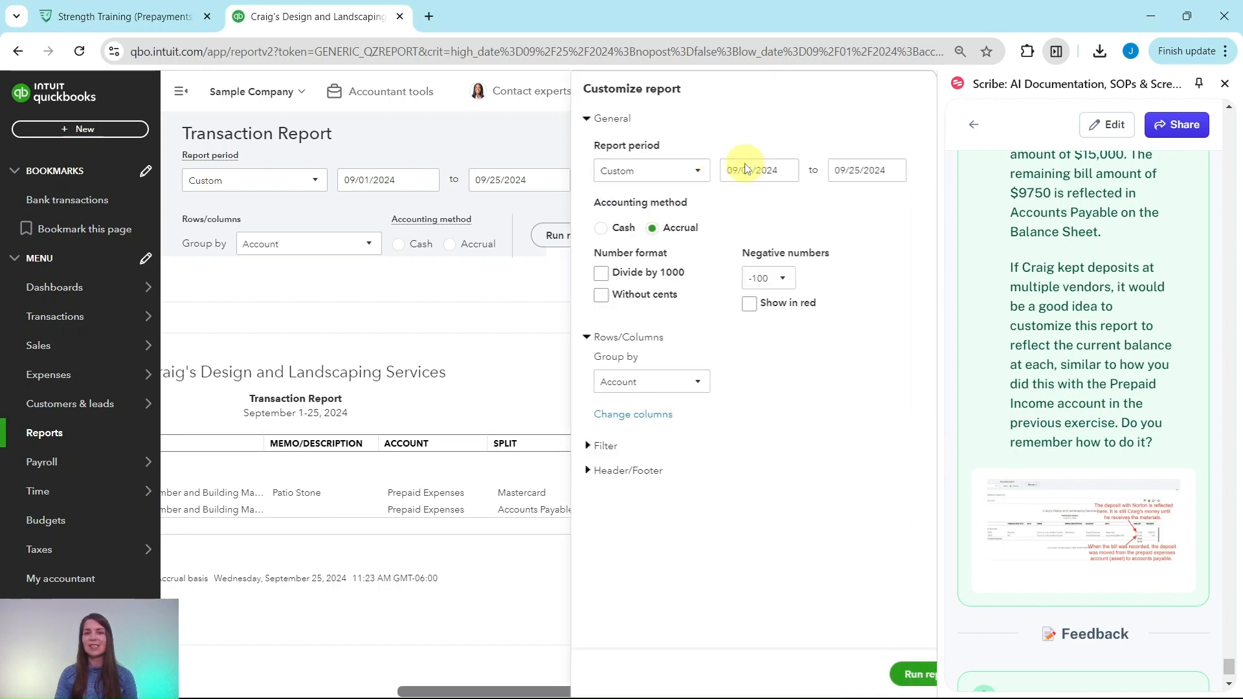
pyautogui.click(643, 387)
pyautogui.click(570, 494)
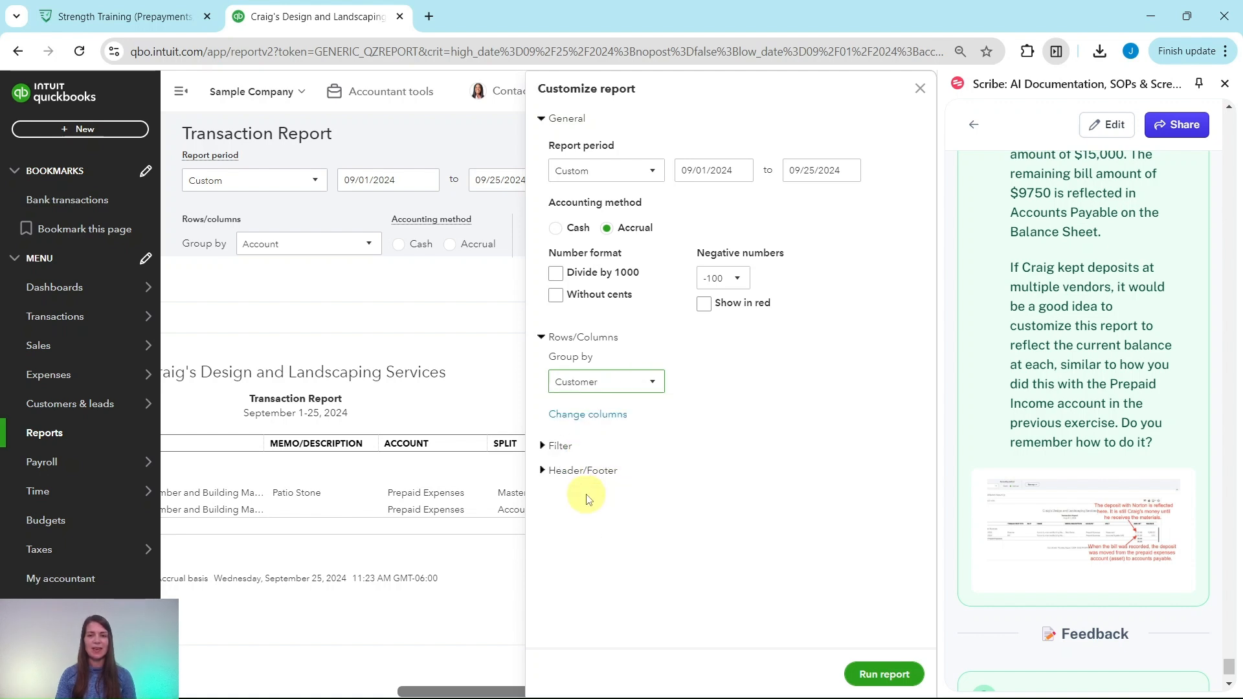
pyautogui.click(854, 674)
pyautogui.moveTo(717, 688); pyautogui.dragTo(361, 680)
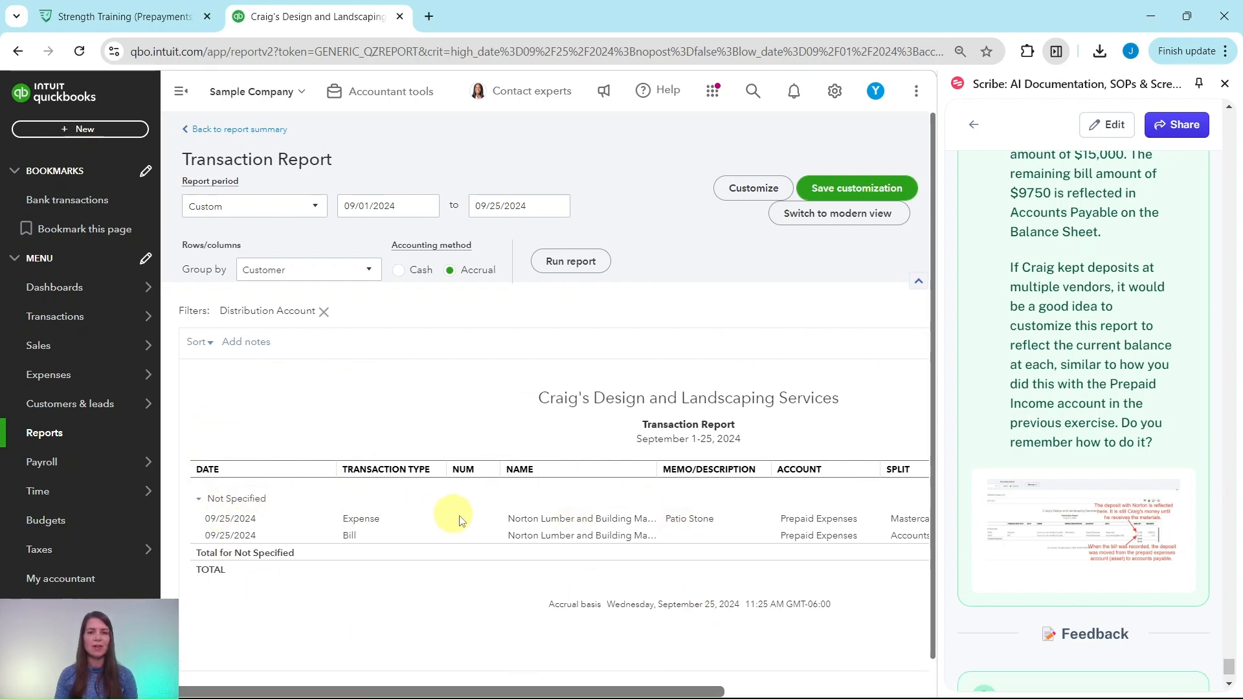
pyautogui.moveTo(675, 688); pyautogui.dragTo(797, 685)
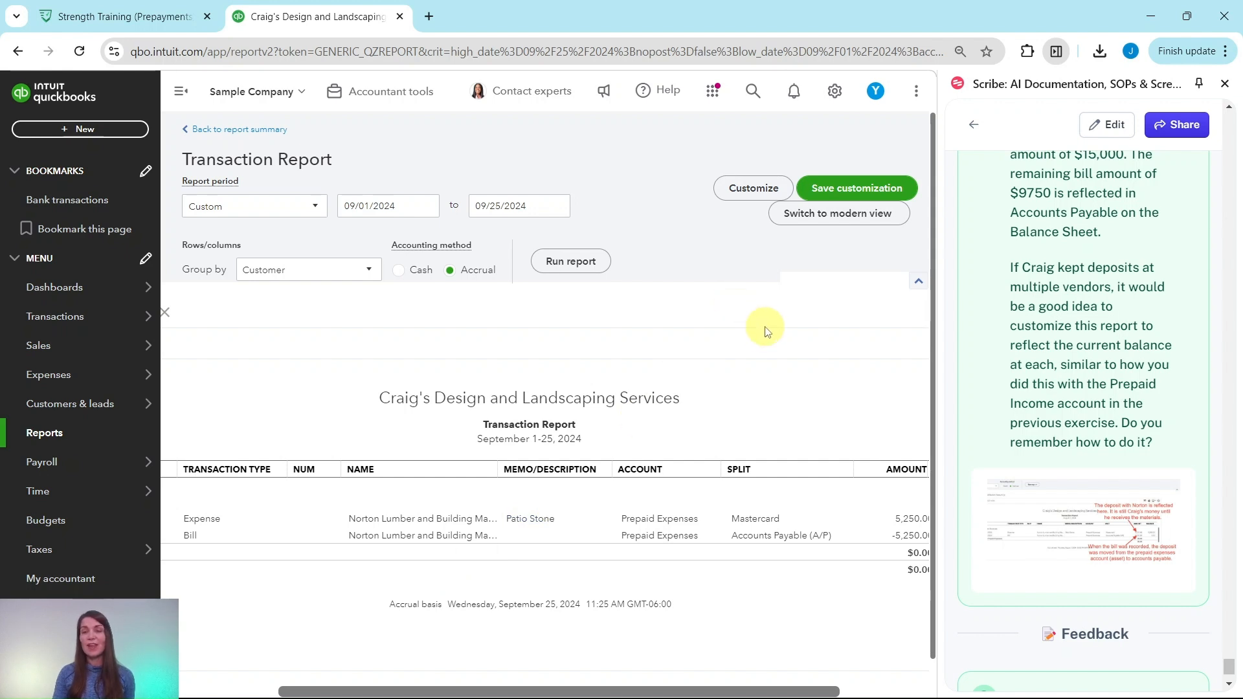
pyautogui.click(826, 189)
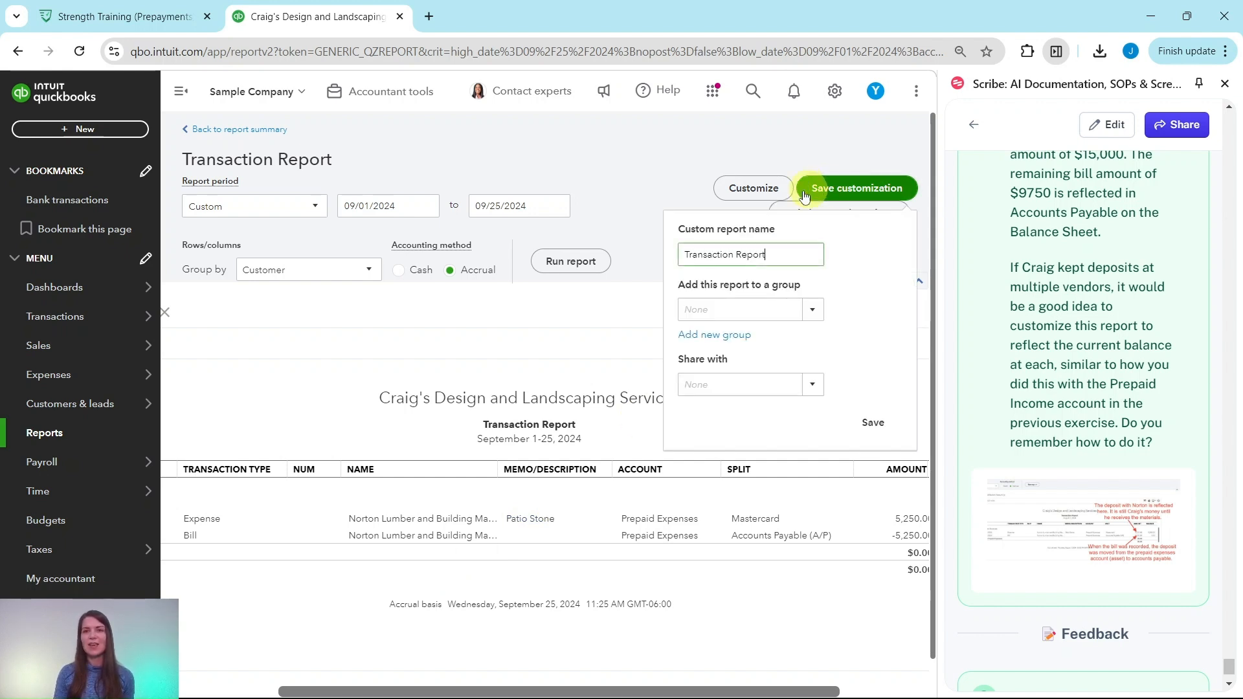
pyautogui.click(809, 256)
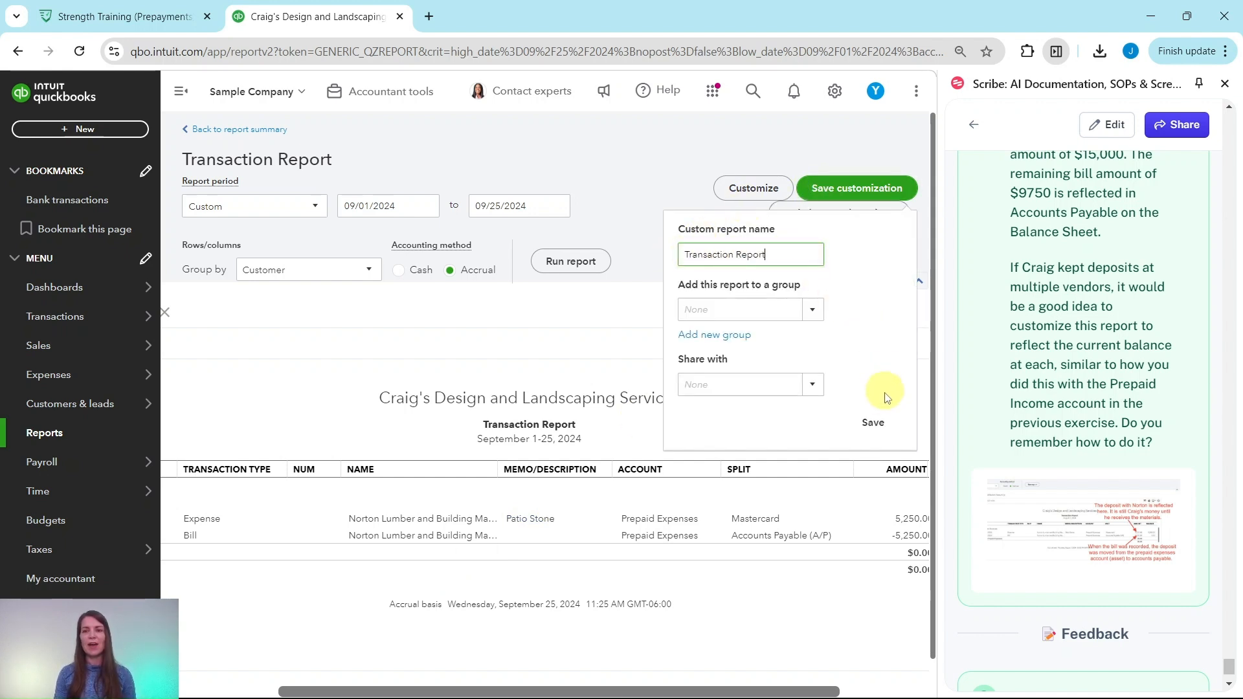
pyautogui.click(620, 316)
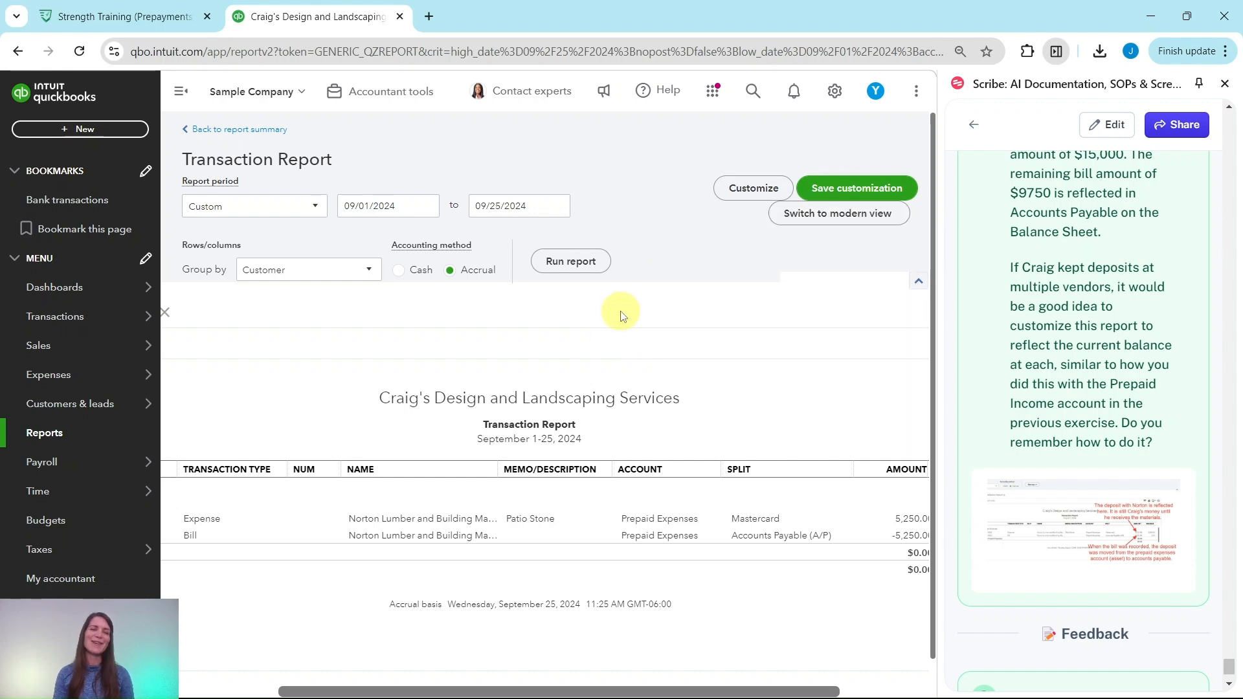